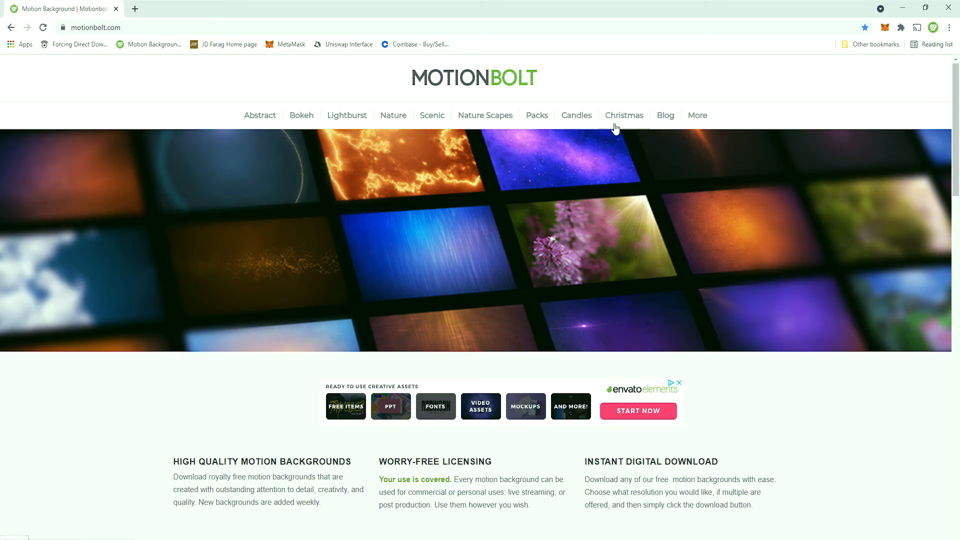
Open the site's Autumn backgrounds category, dismiss the ad, and look through the 5 Free Autumn Tree PNGs post.
{"action": "mouse_move", "coordinate": [703, 119]}
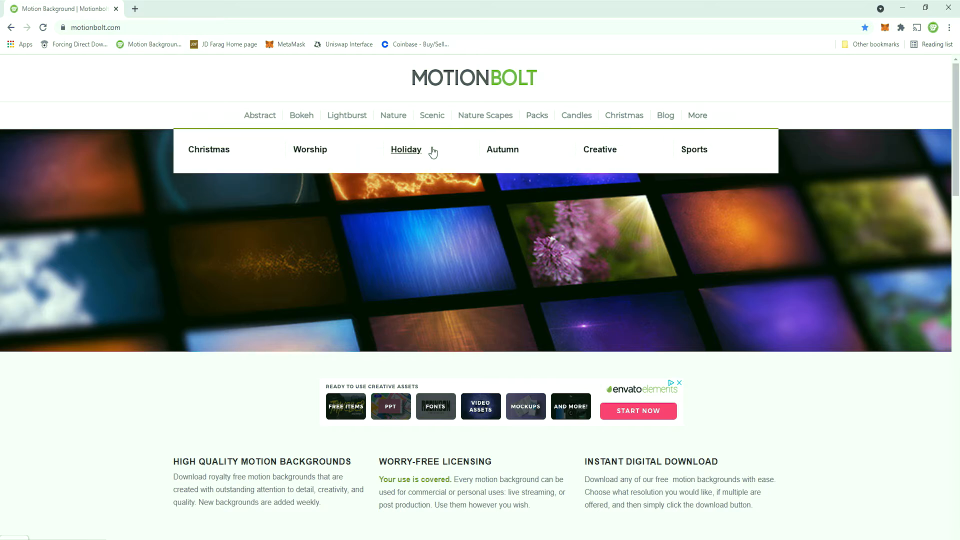
{"action": "left_click", "coordinate": [506, 152]}
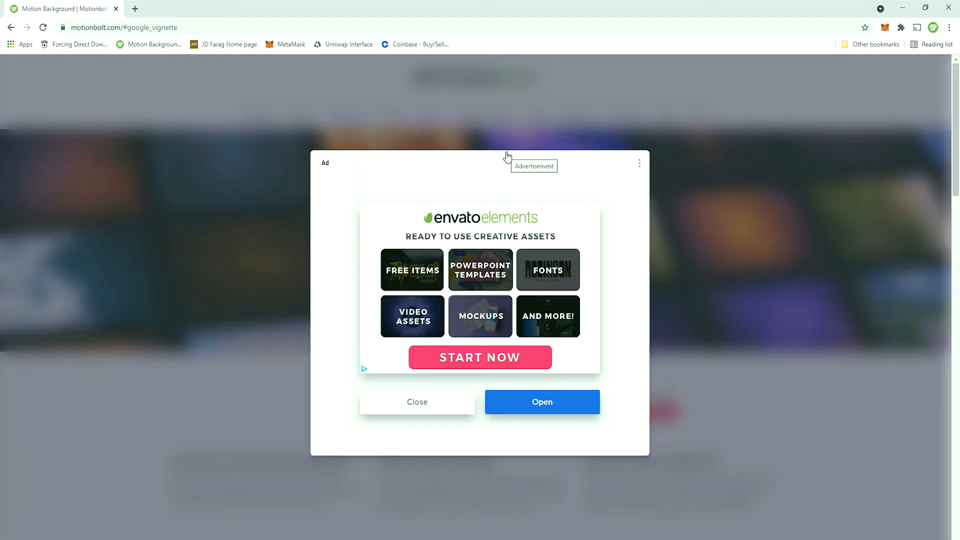
{"action": "left_click", "coordinate": [401, 406]}
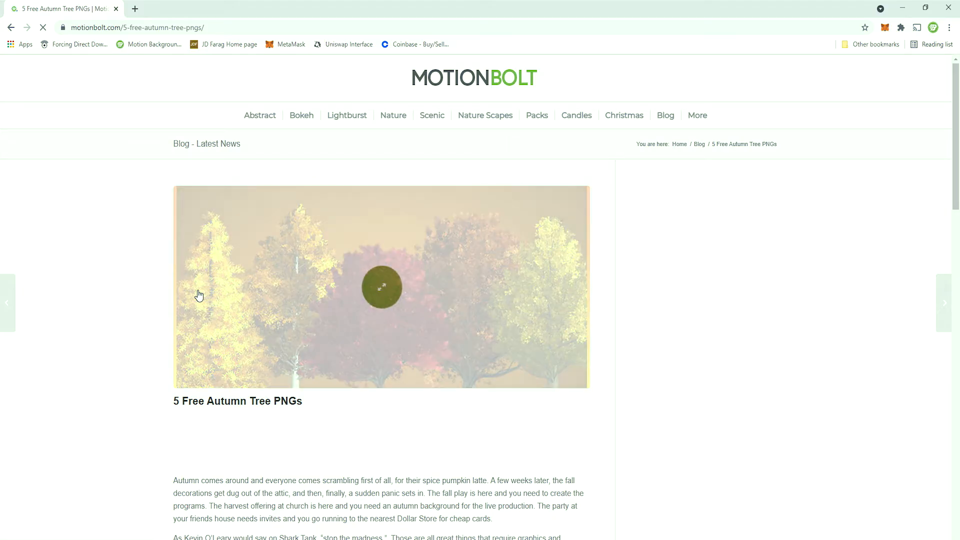
{"action": "scroll", "coordinate": [198, 294], "scroll_direction": "down", "scroll_amount": 7}
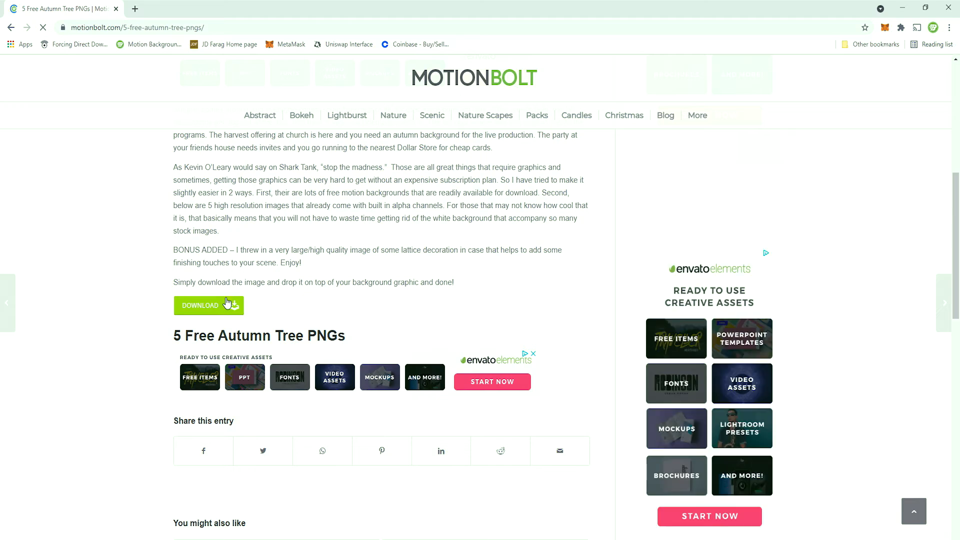
{"action": "scroll", "coordinate": [351, 274], "scroll_direction": "up", "scroll_amount": 2}
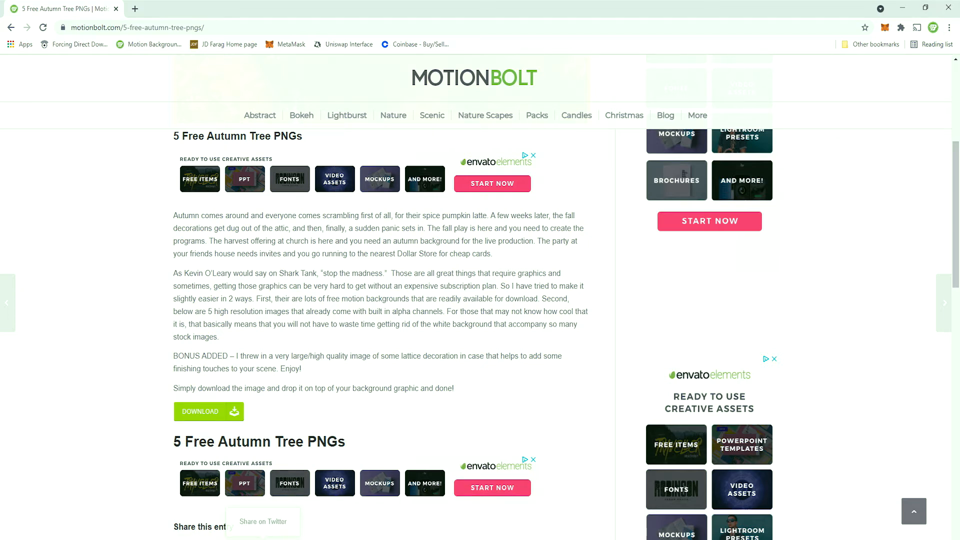
{"action": "scroll", "coordinate": [321, 220], "scroll_direction": "up", "scroll_amount": 5}
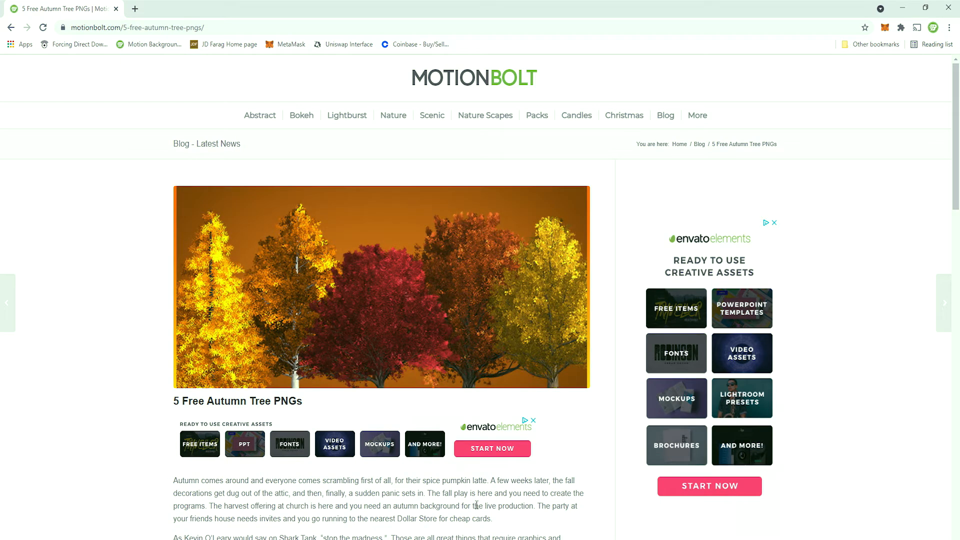
Switch to Photoshop and add a new empty layer above Layer 1.
{"action": "key", "text": "alt+Tab"}
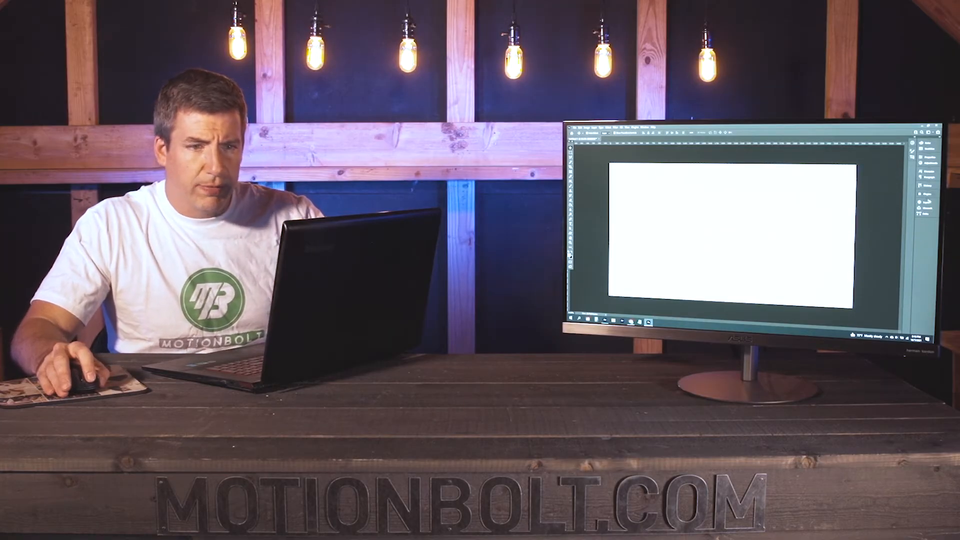
{"action": "left_click", "coordinate": [930, 203]}
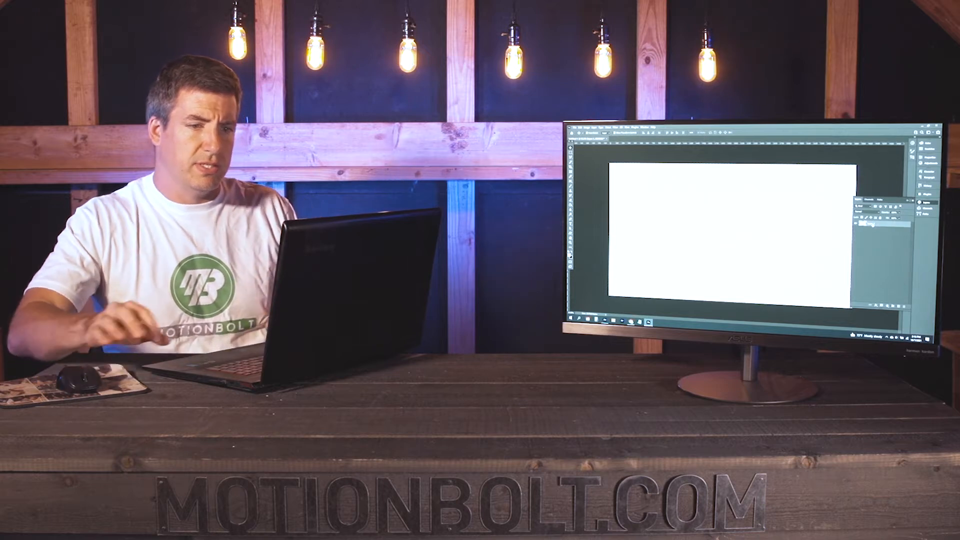
{"action": "left_click", "coordinate": [570, 205]}
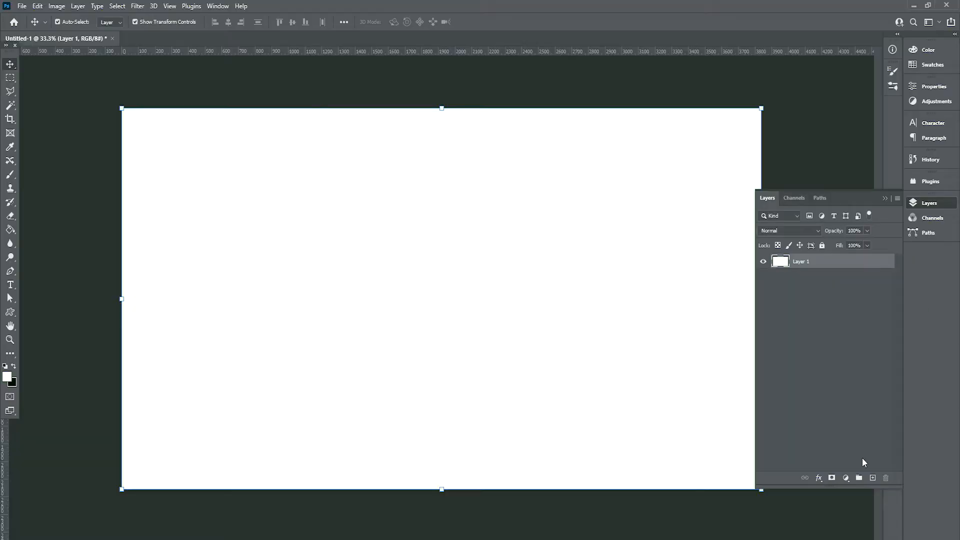
{"action": "left_click", "coordinate": [872, 478]}
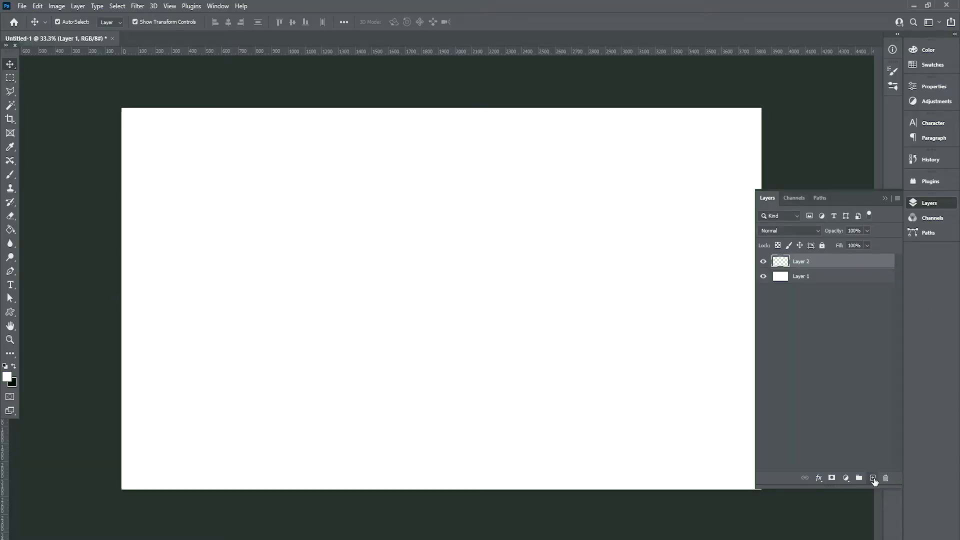
{"action": "left_click", "coordinate": [884, 199]}
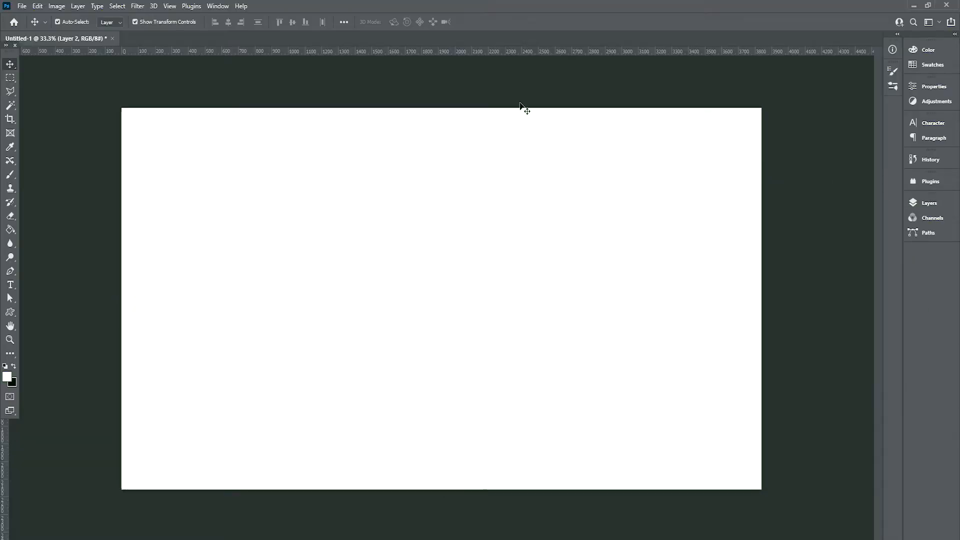
Rename the new top layer to Tree.
{"action": "left_click", "coordinate": [927, 201]}
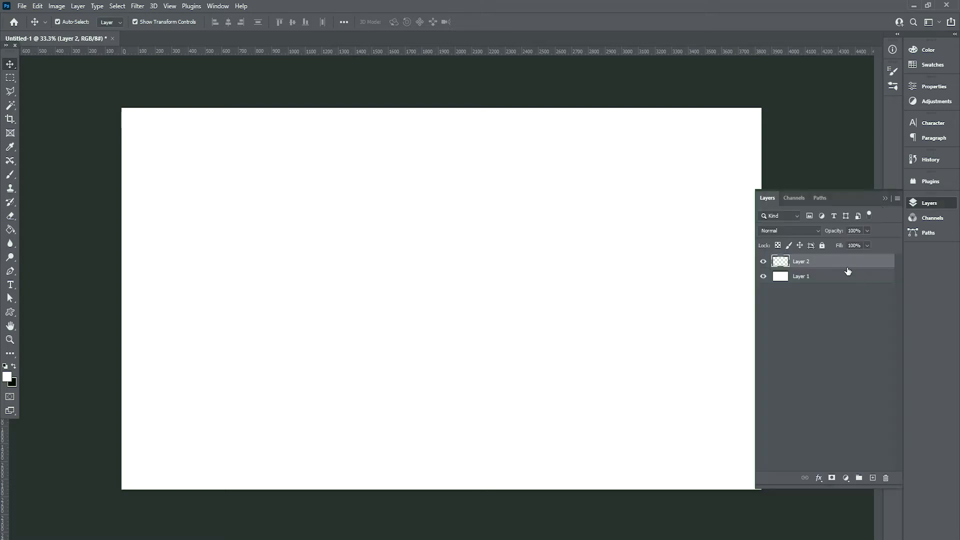
{"action": "double_click", "coordinate": [801, 261]}
{"action": "type", "text": "Tree"}
{"action": "key", "text": "Return"}
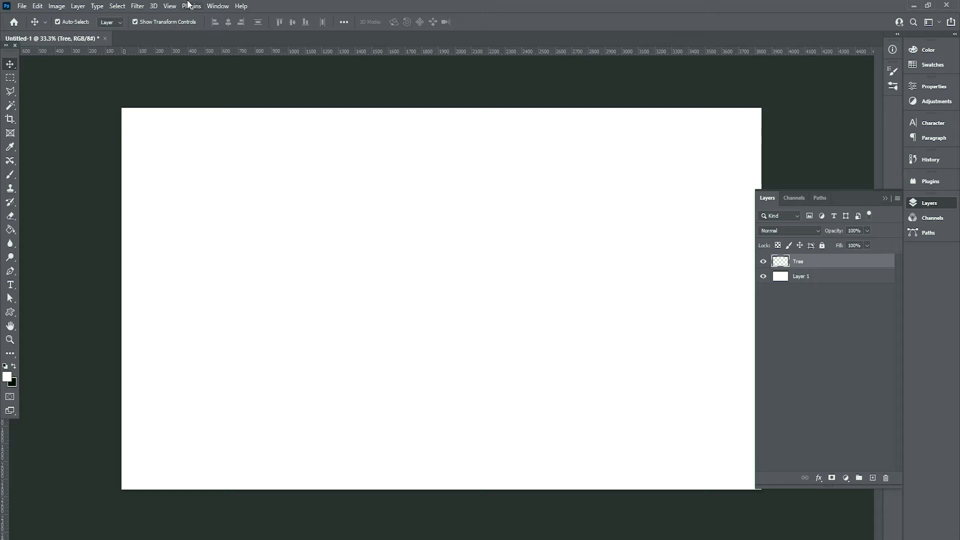
Start the Tree render filter on the Tree layer and set the base tree type to 4: Maple Tree.
{"action": "left_click", "coordinate": [138, 6]}
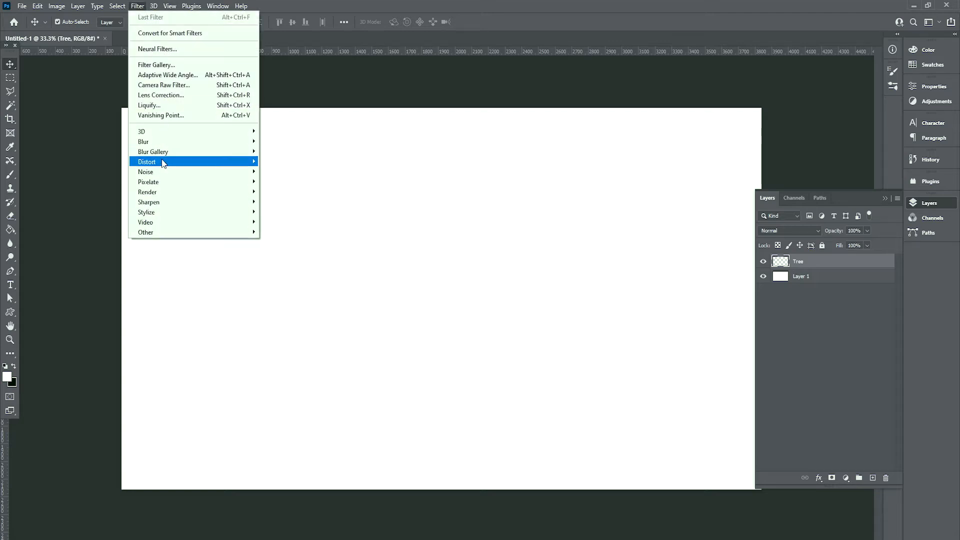
{"action": "mouse_move", "coordinate": [165, 190]}
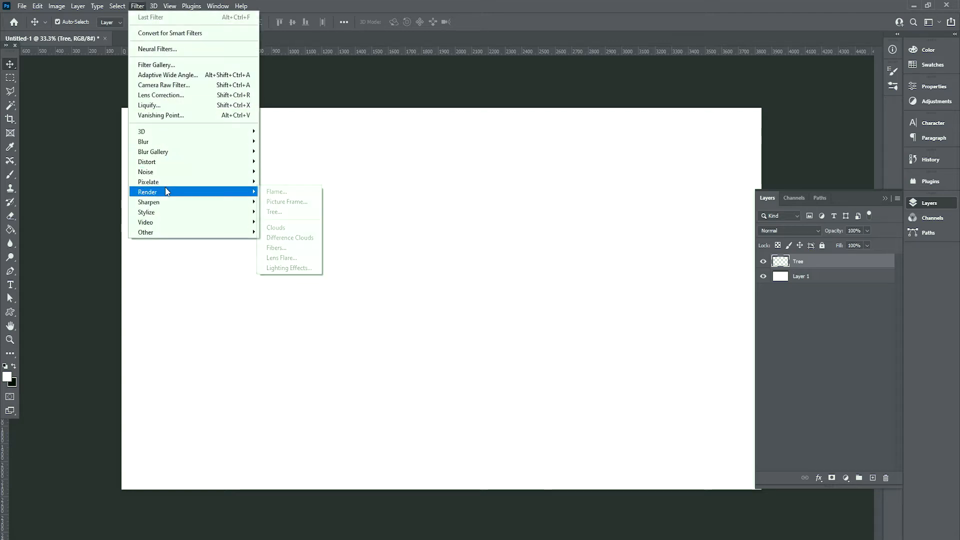
{"action": "left_click", "coordinate": [274, 212]}
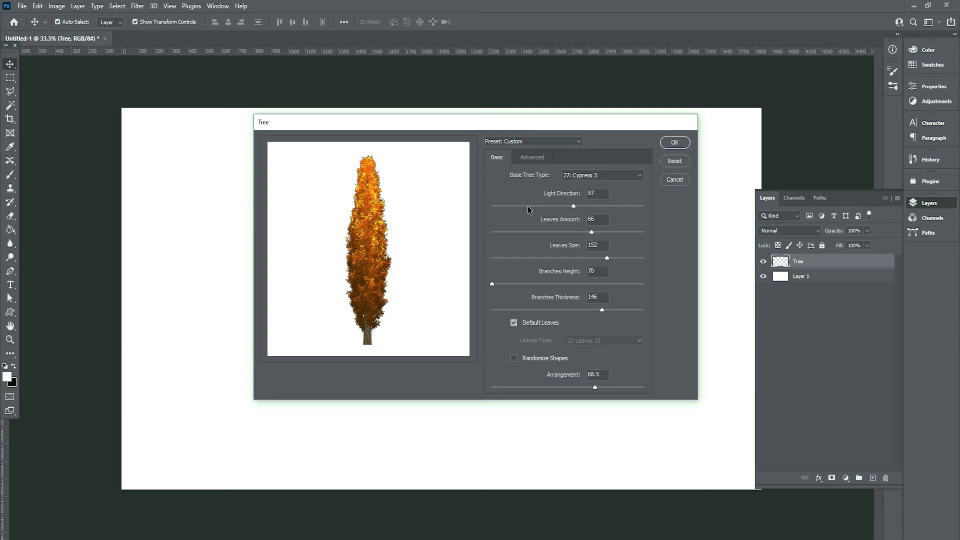
{"action": "mouse_move", "coordinate": [407, 127]}
{"action": "left_mouse_down"}
{"action": "mouse_move", "coordinate": [383, 116]}
{"action": "mouse_move", "coordinate": [389, 124]}
{"action": "left_mouse_up"}
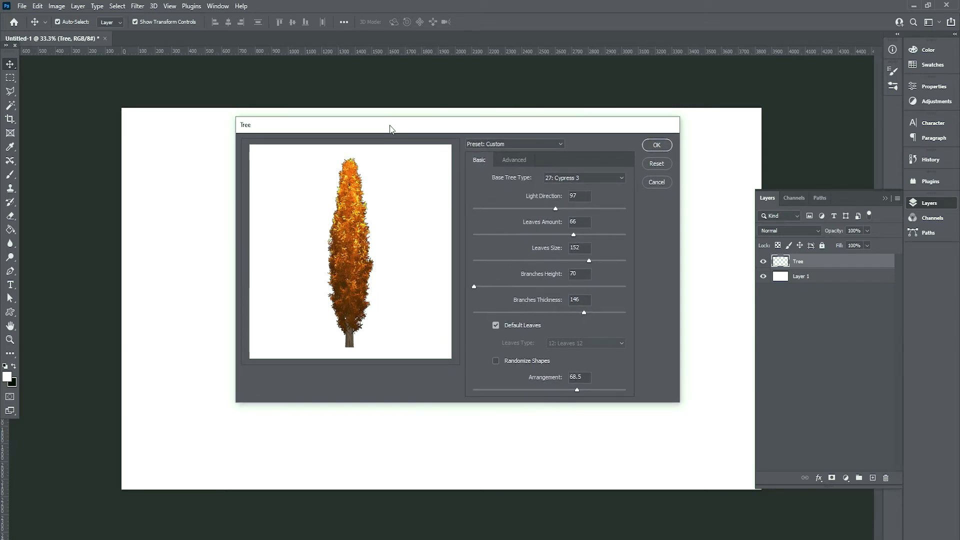
{"action": "left_click", "coordinate": [584, 179]}
{"action": "scroll", "coordinate": [597, 239], "scroll_direction": "down", "scroll_amount": 1}
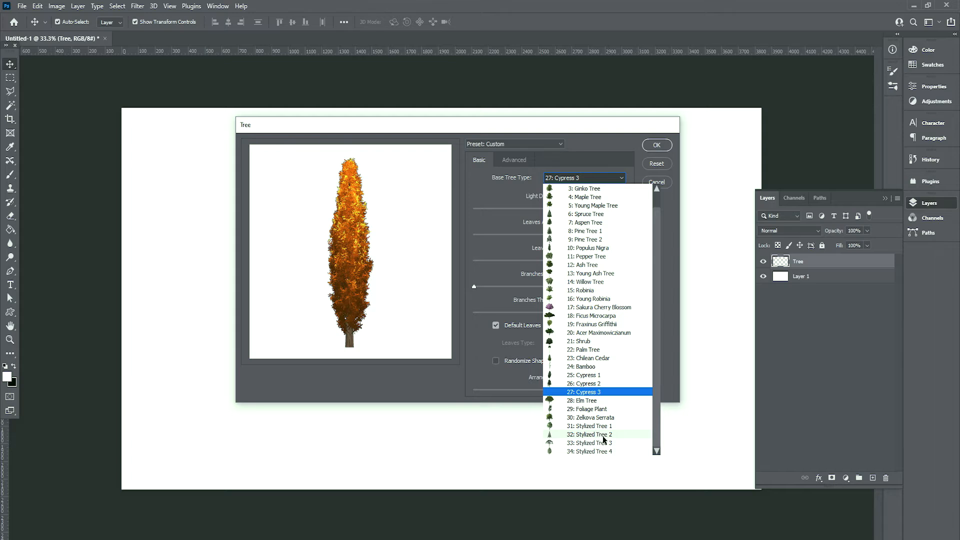
{"action": "scroll", "coordinate": [588, 327], "scroll_direction": "up", "scroll_amount": 1}
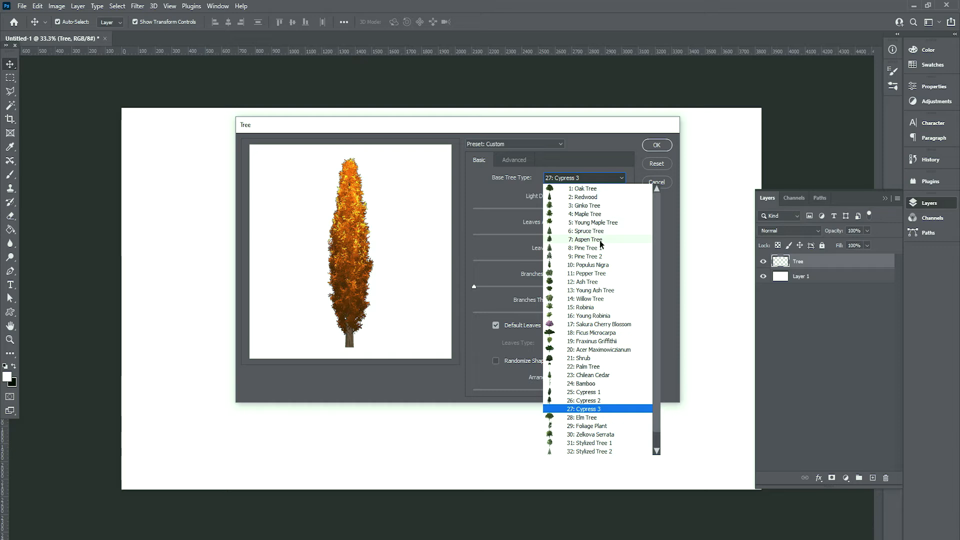
{"action": "left_click", "coordinate": [590, 214]}
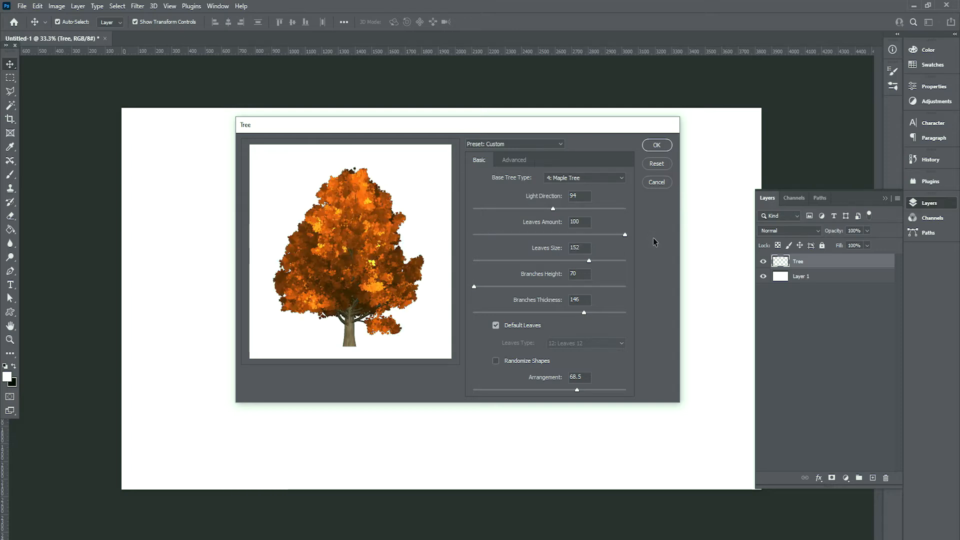
Set the maple's leaves amount to 61, leaves size to 112 and branches height to 104.
{"action": "left_click", "coordinate": [573, 234]}
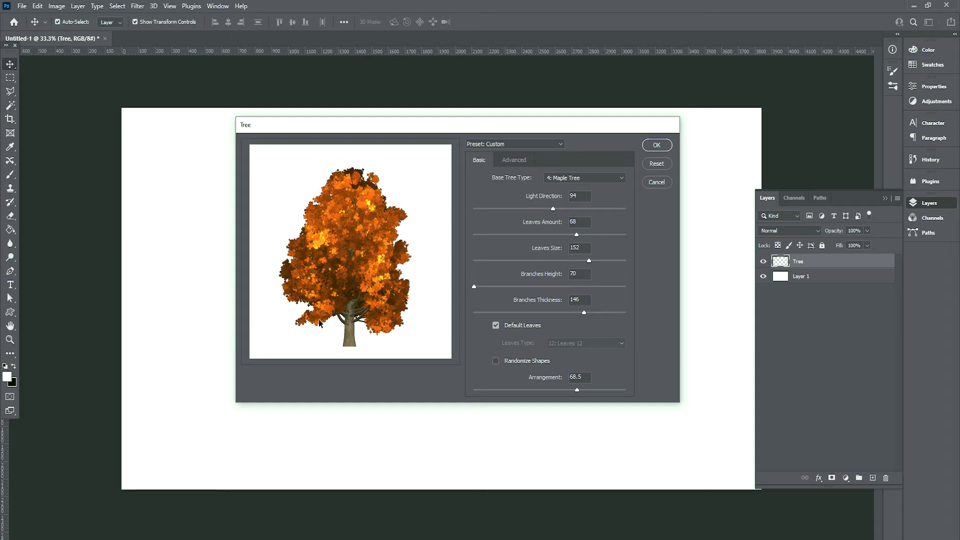
{"action": "left_click", "coordinate": [566, 233]}
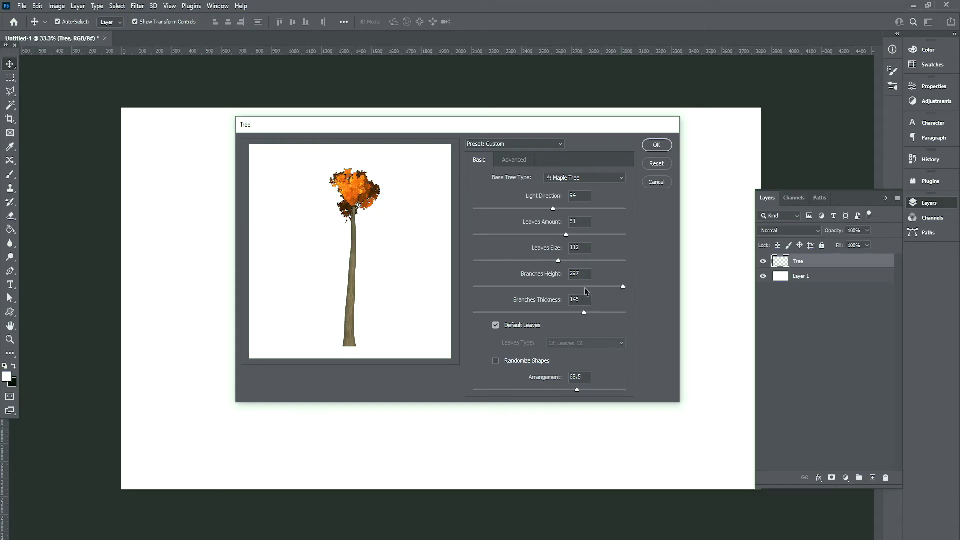
{"action": "left_click_drag", "start_coordinate": [583, 287], "coordinate": [485, 286]}
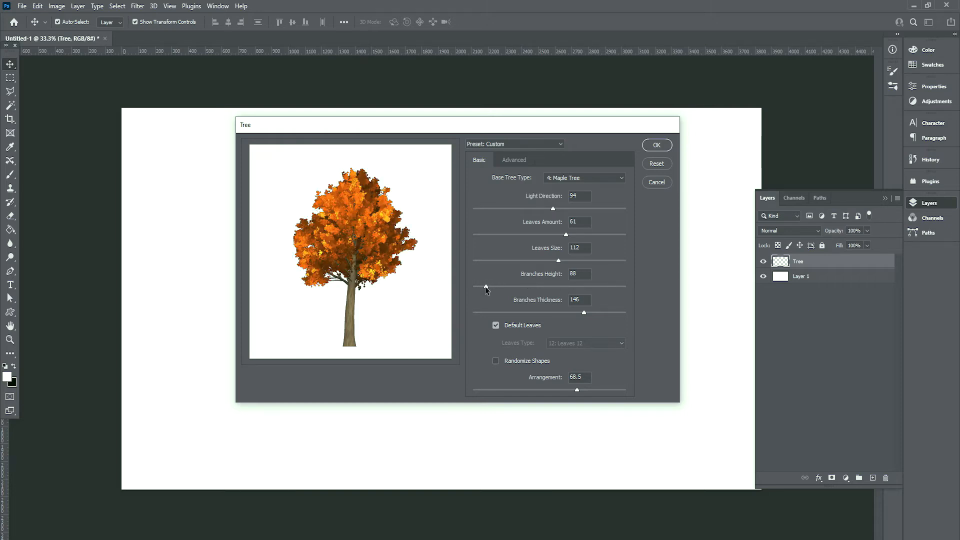
{"action": "left_click_drag", "start_coordinate": [484, 286], "coordinate": [481, 289]}
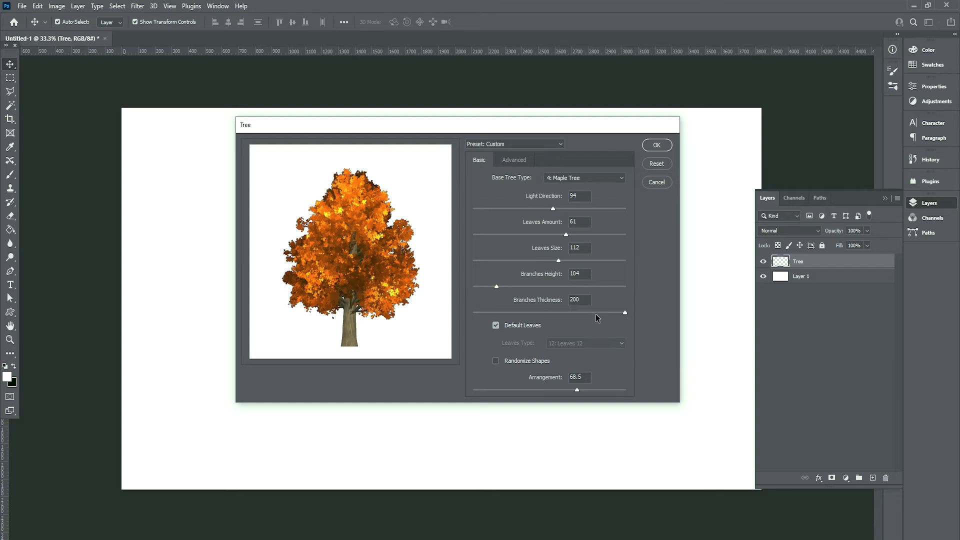
Set the maple's branches thickness to 121.
{"action": "left_click_drag", "start_coordinate": [474, 312], "coordinate": [491, 311]}
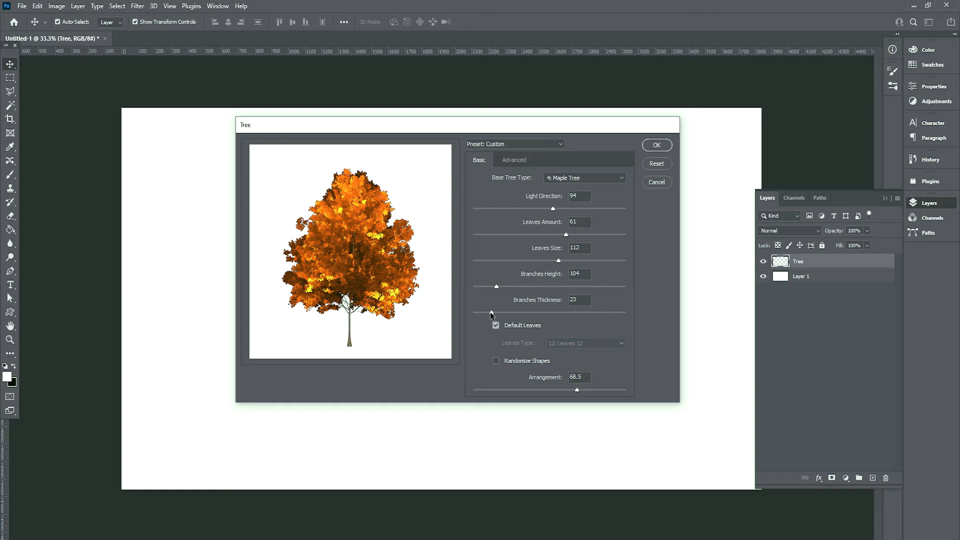
{"action": "left_click", "coordinate": [547, 313]}
{"action": "left_click", "coordinate": [565, 312]}
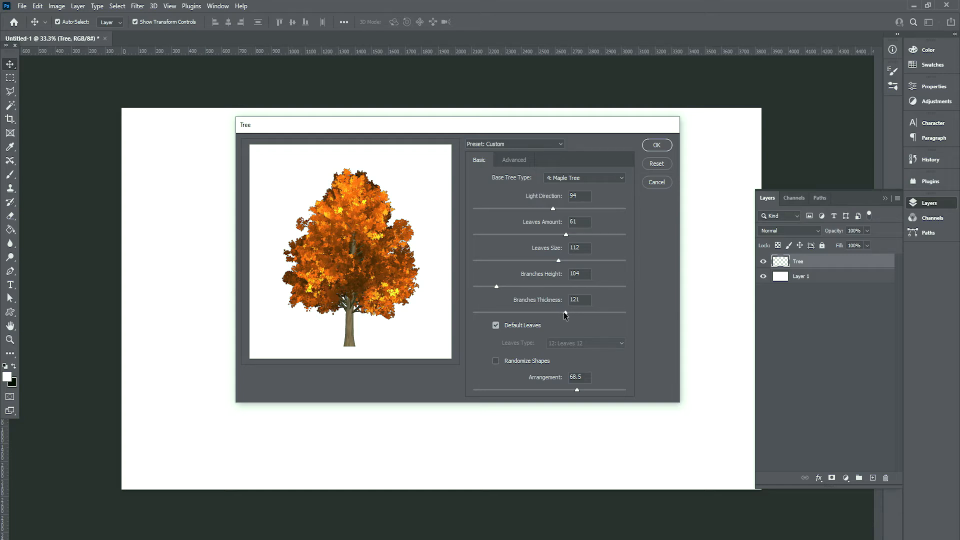
Try leaves type 4: Leaves 4 on the maple and return to the default leaves.
{"action": "left_click", "coordinate": [496, 326]}
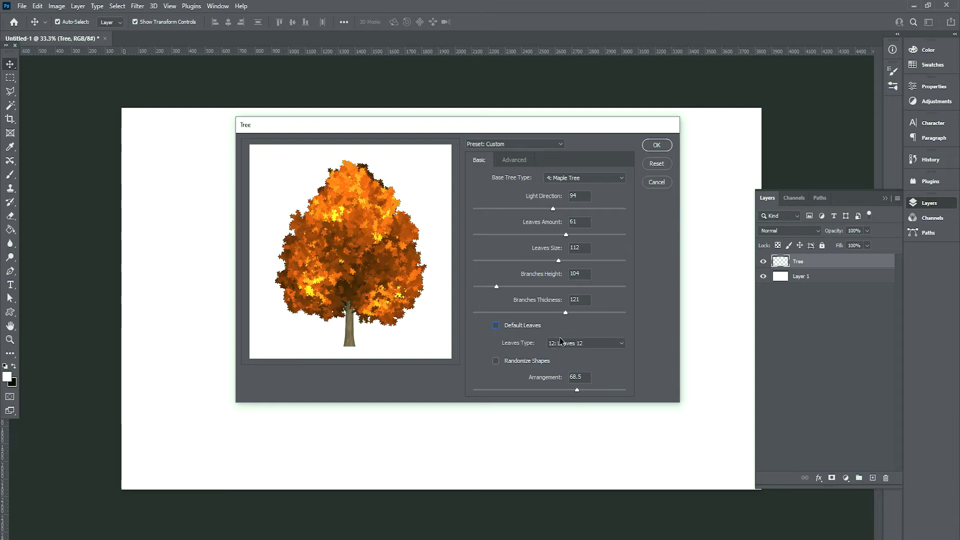
{"action": "left_click", "coordinate": [584, 346]}
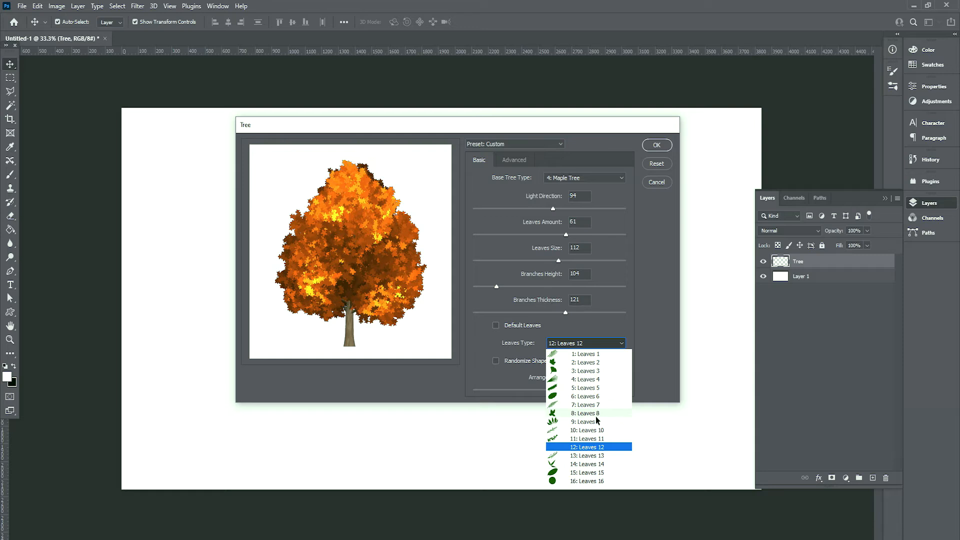
{"action": "left_click", "coordinate": [580, 383]}
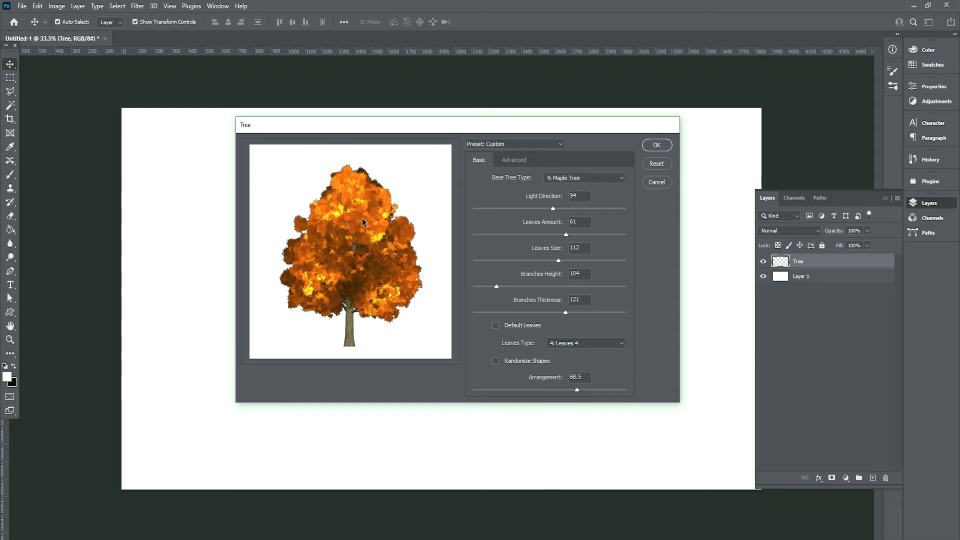
{"action": "left_click", "coordinate": [495, 326]}
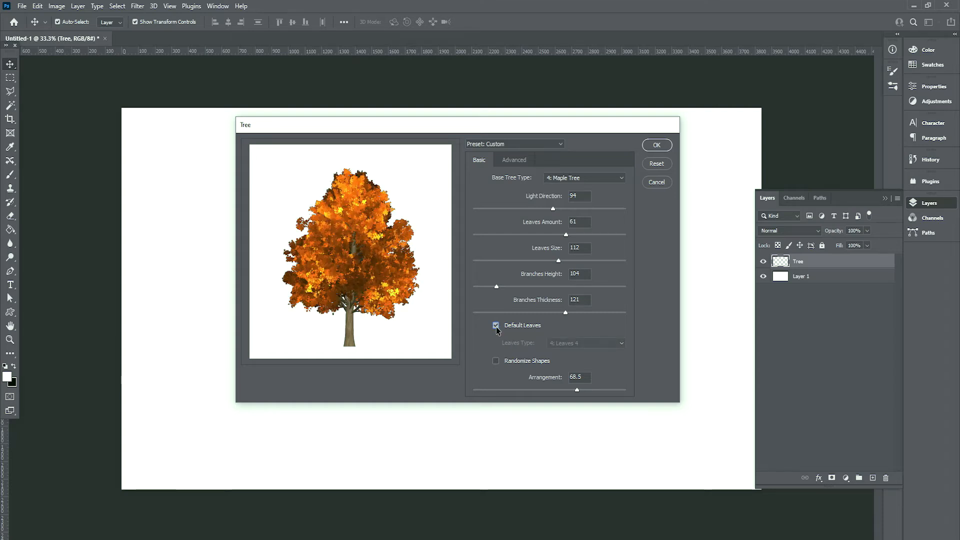
Check the custom leaf color in the advanced tree settings without changing it, and render the maple on the Tree layer.
{"action": "left_click", "coordinate": [522, 161]}
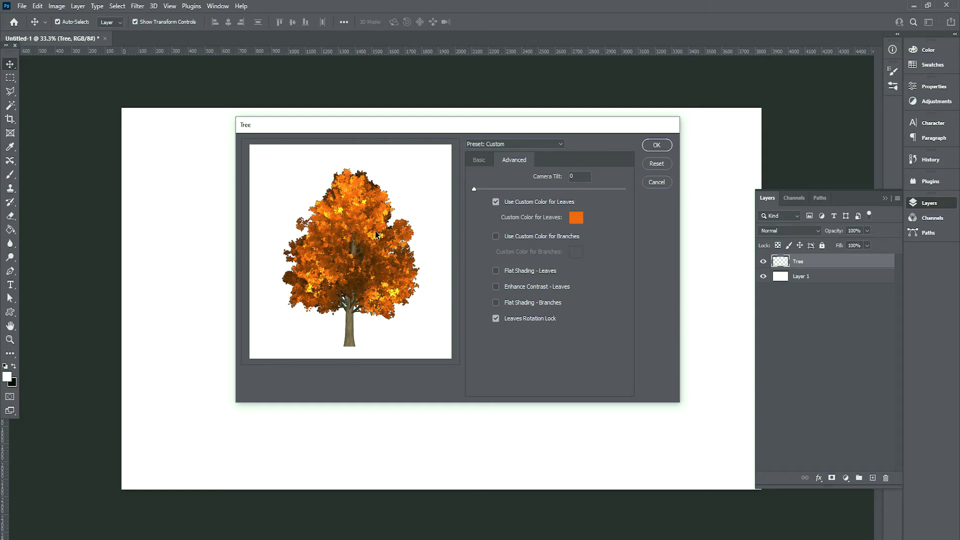
{"action": "left_click", "coordinate": [577, 218]}
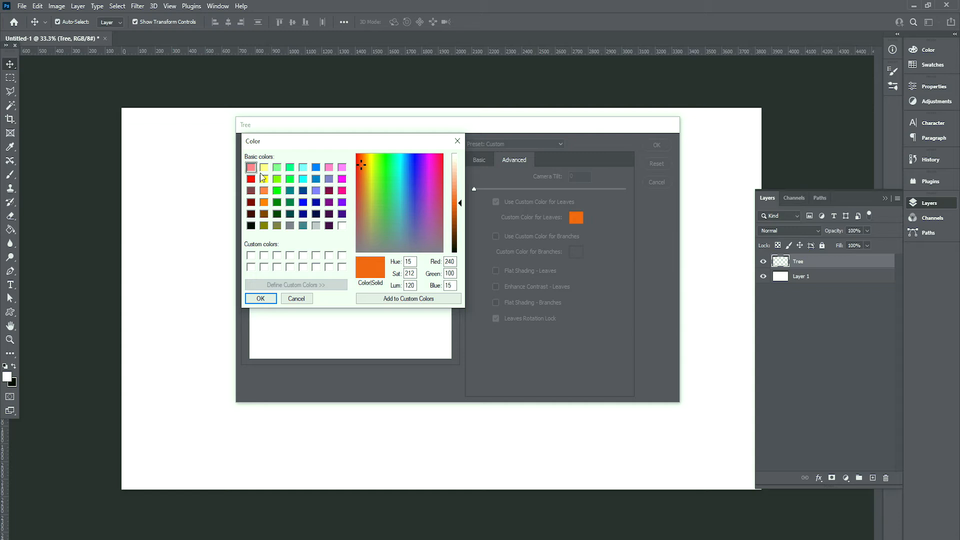
{"action": "left_click", "coordinate": [295, 298]}
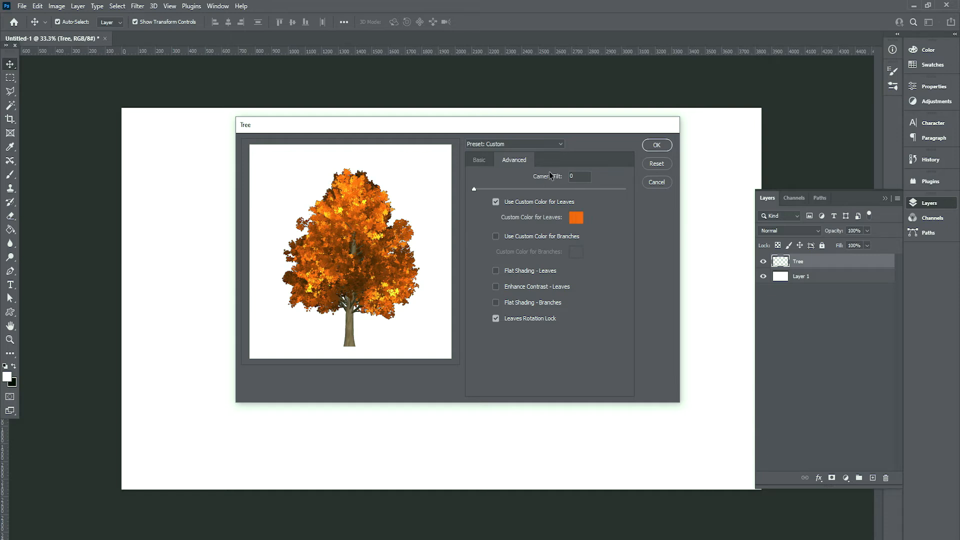
{"action": "left_click", "coordinate": [656, 145]}
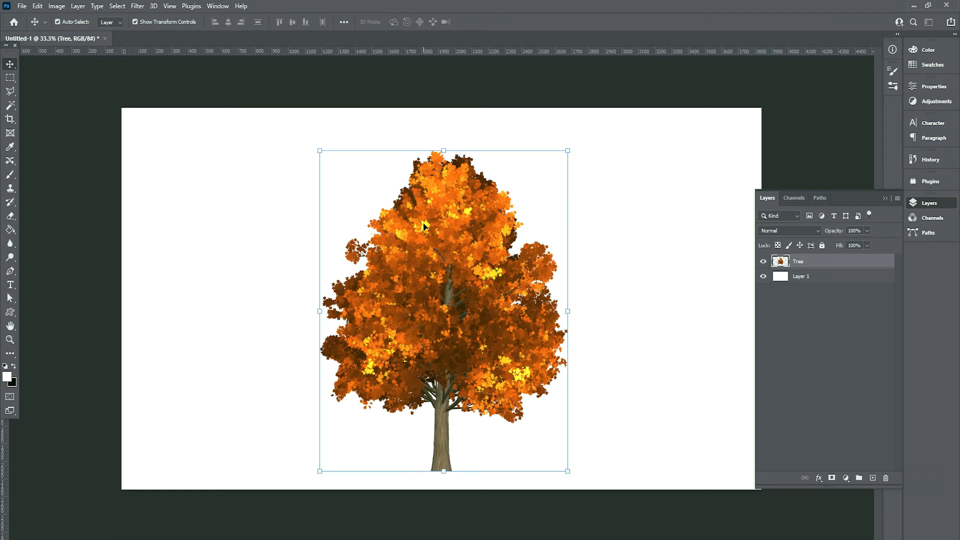
Move the orange maple down so its trunk reaches the canvas's lower edge and enlarge it proportionally to about 119%.
{"action": "left_click_drag", "start_coordinate": [438, 258], "coordinate": [436, 270]}
{"action": "left_click", "coordinate": [567, 178]}
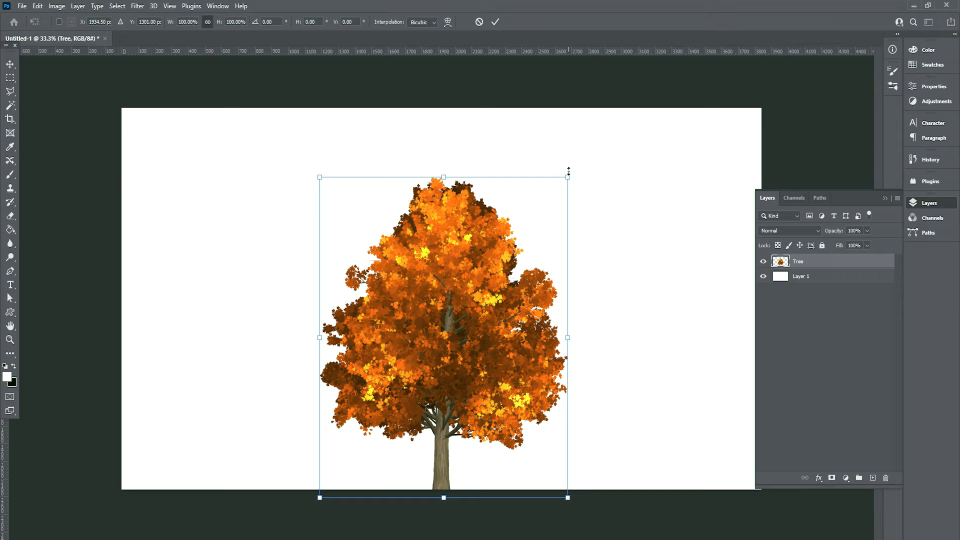
{"action": "left_click_drag", "start_coordinate": [568, 178], "coordinate": [613, 117]}
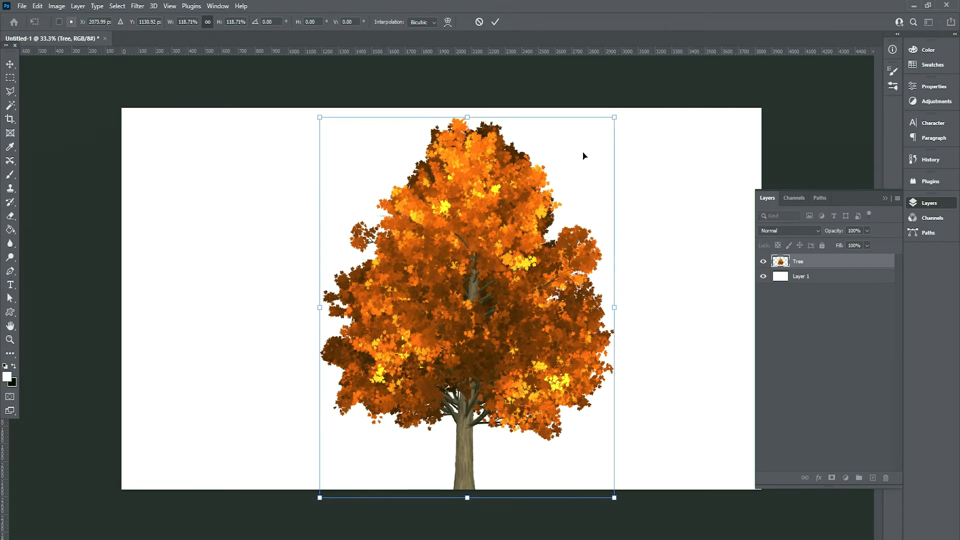
{"action": "key", "text": "Return"}
{"action": "left_click", "coordinate": [674, 178]}
{"action": "scroll", "coordinate": [484, 260], "scroll_direction": "up", "scroll_amount": 5}
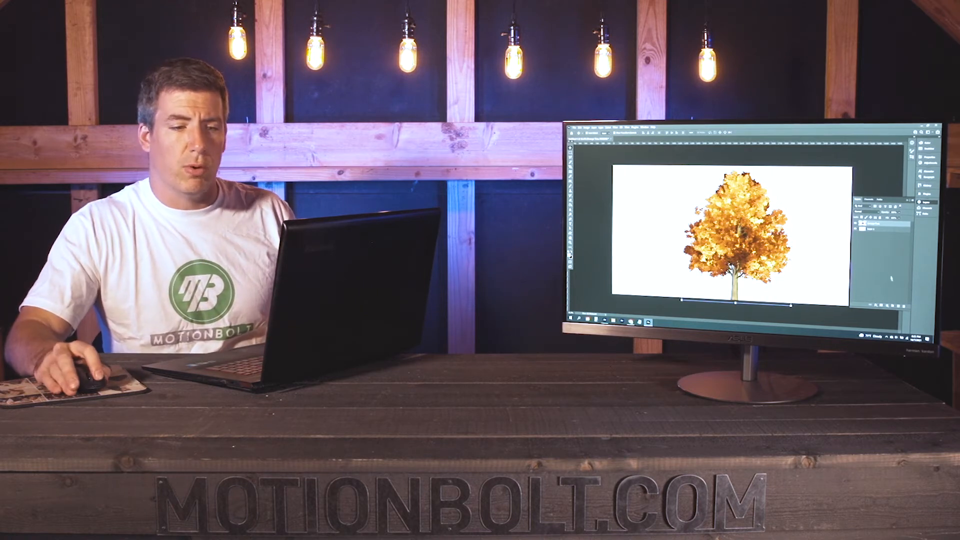
Add a new layer for a second tree and set the Tree filter's base tree type to 6: Spruce Tree.
{"action": "left_click", "coordinate": [898, 306]}
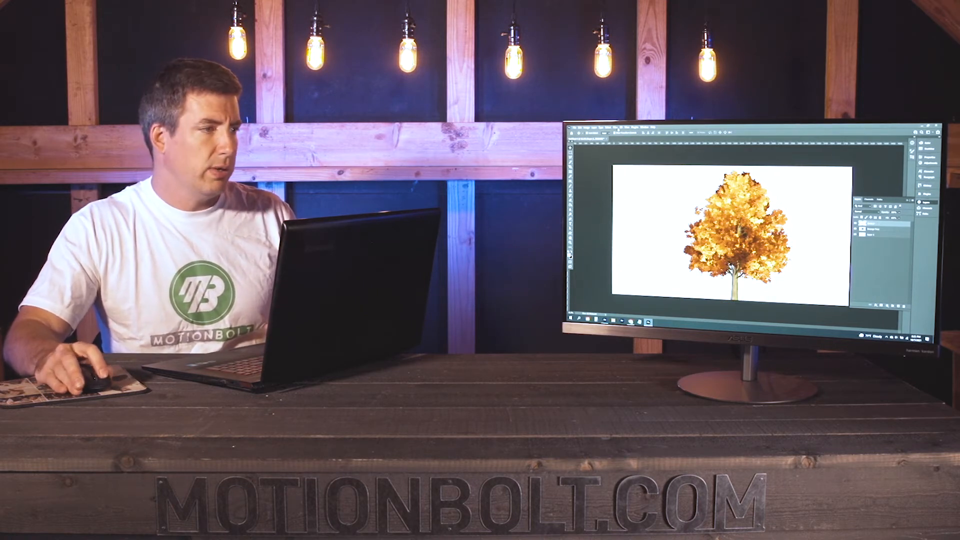
{"action": "left_click", "coordinate": [614, 128]}
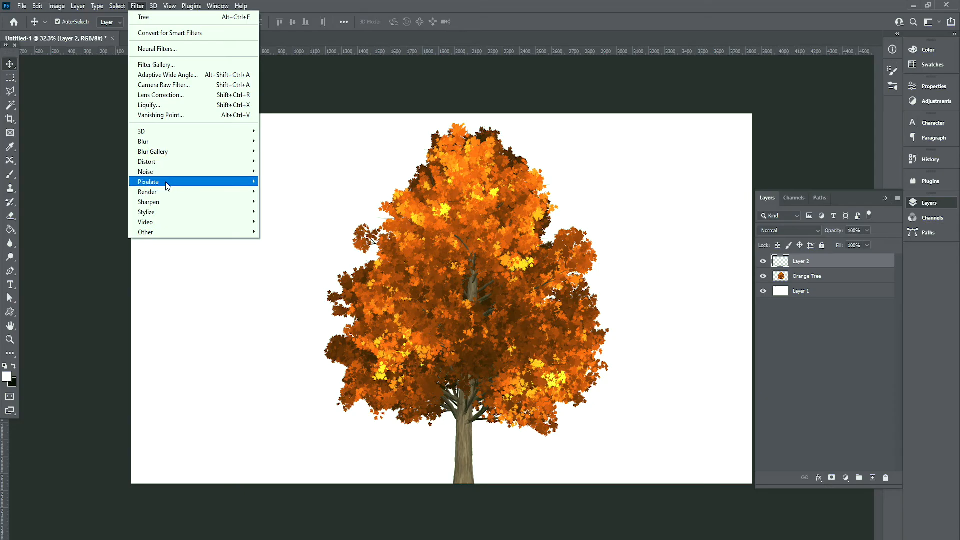
{"action": "mouse_move", "coordinate": [166, 190]}
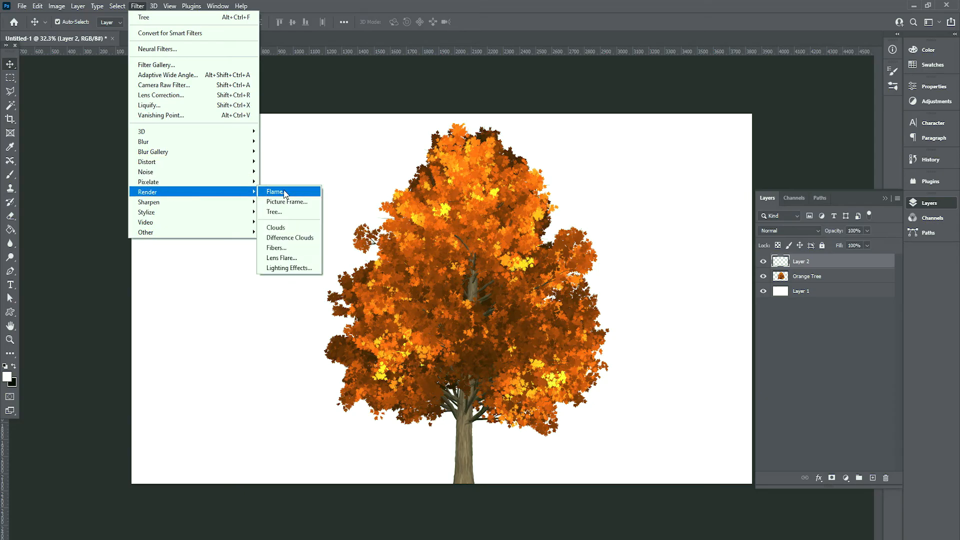
{"action": "left_click", "coordinate": [287, 212]}
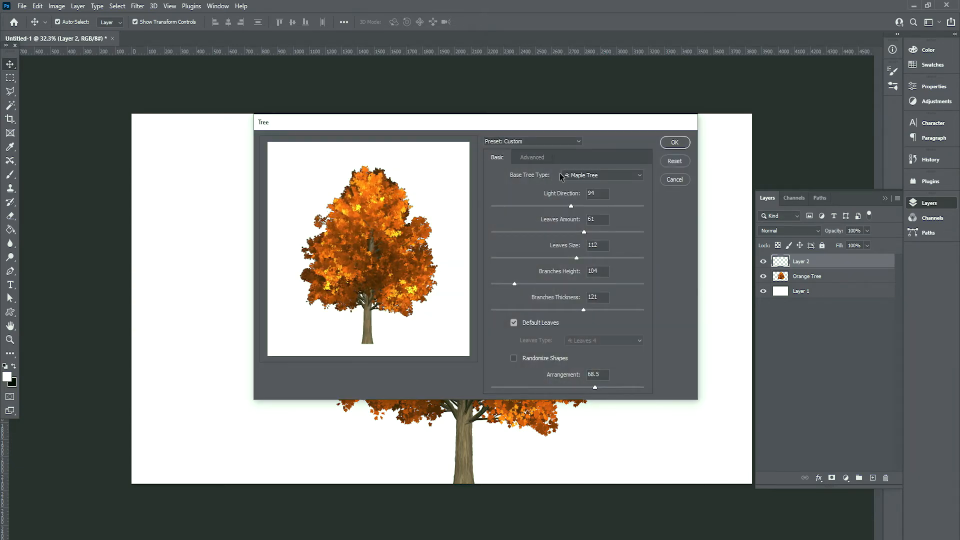
{"action": "left_click", "coordinate": [577, 176]}
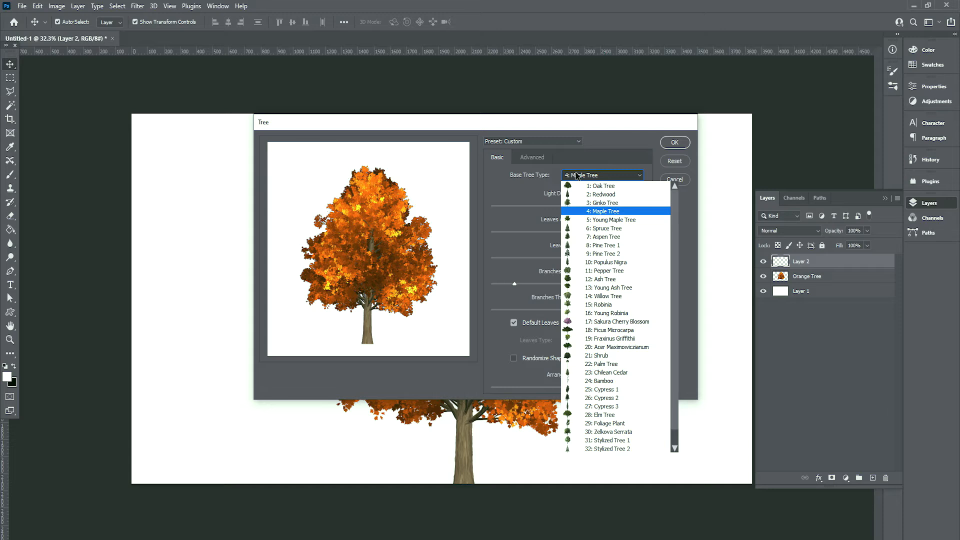
{"action": "left_click", "coordinate": [608, 227]}
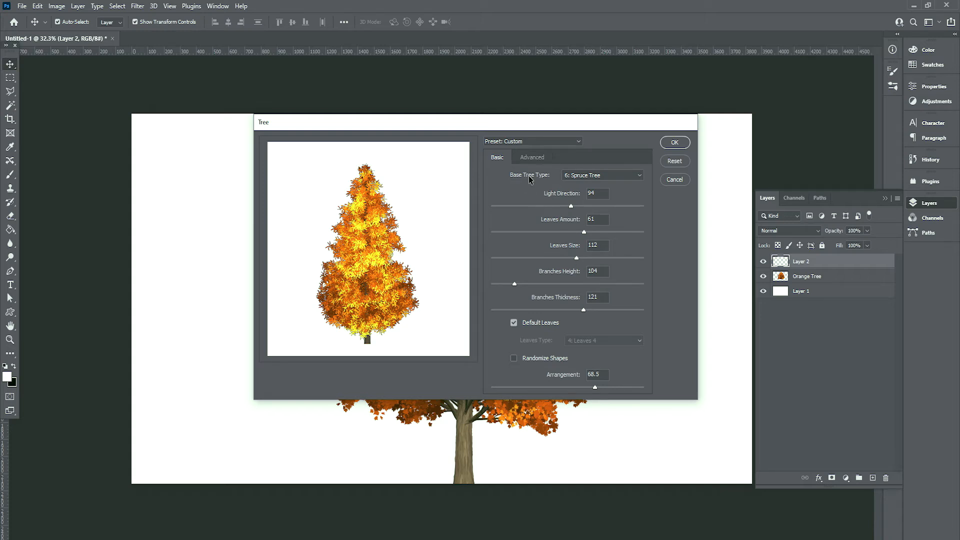
Set the spruce's custom leaf color to the basic bright red and render it on Layer 2.
{"action": "left_click", "coordinate": [532, 157]}
{"action": "left_click", "coordinate": [600, 215]}
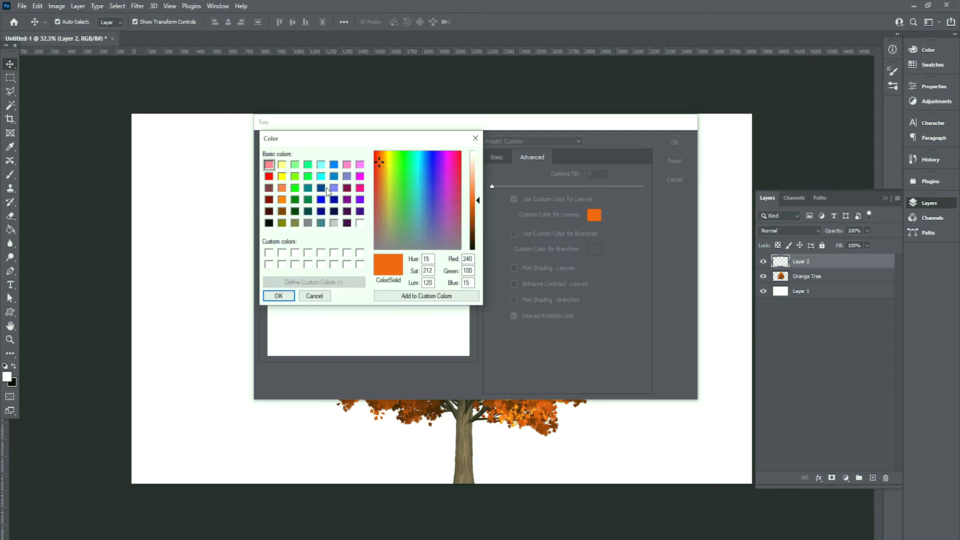
{"action": "left_click", "coordinate": [269, 177]}
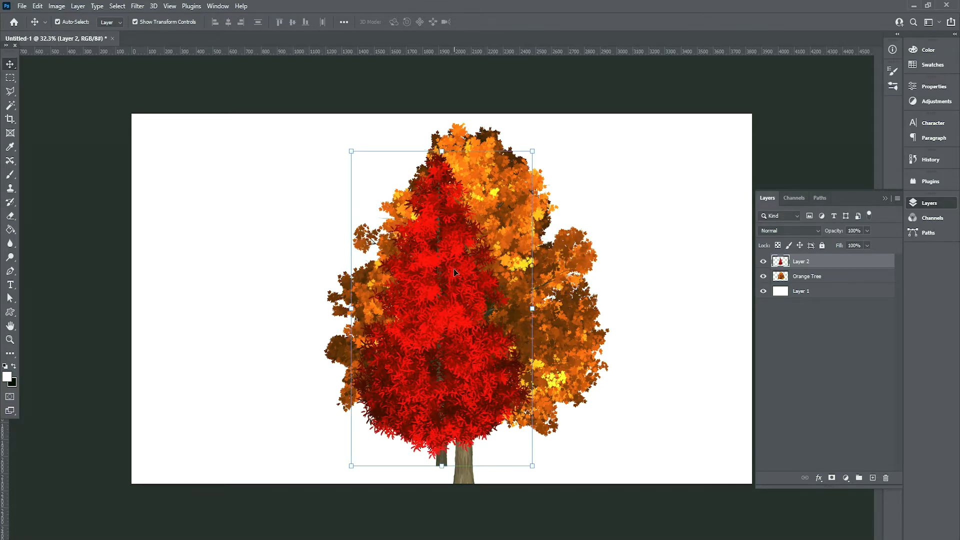
Move the red spruce to the left of the orange tree and enlarge it to nearly the canvas height.
{"action": "left_click_drag", "start_coordinate": [454, 271], "coordinate": [235, 289]}
{"action": "left_click_drag", "start_coordinate": [313, 169], "coordinate": [331, 136]}
{"action": "key", "text": "Return"}
Add a new layer for a third tree and start the Tree render filter on it.
{"action": "left_click", "coordinate": [873, 476]}
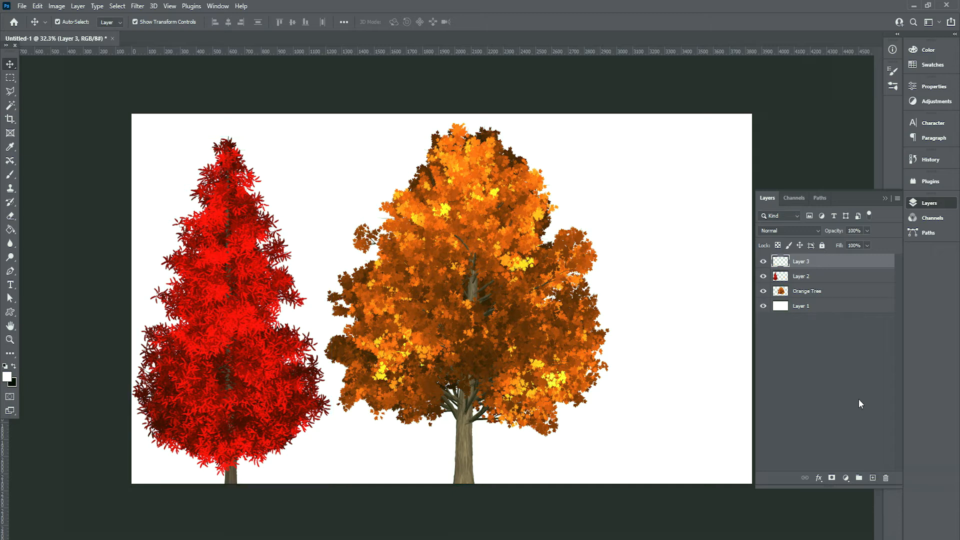
{"action": "left_click", "coordinate": [137, 6]}
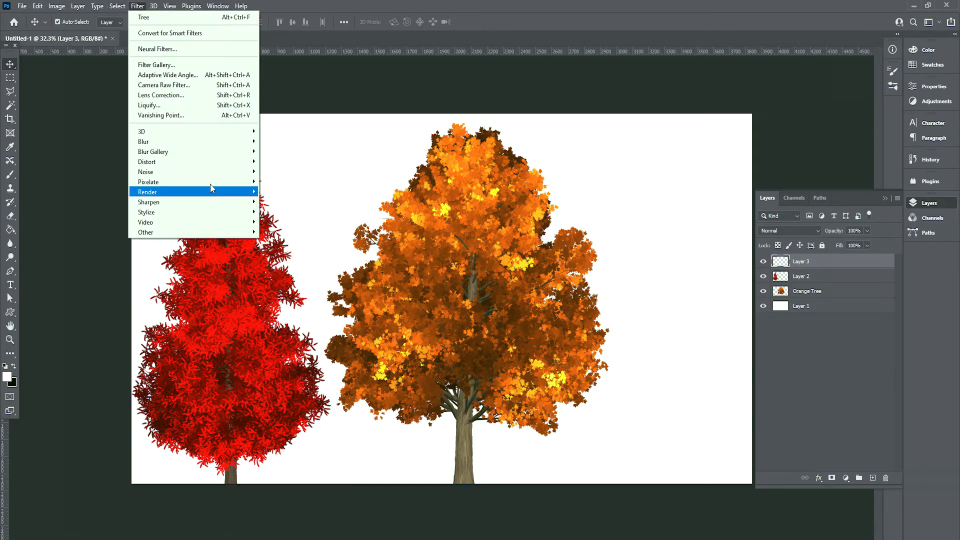
{"action": "mouse_move", "coordinate": [210, 192]}
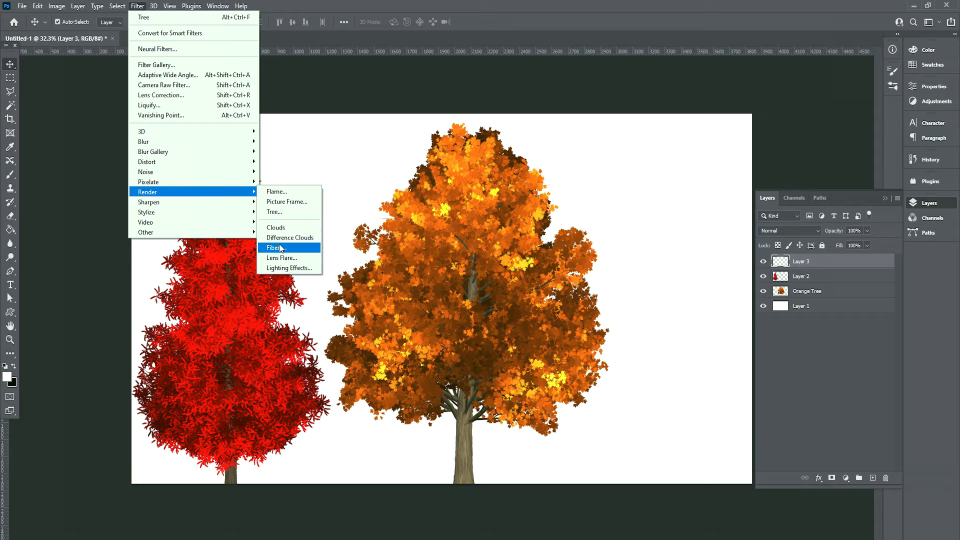
{"action": "left_click", "coordinate": [283, 211]}
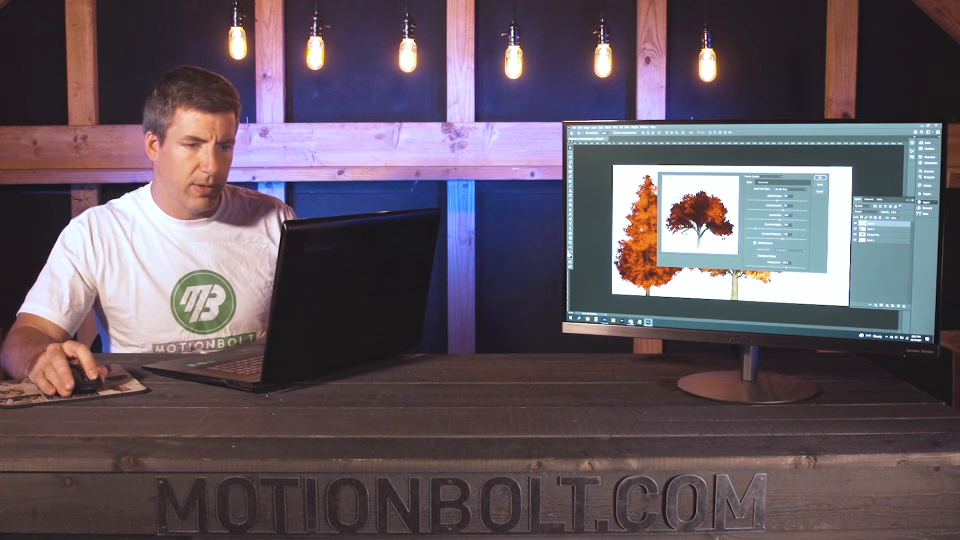
Set the third tree's custom leaf color to the basic green (0, 128, 0) and render it on Layer 3.
{"action": "left_click", "coordinate": [763, 182]}
{"action": "left_click", "coordinate": [788, 204]}
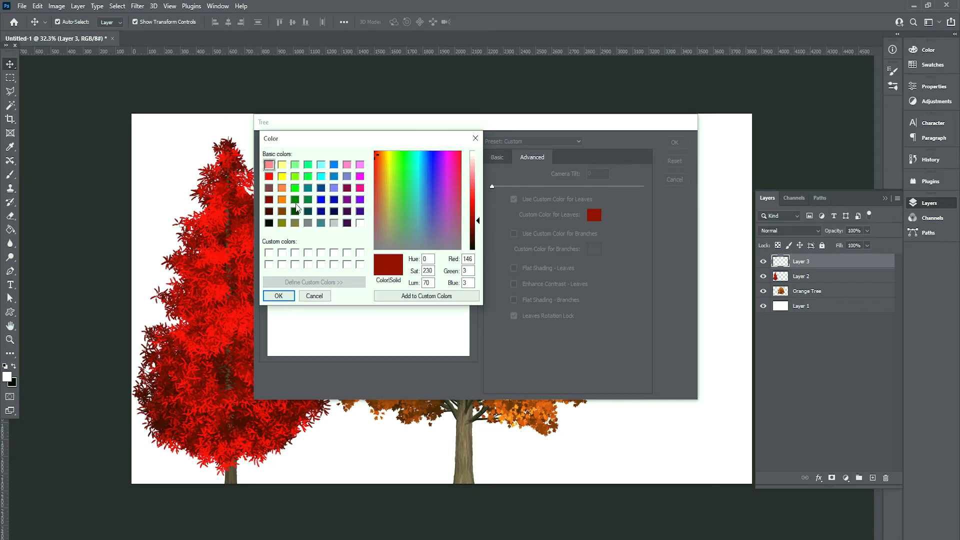
{"action": "left_click", "coordinate": [295, 199]}
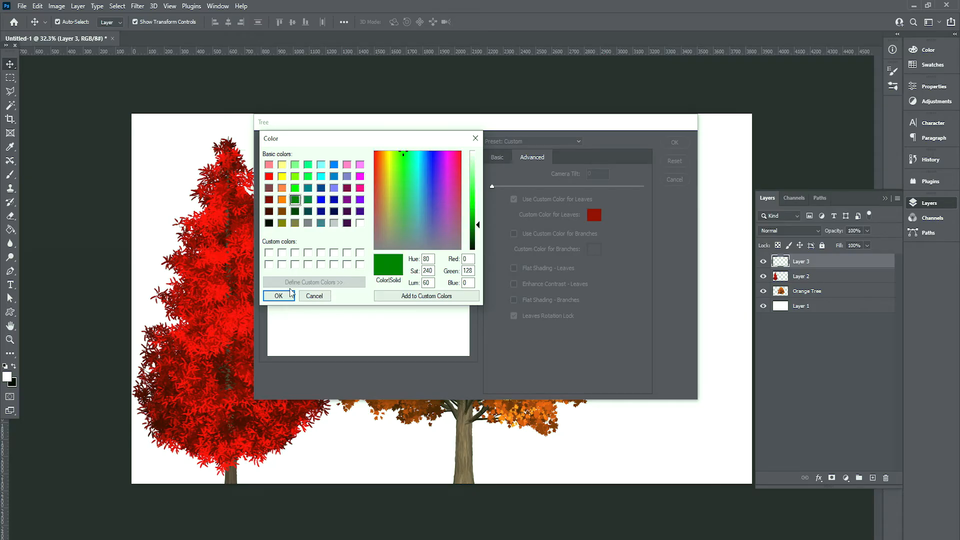
{"action": "left_click", "coordinate": [279, 296]}
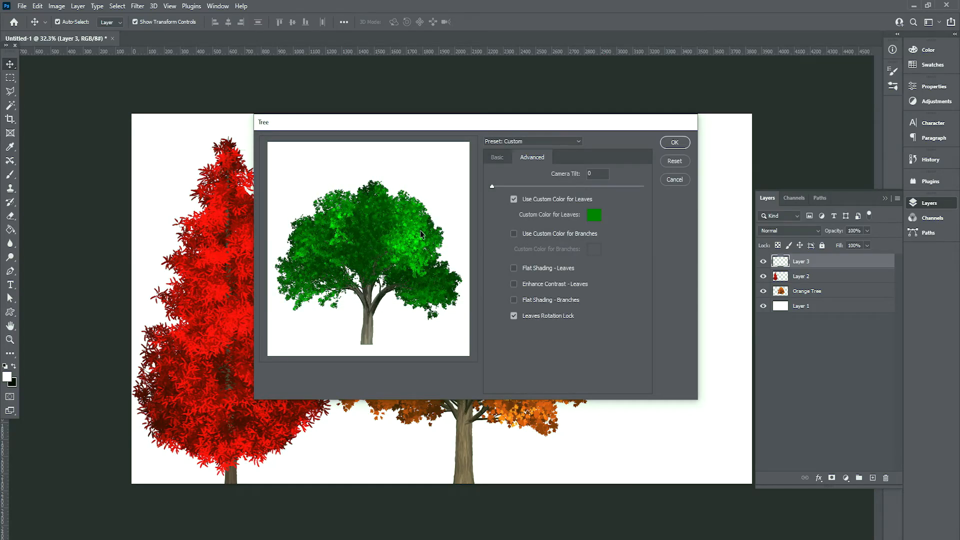
{"action": "left_click", "coordinate": [675, 143]}
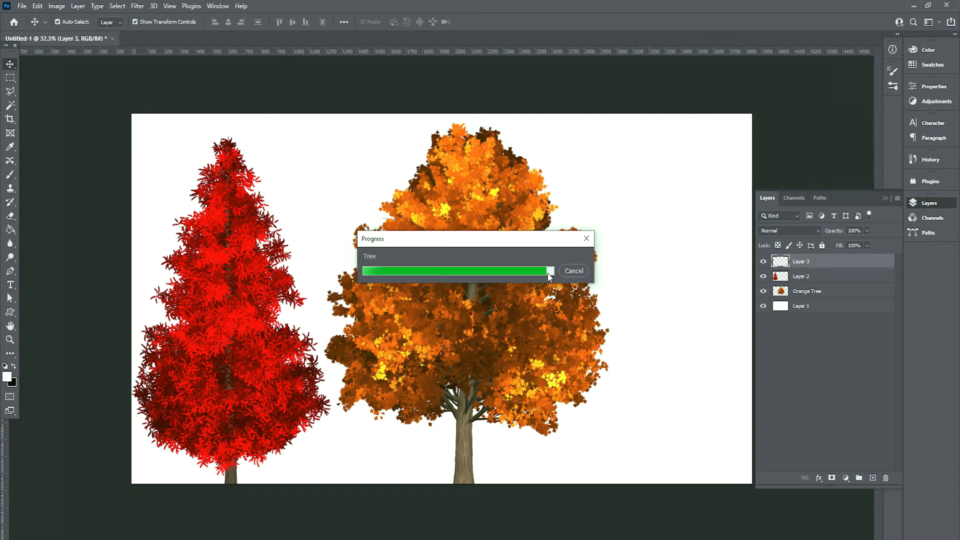
Move the green tree down to the canvas's lower edge and enlarge it proportionally to about 109%.
{"action": "left_click_drag", "start_coordinate": [456, 244], "coordinate": [435, 271]}
{"action": "left_click_drag", "start_coordinate": [605, 163], "coordinate": [646, 135]}
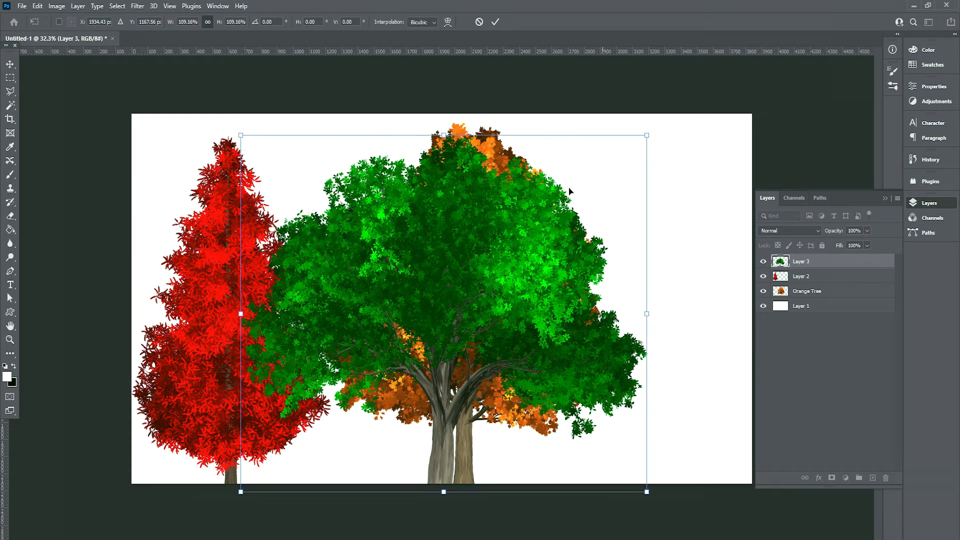
{"action": "key", "text": "Return"}
Hide the Orange Tree layer and the red spruce on Layer 2, and nudge the green tree slightly up and right.
{"action": "left_click", "coordinate": [763, 291]}
{"action": "left_click", "coordinate": [763, 276]}
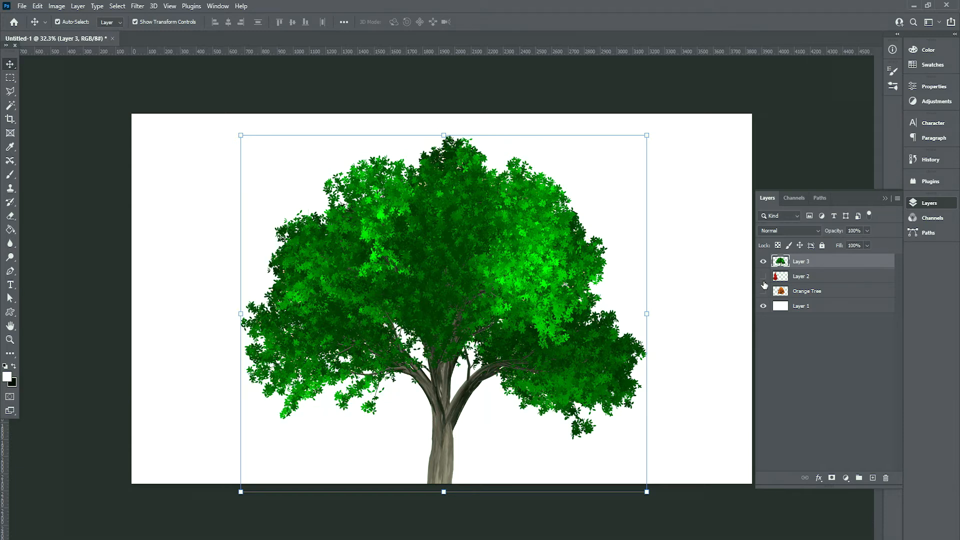
{"action": "scroll", "coordinate": [589, 231], "scroll_direction": "down", "scroll_amount": 3}
{"action": "left_click", "coordinate": [595, 147]}
{"action": "scroll", "coordinate": [420, 303], "scroll_direction": "up", "scroll_amount": 2}
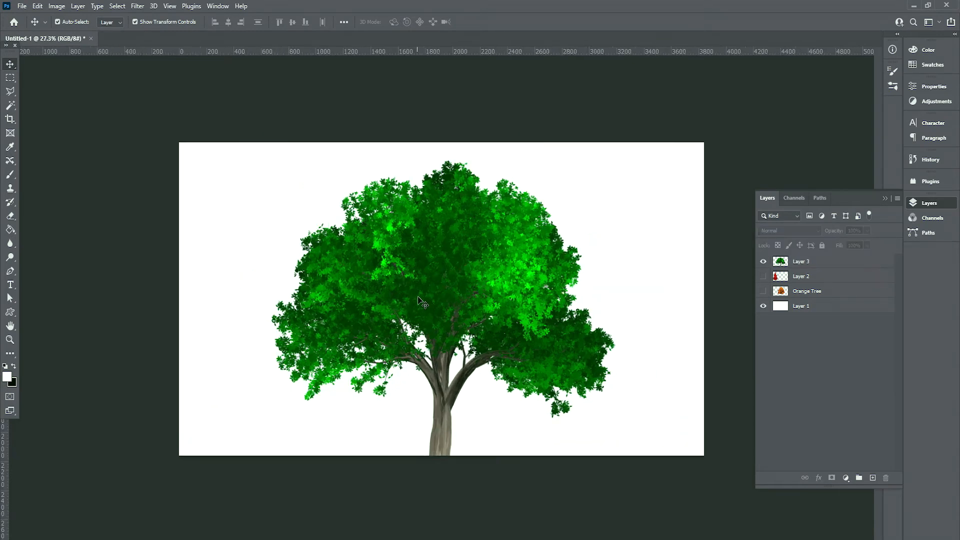
{"action": "mouse_move", "coordinate": [463, 260]}
{"action": "left_mouse_down"}
{"action": "mouse_move", "coordinate": [360, 245]}
{"action": "mouse_move", "coordinate": [463, 251]}
{"action": "left_mouse_up"}
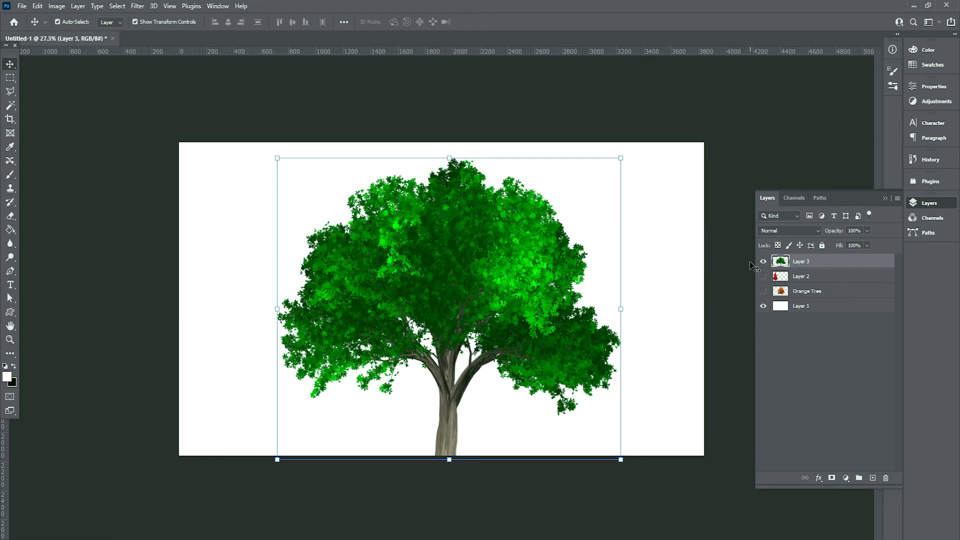
Hide the white background on Layer 1 and inspect the green tree on transparency.
{"action": "left_click", "coordinate": [763, 306]}
{"action": "scroll", "coordinate": [502, 269], "scroll_direction": "up", "scroll_amount": 1}
{"action": "scroll", "coordinate": [502, 268], "scroll_direction": "up", "scroll_amount": 5}
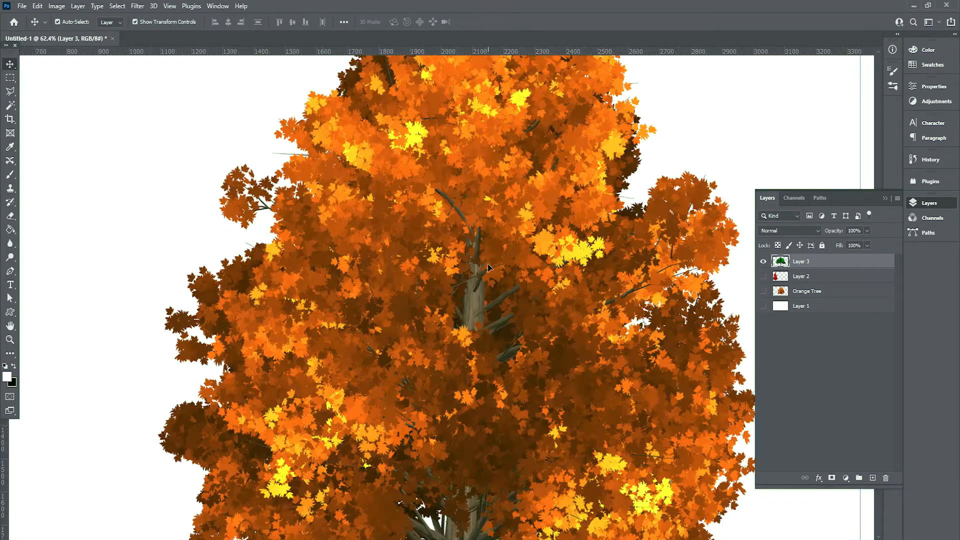
{"action": "scroll", "coordinate": [489, 275], "scroll_direction": "down", "scroll_amount": 4}
{"action": "scroll", "coordinate": [490, 274], "scroll_direction": "down", "scroll_amount": 2}
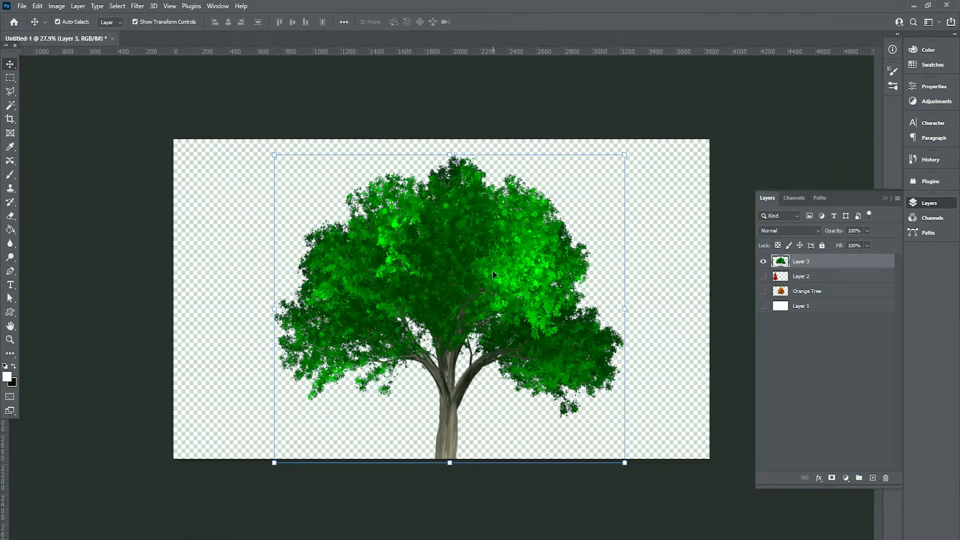
Show the red, orange and white background layers again and move the green tree to the right of the orange tree.
{"action": "left_click", "coordinate": [762, 276]}
{"action": "left_click", "coordinate": [763, 291]}
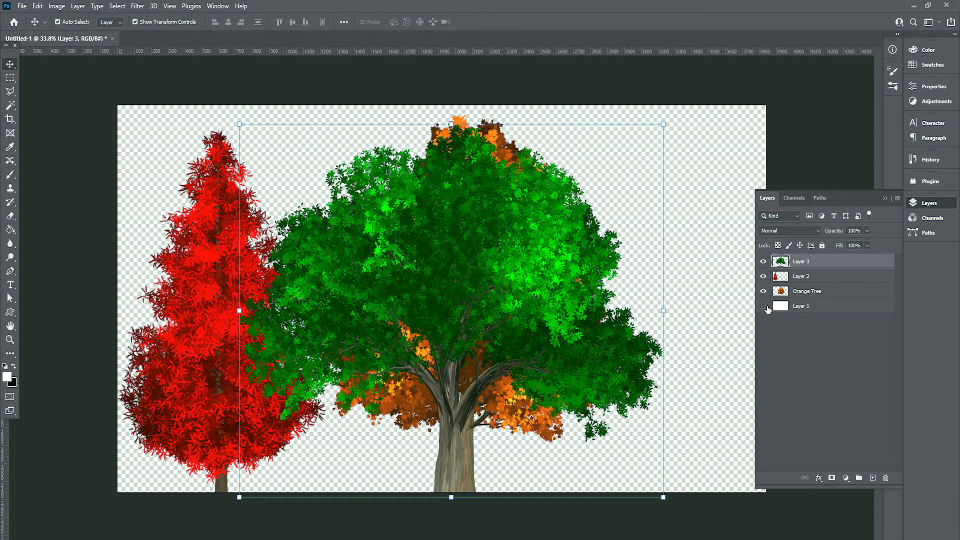
{"action": "left_click", "coordinate": [763, 305]}
{"action": "scroll", "coordinate": [651, 290], "scroll_direction": "down", "scroll_amount": 1}
{"action": "left_click_drag", "start_coordinate": [441, 268], "coordinate": [639, 261]}
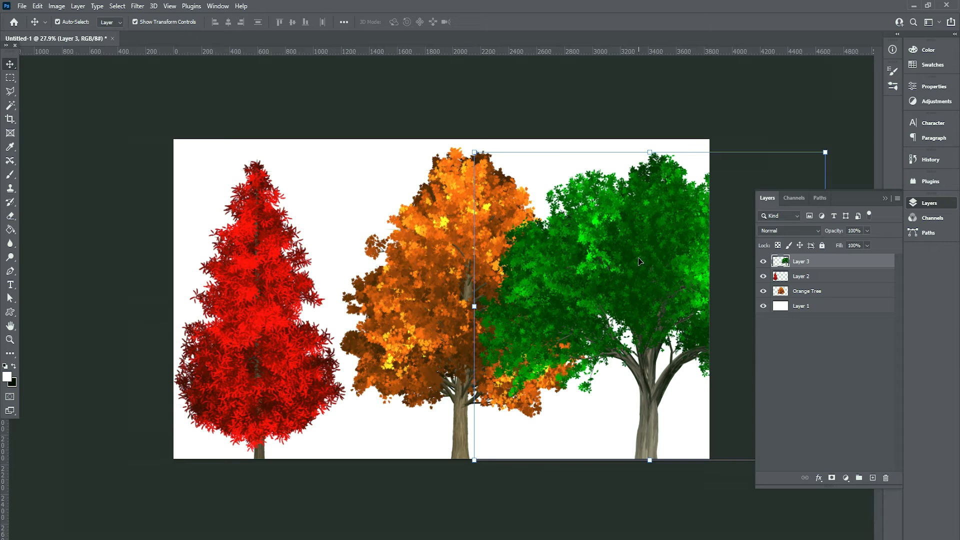
Hide Layer 1, Orange Tree and Layer 2 so only the green tree shows, and move it back near the canvas center.
{"action": "left_click", "coordinate": [763, 306]}
{"action": "left_click", "coordinate": [763, 290]}
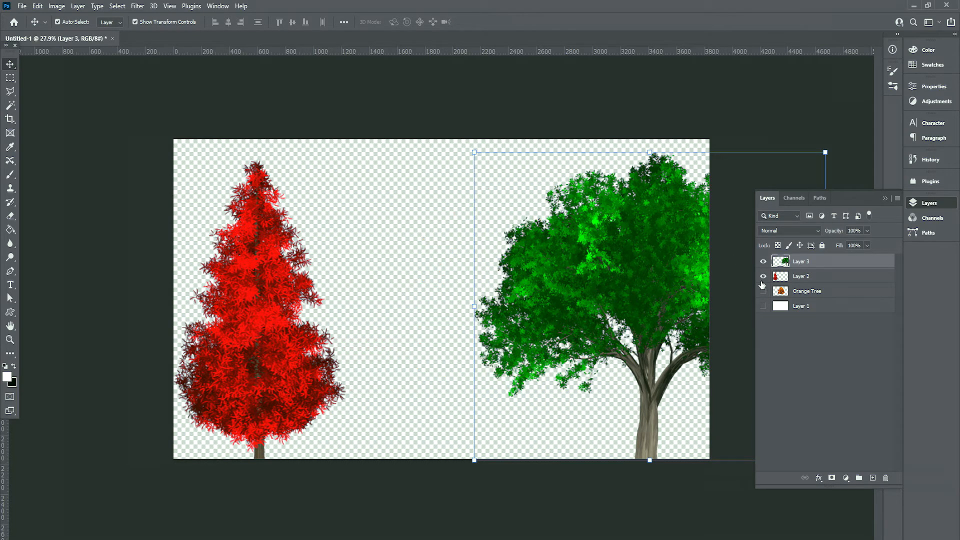
{"action": "left_click", "coordinate": [763, 276]}
{"action": "left_click", "coordinate": [763, 262]}
{"action": "left_click", "coordinate": [762, 262]}
{"action": "left_click_drag", "start_coordinate": [592, 257], "coordinate": [410, 252]}
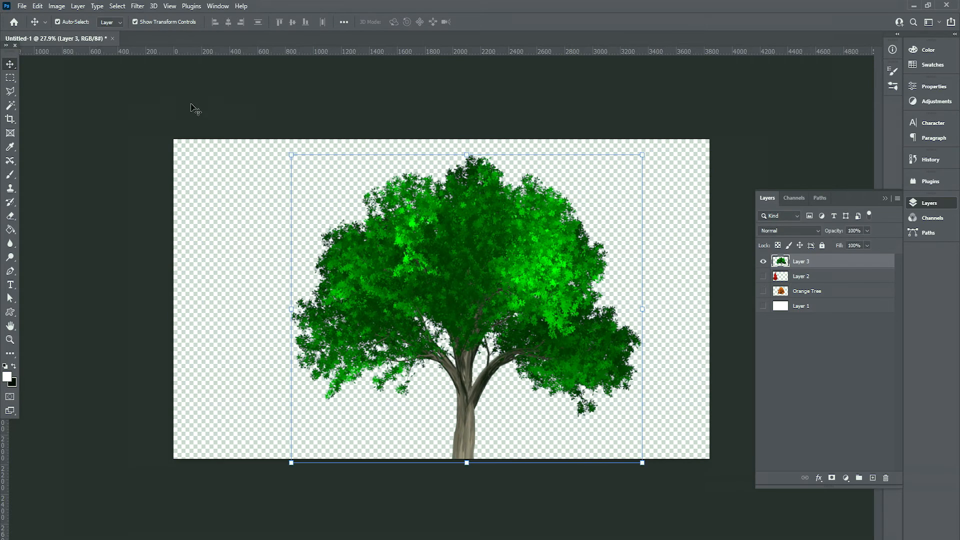
{"action": "left_click", "coordinate": [28, 8]}
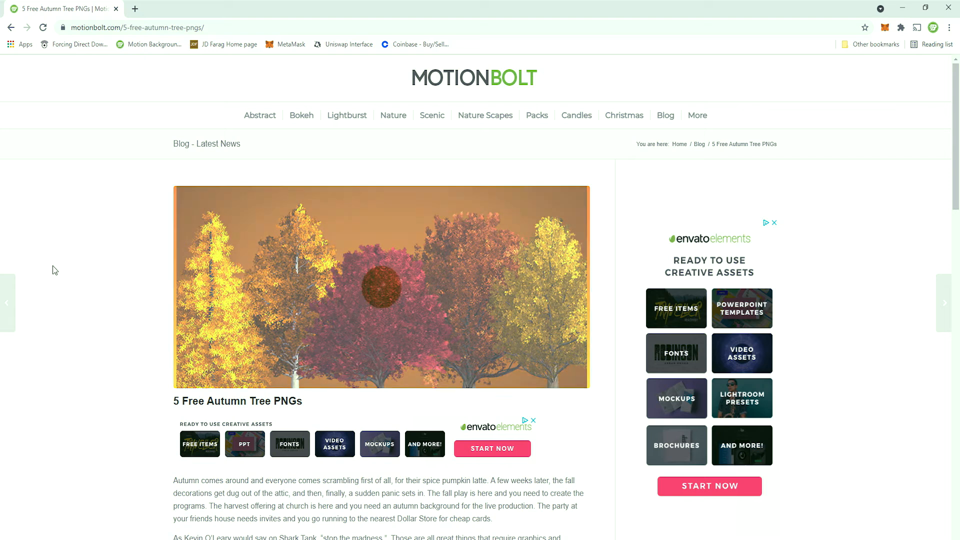
Read through the 5 Free Autumn Tree PNGs post on motionbolt.com in the browser, down to its download link.
{"action": "scroll", "coordinate": [109, 249], "scroll_direction": "down", "scroll_amount": 1}
{"action": "scroll", "coordinate": [109, 248], "scroll_direction": "down", "scroll_amount": 1}
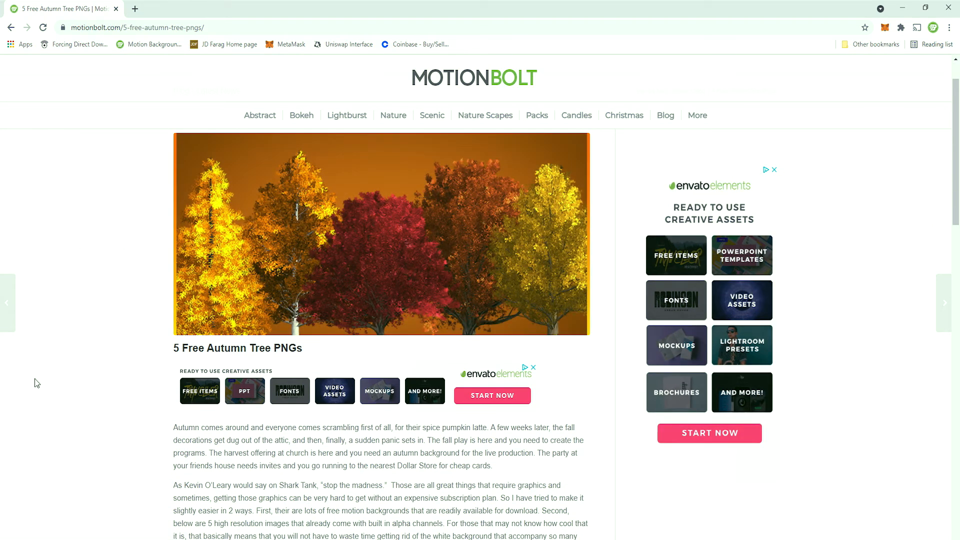
{"action": "scroll", "coordinate": [35, 383], "scroll_direction": "down", "scroll_amount": 1}
{"action": "scroll", "coordinate": [41, 371], "scroll_direction": "up", "scroll_amount": 1}
{"action": "scroll", "coordinate": [42, 372], "scroll_direction": "down", "scroll_amount": 3}
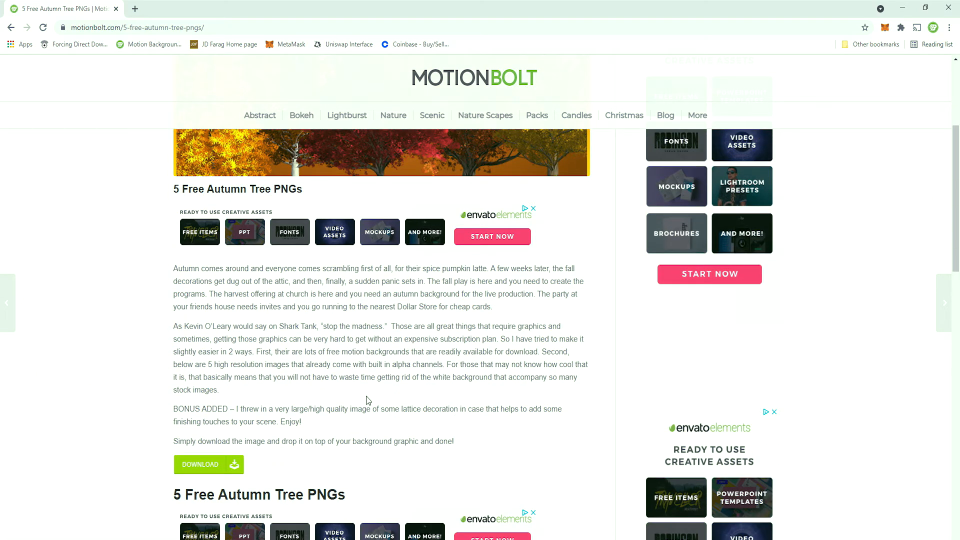
{"action": "scroll", "coordinate": [411, 404], "scroll_direction": "up", "scroll_amount": 1}
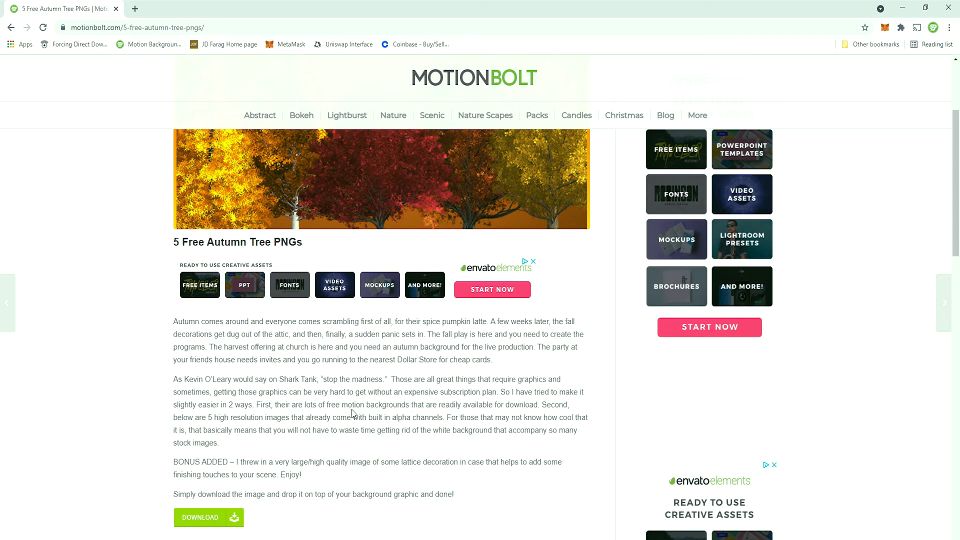
{"action": "scroll", "coordinate": [292, 427], "scroll_direction": "down", "scroll_amount": 1}
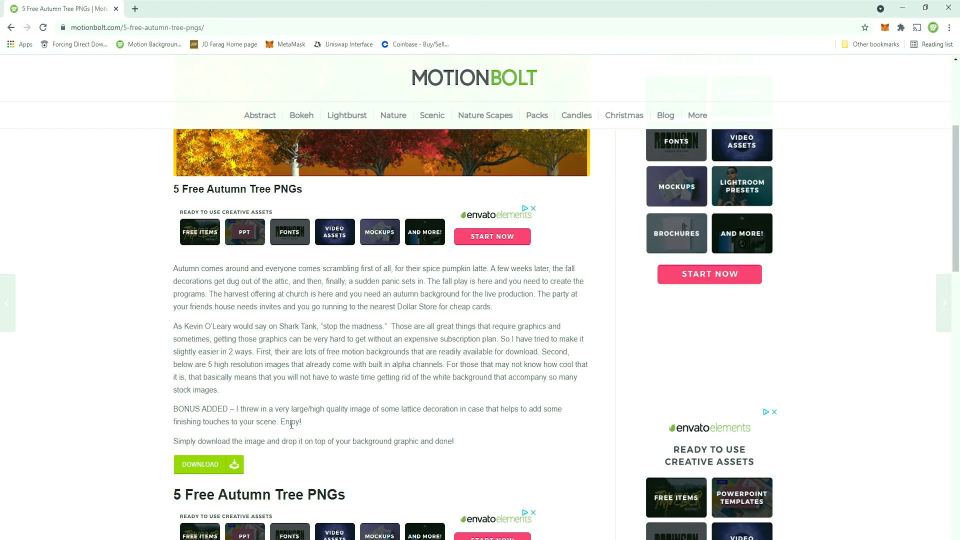
{"action": "scroll", "coordinate": [292, 424], "scroll_direction": "up", "scroll_amount": 4}
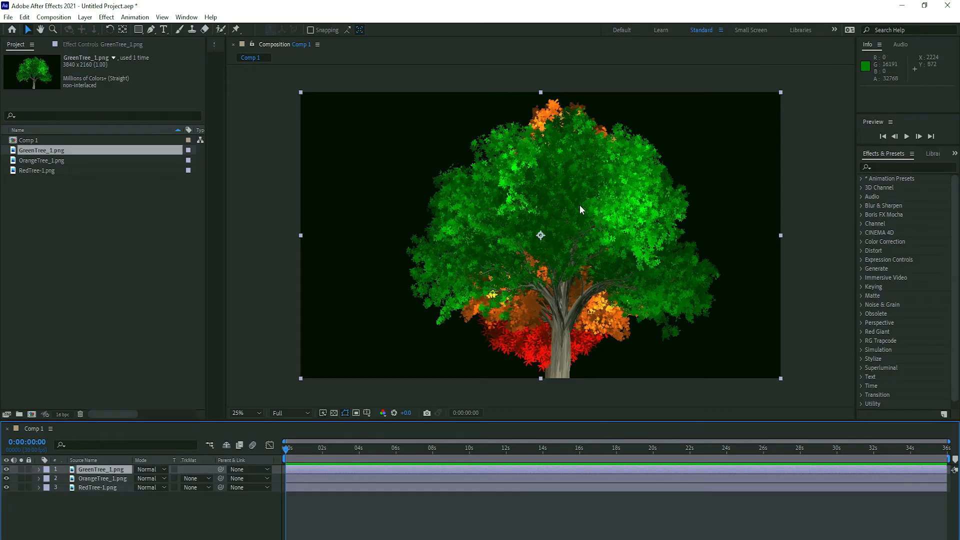
Spread the trees apart in Comp 1: green past the left edge, orange past the right edge and red near the center.
{"action": "left_click_drag", "start_coordinate": [580, 205], "coordinate": [349, 212]}
{"action": "left_click_drag", "start_coordinate": [547, 181], "coordinate": [420, 186]}
{"action": "left_click_drag", "start_coordinate": [580, 164], "coordinate": [800, 175]}
{"action": "left_click_drag", "start_coordinate": [538, 208], "coordinate": [507, 202]}
Create a 3840 × 2160 px solid layer named Backdrop in Comp 1.
{"action": "right_click", "coordinate": [120, 535]}
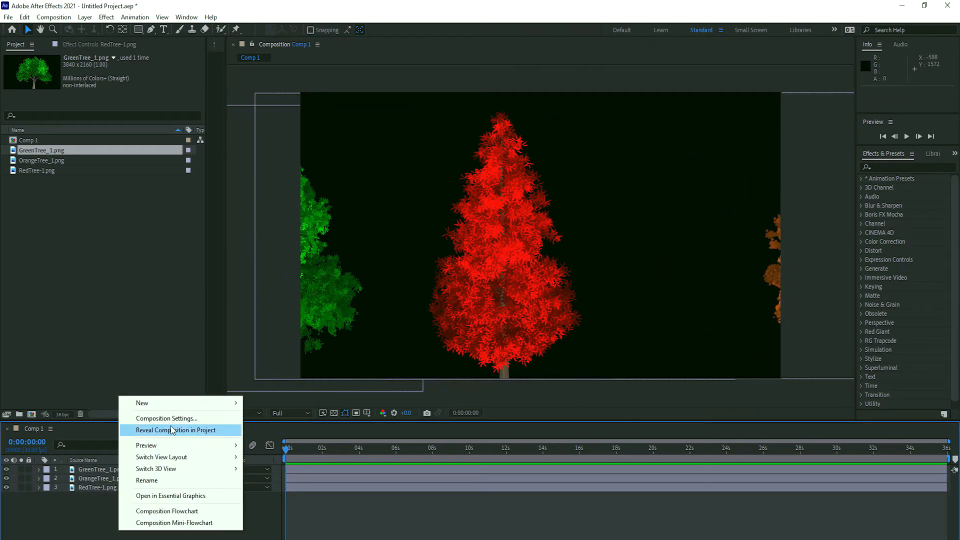
{"action": "mouse_move", "coordinate": [176, 405]}
{"action": "left_click", "coordinate": [264, 430]}
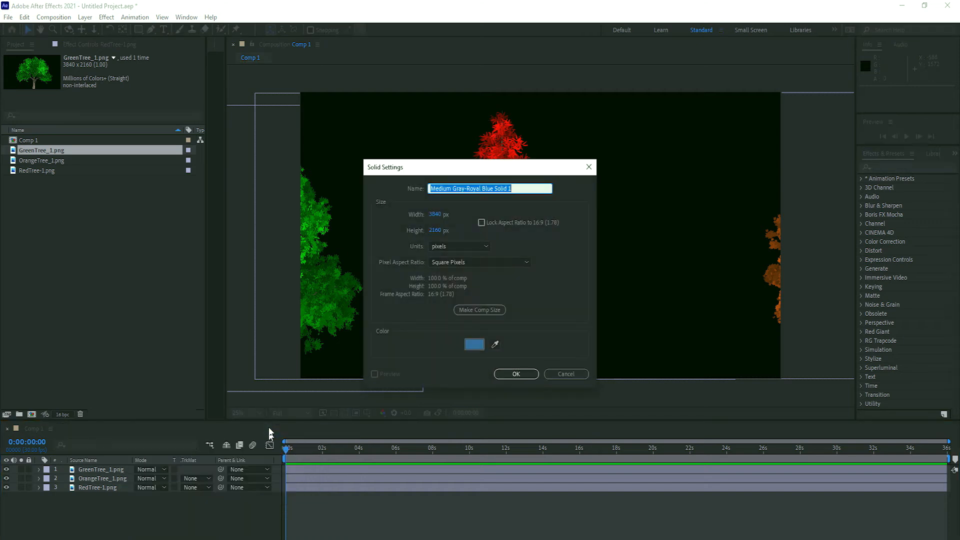
{"action": "type", "text": "Backdrop"}
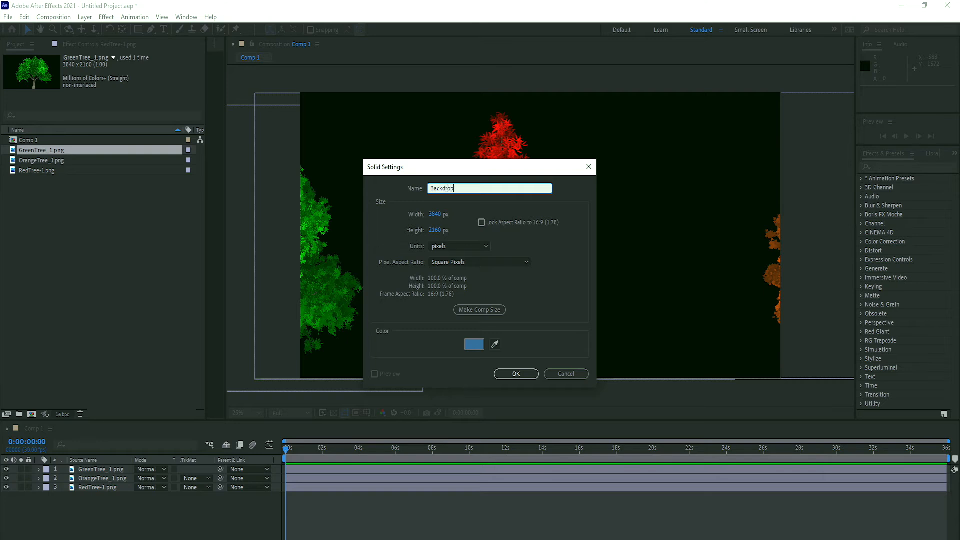
{"action": "key", "text": "Return"}
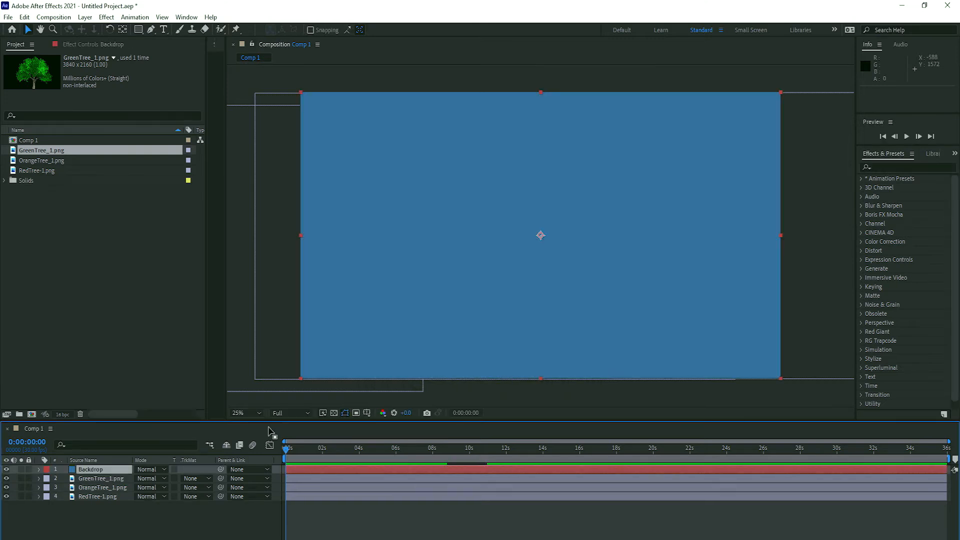
Apply the Gradient Ramp effect to the Backdrop solid and set its end color to a saturated orange.
{"action": "left_click", "coordinate": [106, 17]}
{"action": "mouse_move", "coordinate": [145, 176]}
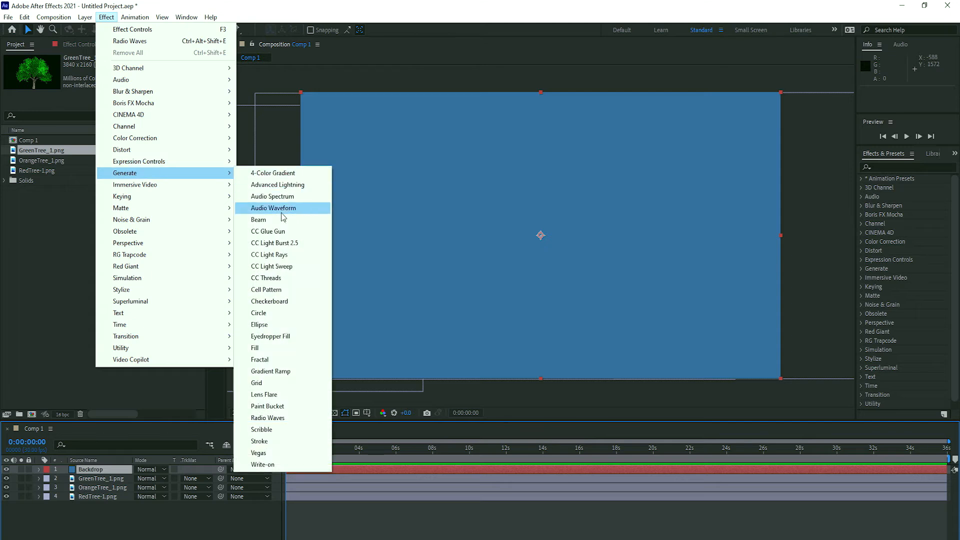
{"action": "left_click", "coordinate": [279, 371]}
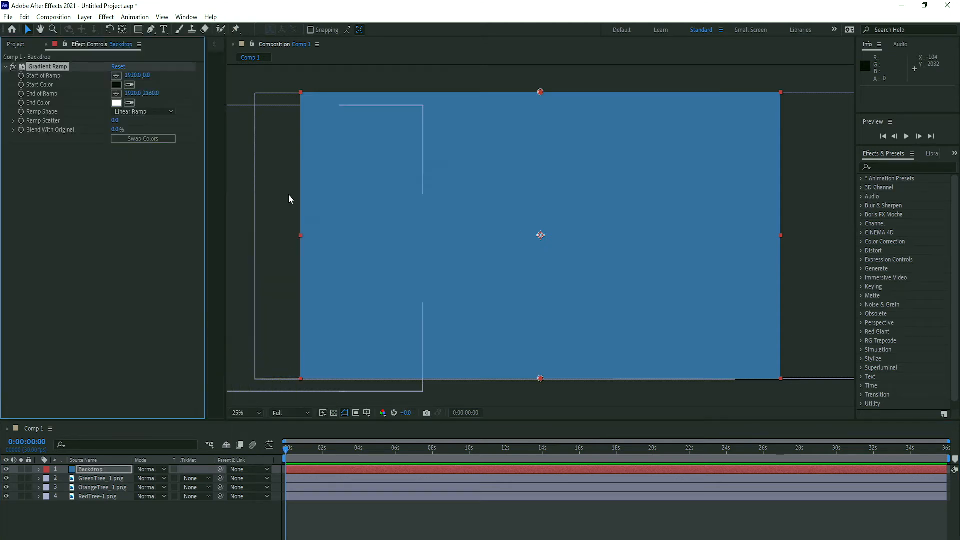
{"action": "left_click", "coordinate": [116, 103]}
{"action": "left_click_drag", "start_coordinate": [219, 266], "coordinate": [220, 315]}
{"action": "left_click", "coordinate": [202, 220]}
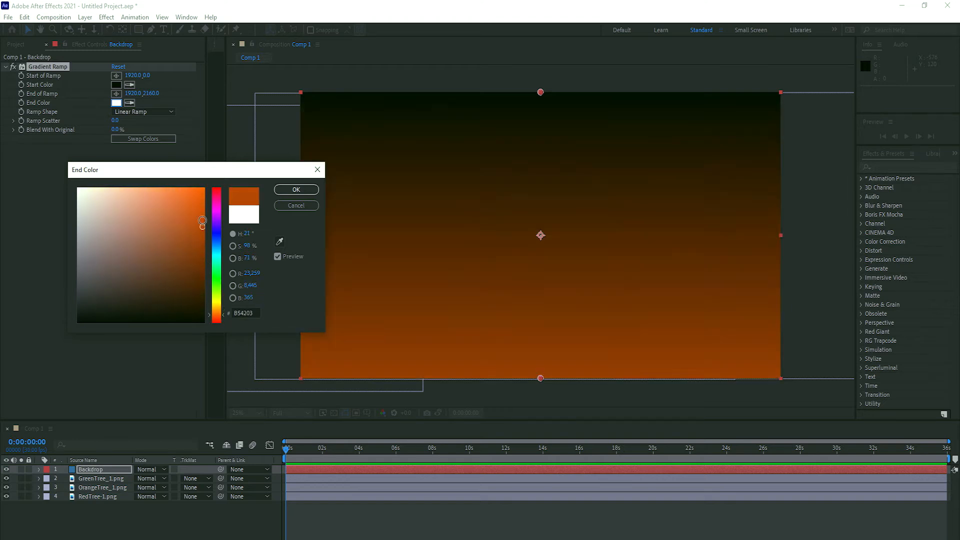
{"action": "left_click", "coordinate": [296, 189]}
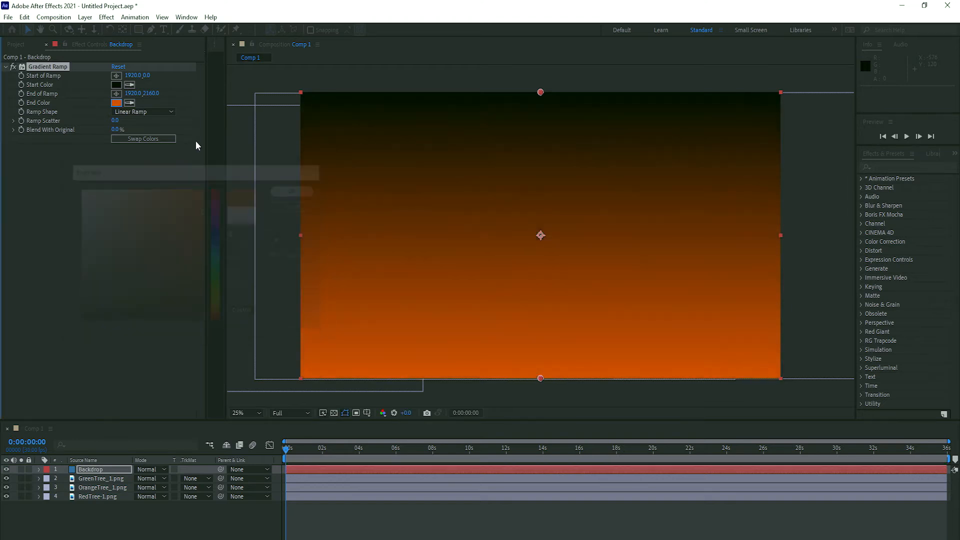
Set the Gradient Ramp's start color to a bright yellow-orange.
{"action": "left_click", "coordinate": [117, 84]}
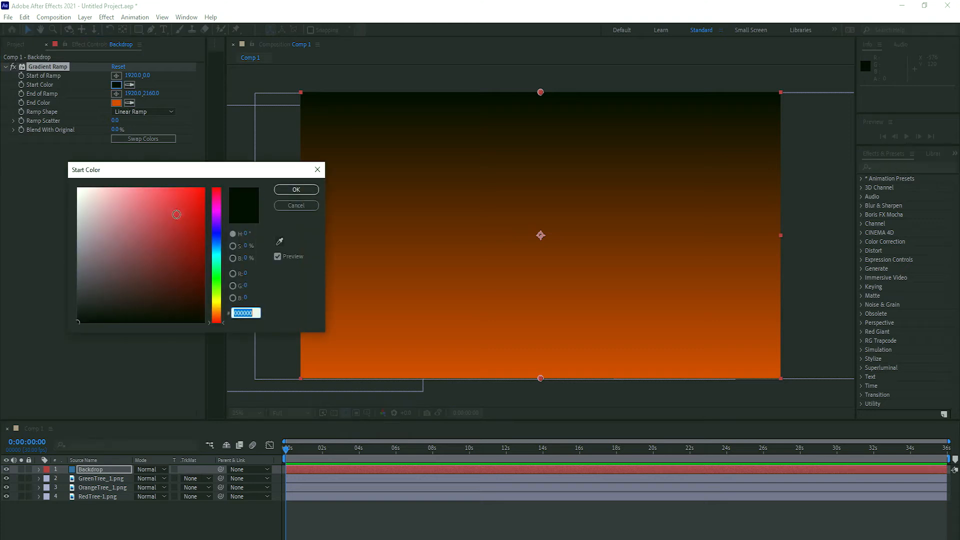
{"action": "left_click_drag", "start_coordinate": [220, 287], "coordinate": [218, 310]}
{"action": "left_click_drag", "start_coordinate": [203, 278], "coordinate": [199, 224]}
{"action": "left_click", "coordinate": [295, 189]}
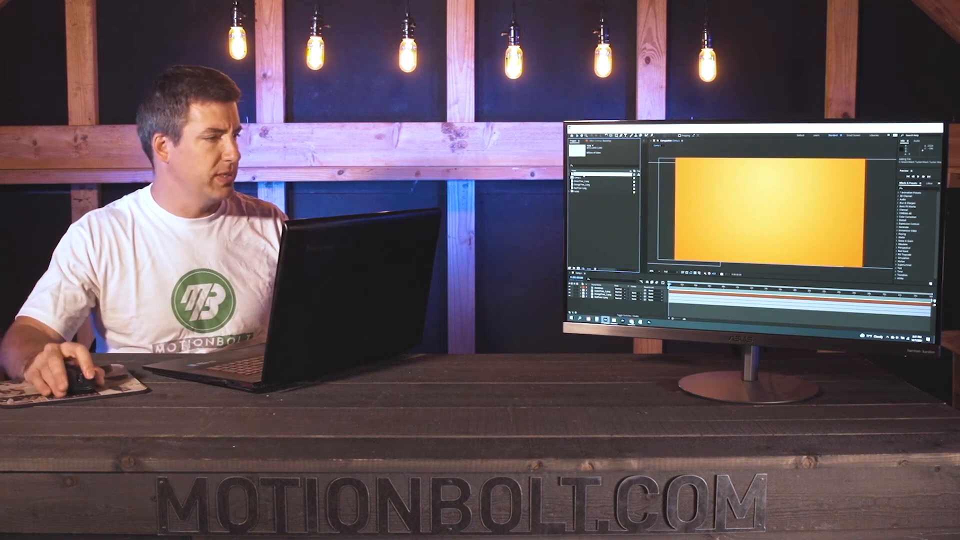
Add the 6.jpg concrete texture to Comp 1 above Backdrop and widen and reposition it to cover the whole frame.
{"action": "left_click_drag", "start_coordinate": [25, 140], "coordinate": [544, 223]}
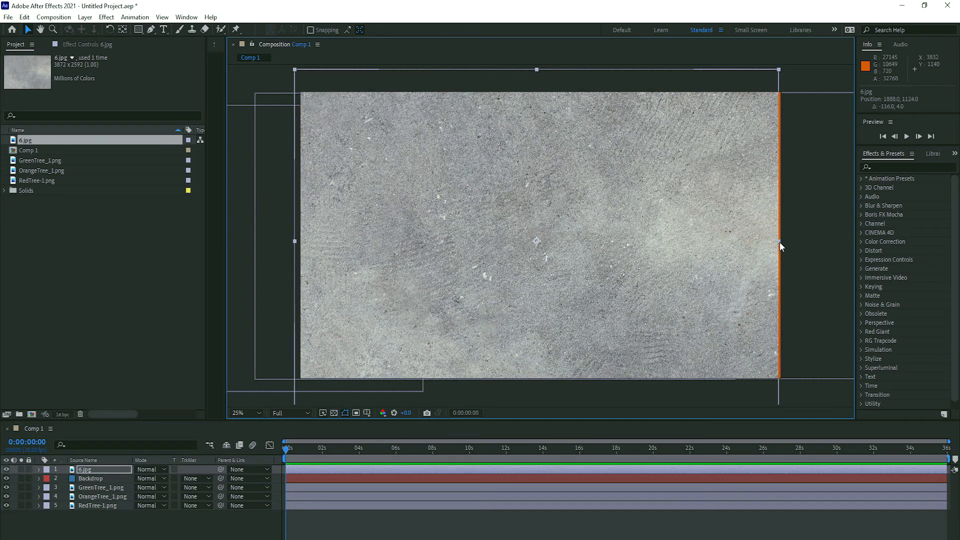
{"action": "left_click_drag", "start_coordinate": [778, 241], "coordinate": [786, 242]}
{"action": "left_click_drag", "start_coordinate": [667, 239], "coordinate": [674, 239]}
{"action": "left_click_drag", "start_coordinate": [99, 470], "coordinate": [117, 465]}
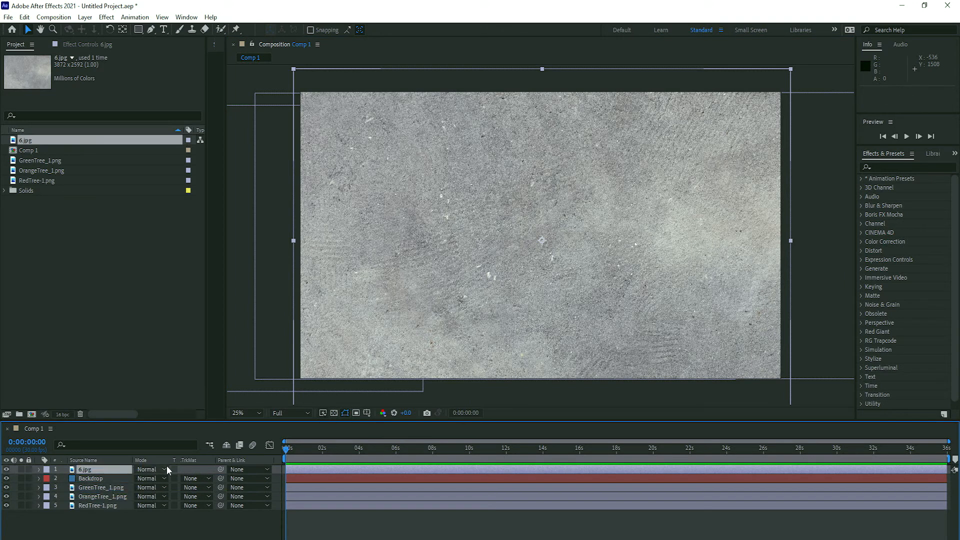
Set the 6.jpg layer's blending mode to Overlay and its opacity to 65%.
{"action": "left_click", "coordinate": [165, 470]}
{"action": "left_click", "coordinate": [198, 206]}
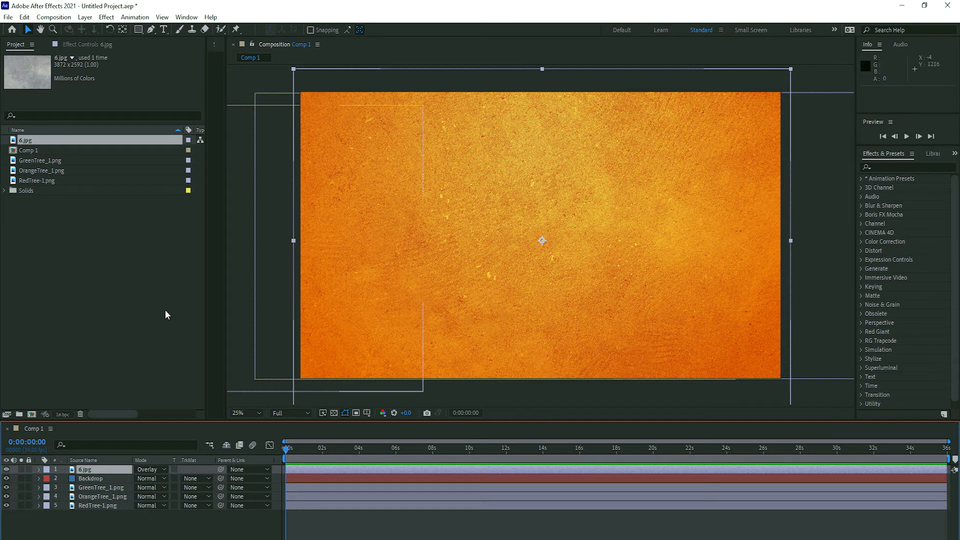
{"action": "left_click", "coordinate": [38, 470]}
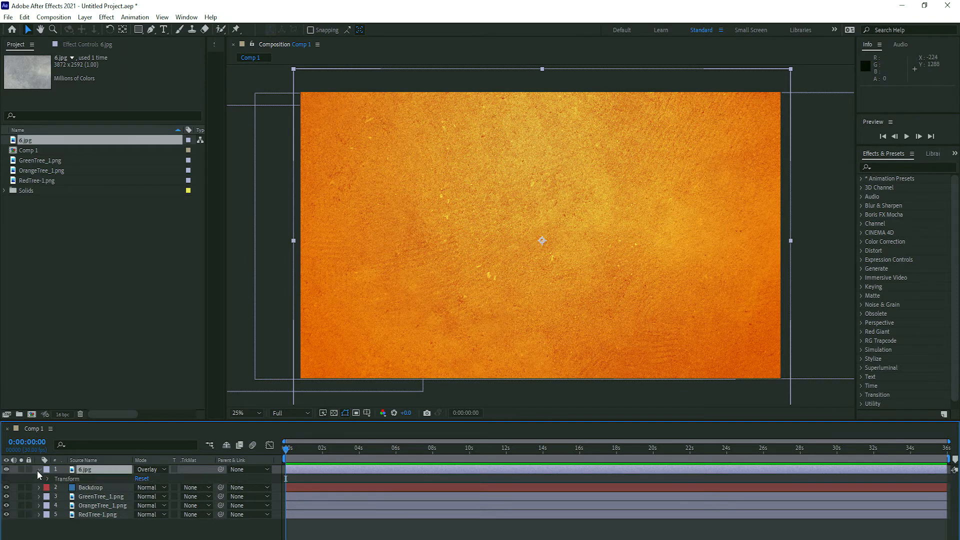
{"action": "left_click", "coordinate": [47, 478]}
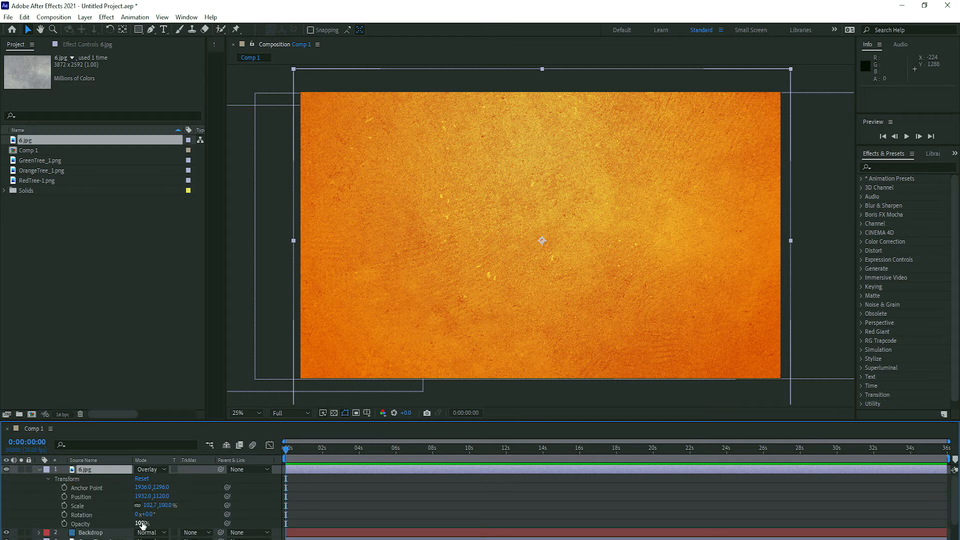
{"action": "type", "text": "65"}
{"action": "key", "text": "Return"}
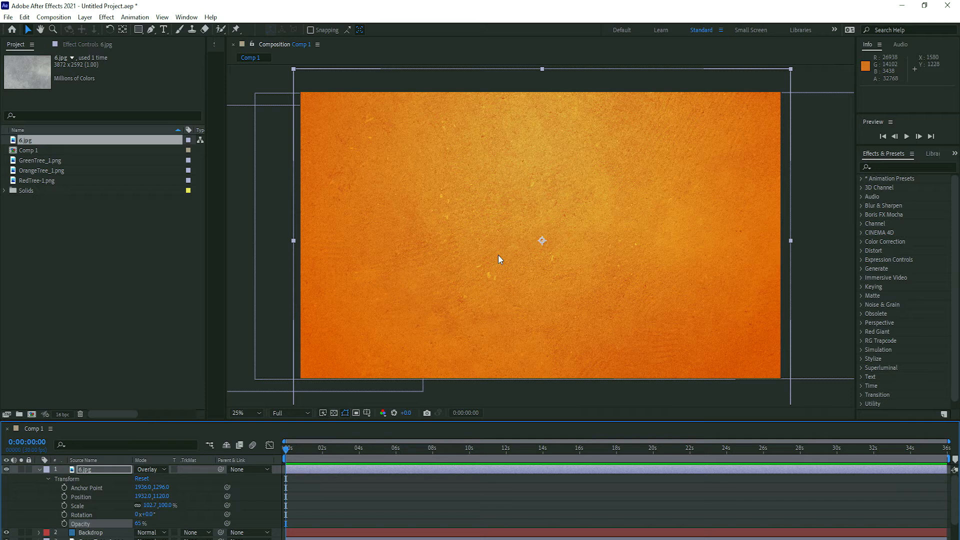
Move the 6.jpg and Backdrop layers below the three tree layers and nudge the texture 20 px down.
{"action": "left_click", "coordinate": [40, 469]}
{"action": "left_click_drag", "start_coordinate": [90, 478], "coordinate": [98, 504]}
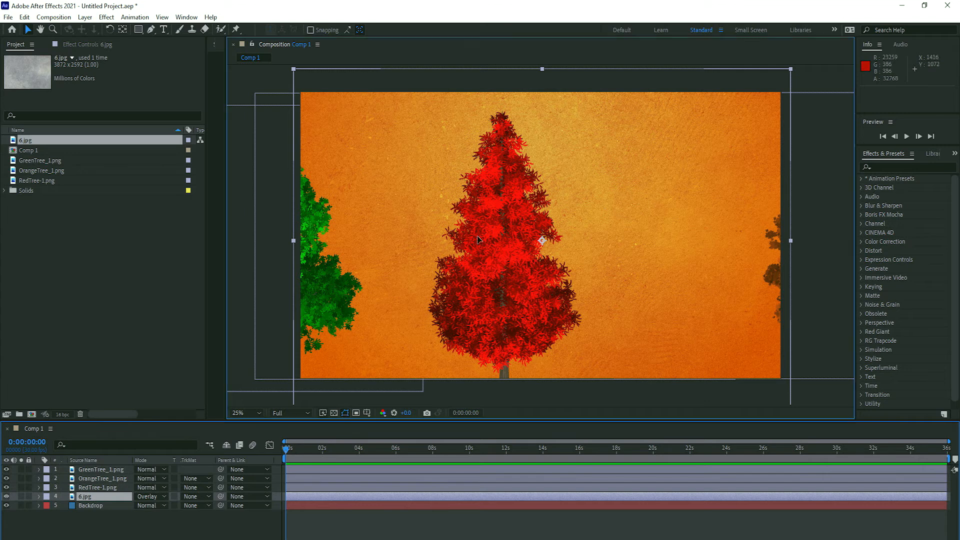
{"action": "key", "text": "shift+Down"}
{"action": "key", "text": "shift+Down"}
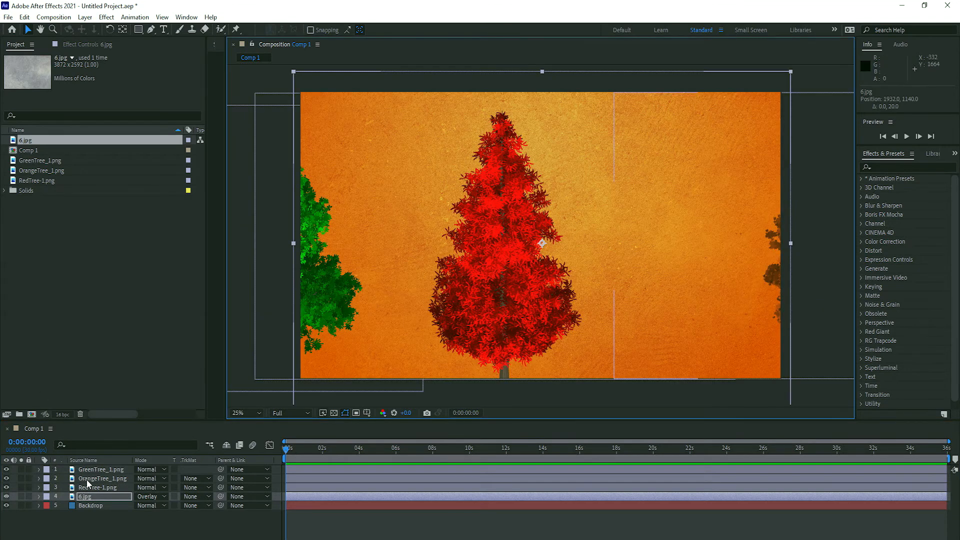
Hide the green and red tree layers and move the orange tree to the middle of the composition.
{"action": "left_click", "coordinate": [98, 470]}
{"action": "left_click", "coordinate": [6, 470]}
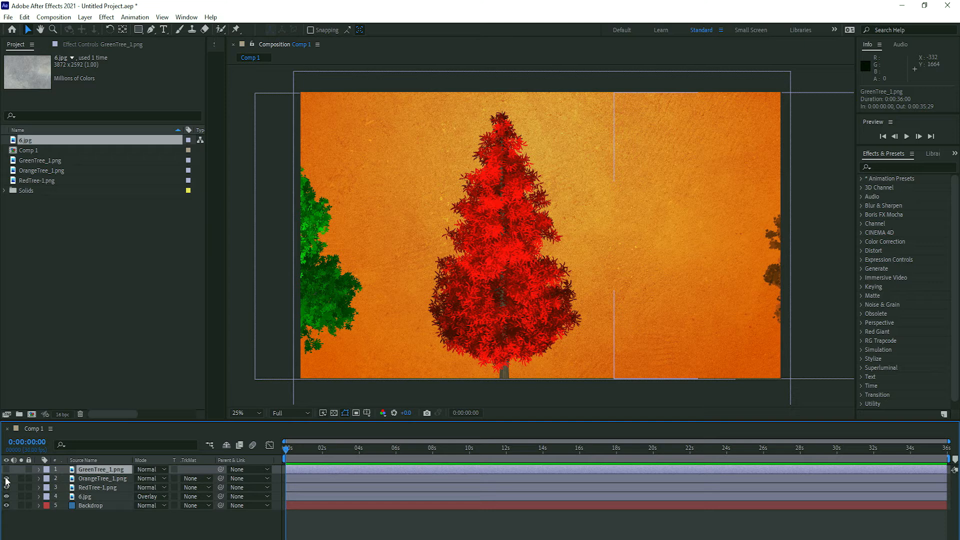
{"action": "left_click", "coordinate": [6, 488]}
{"action": "left_click_drag", "start_coordinate": [769, 280], "coordinate": [444, 283]}
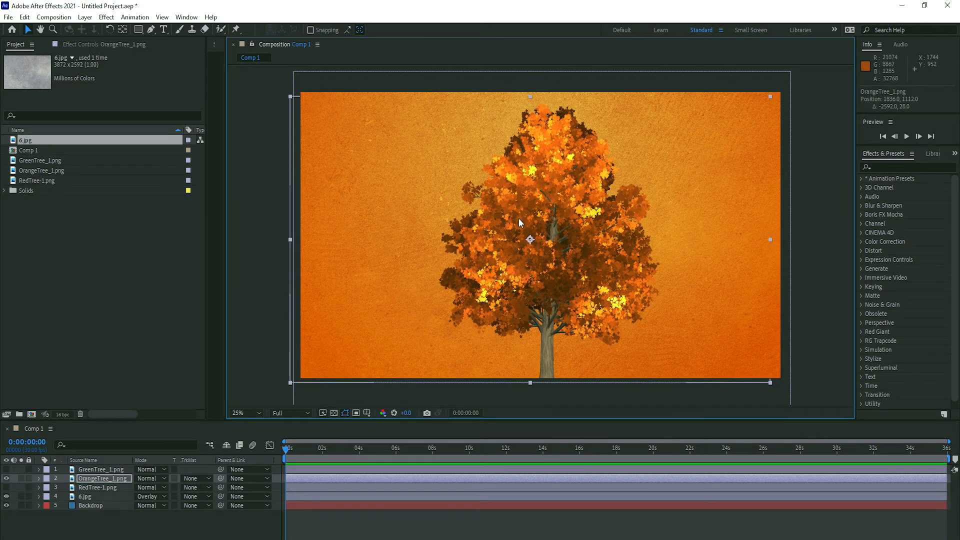
{"action": "key", "text": "period"}
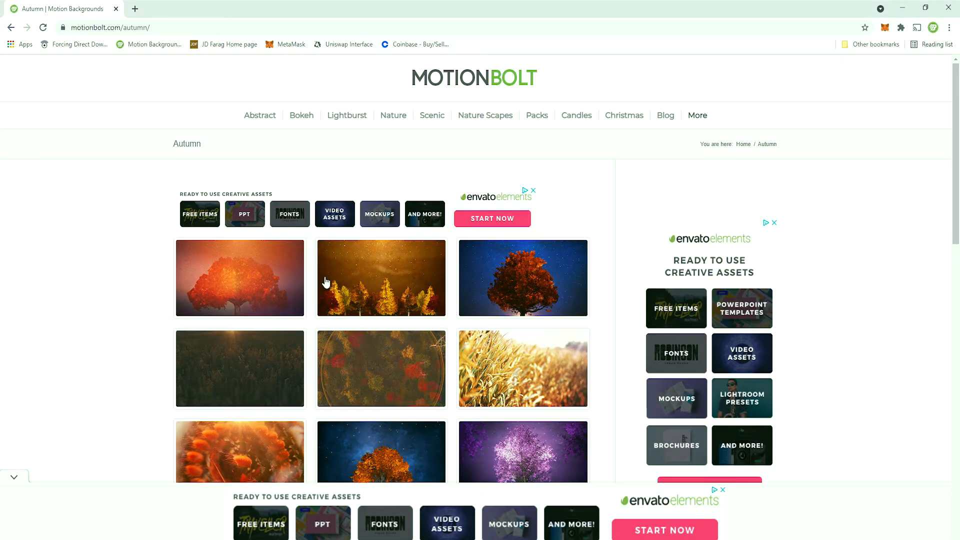
Open the Tree In Fall motion background from motionbolt.com's Autumn page and watch its video in full screen.
{"action": "left_click", "coordinate": [536, 290]}
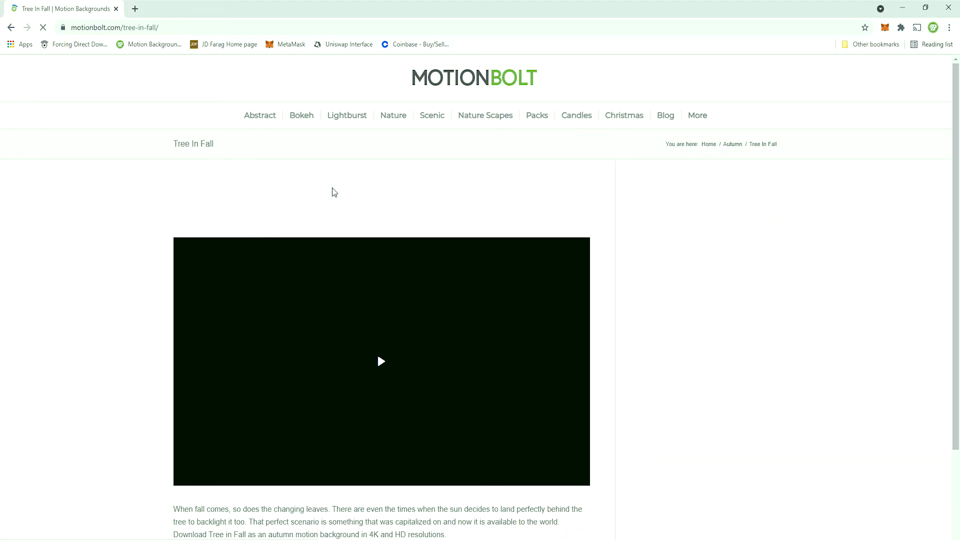
{"action": "left_click", "coordinate": [425, 366]}
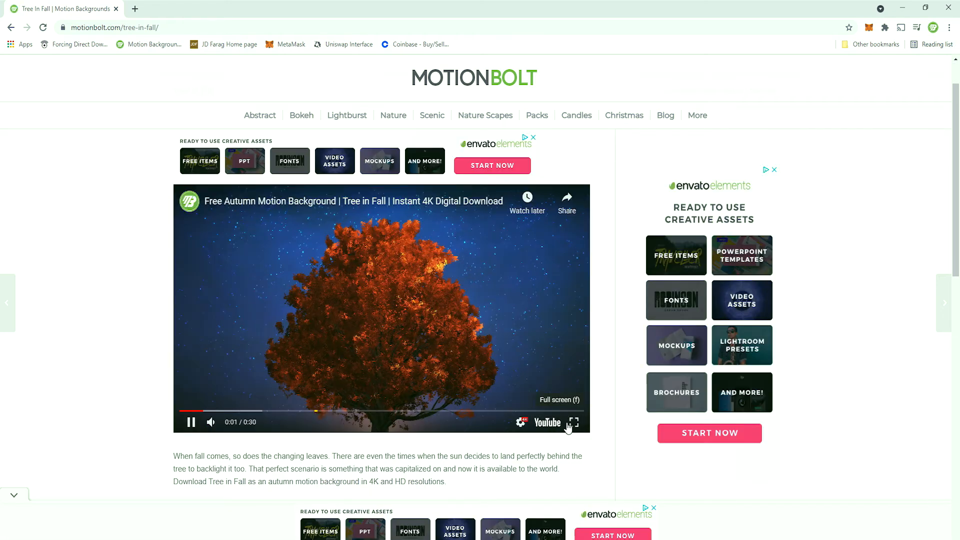
{"action": "left_click", "coordinate": [572, 423]}
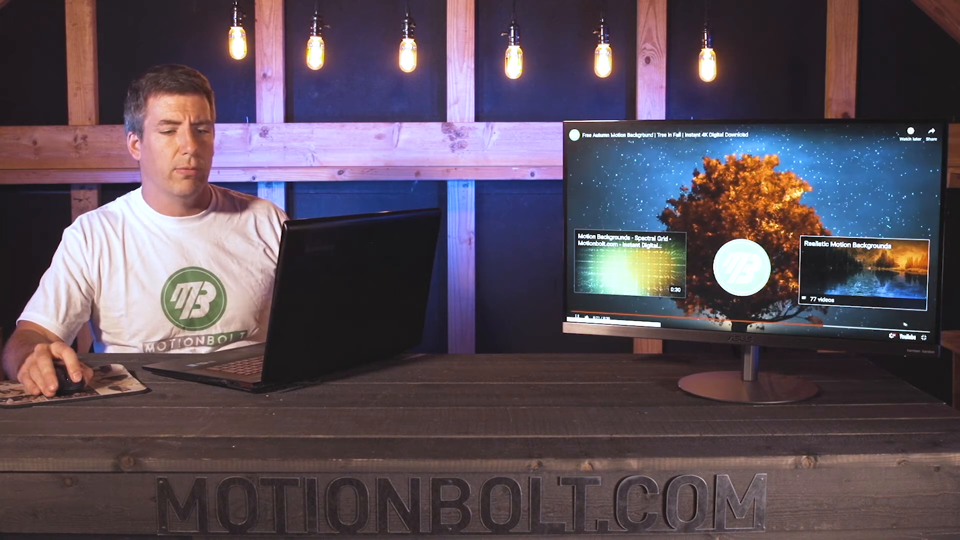
{"action": "left_click", "coordinate": [923, 338]}
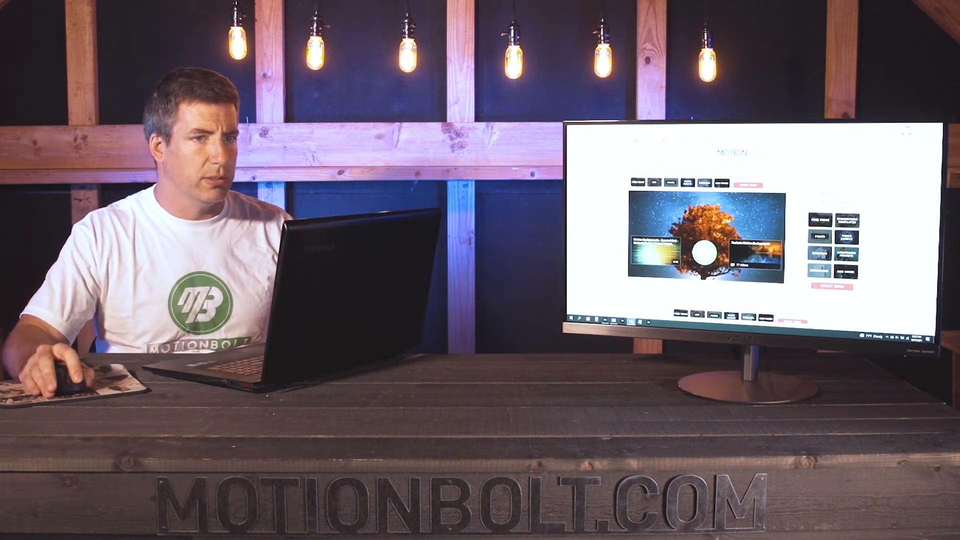
Switch back to After Effects and apply the Turbulent Displace effect to the OrangeTree_1.png layer.
{"action": "key", "text": "alt+Tab"}
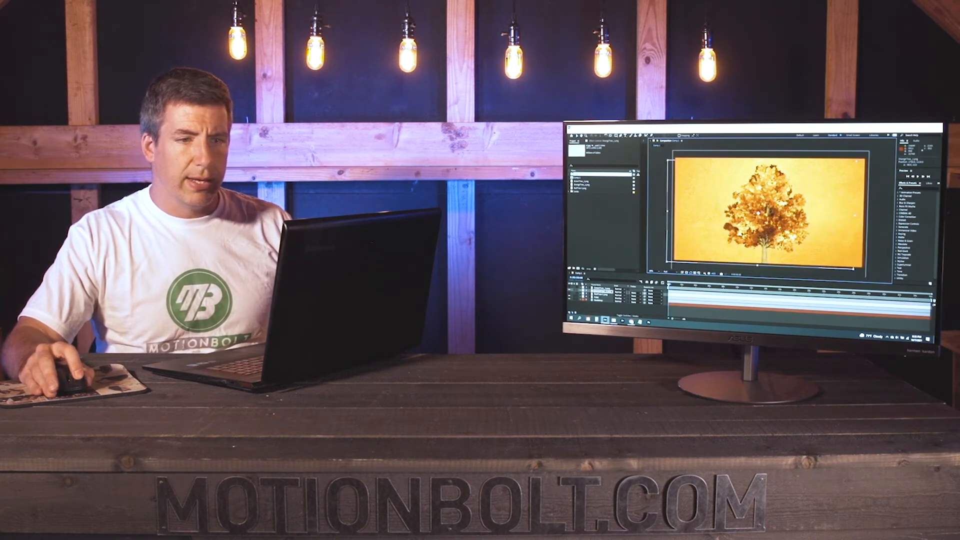
{"action": "type", "text": "turb"}
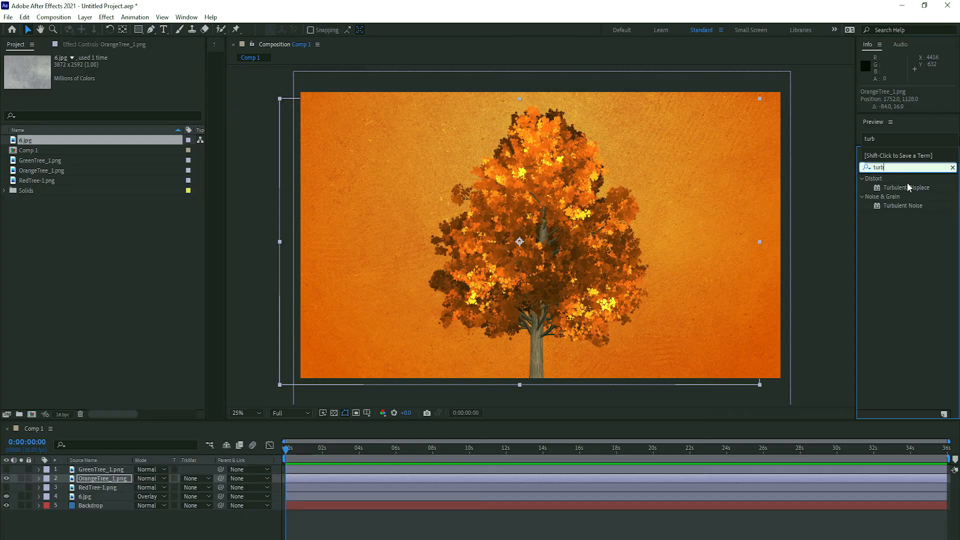
{"action": "left_click_drag", "start_coordinate": [906, 187], "coordinate": [592, 203]}
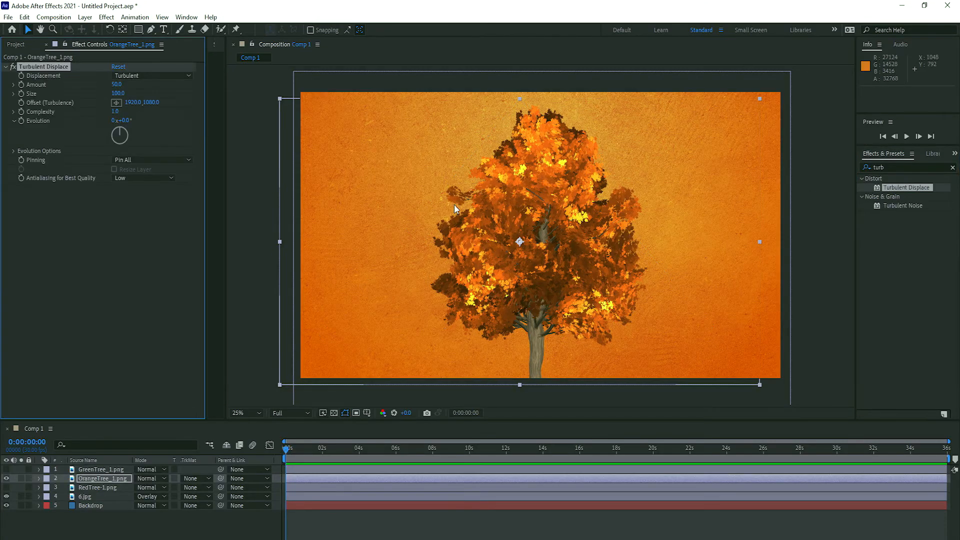
Set the composition preview resolution to Quarter and inspect the displaced leaves up close.
{"action": "left_click", "coordinate": [305, 413]}
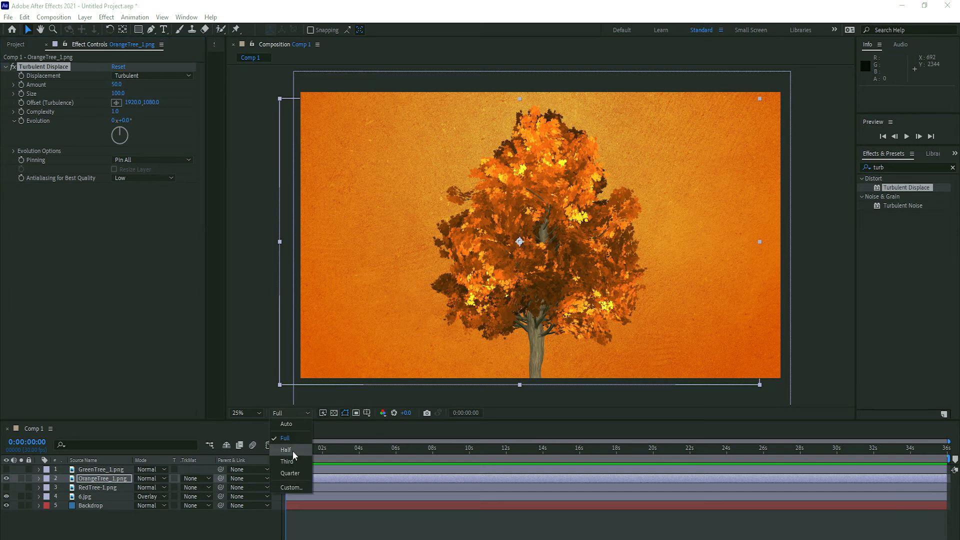
{"action": "left_click", "coordinate": [293, 473]}
{"action": "key", "text": "period"}
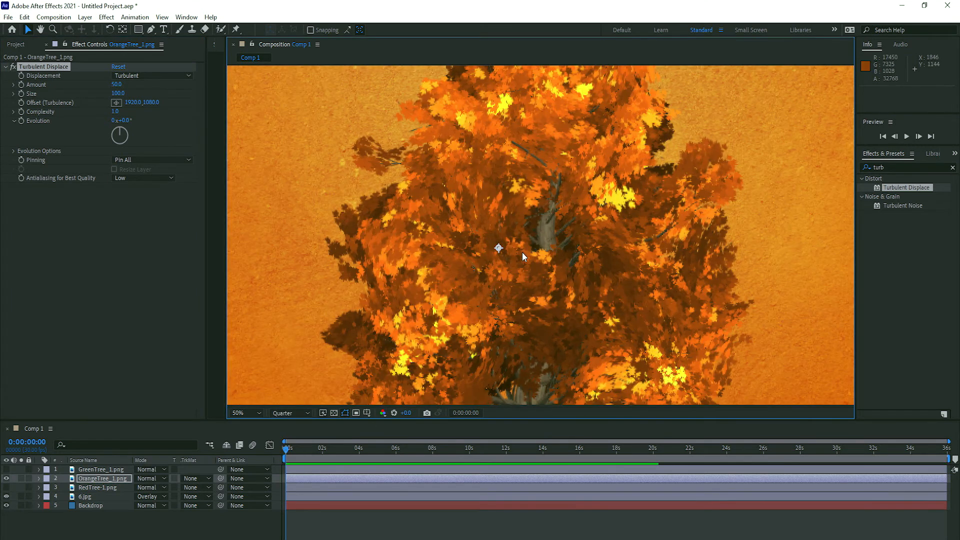
{"action": "key", "text": "comma"}
Keyframe Turbulent Displace's Evolution from 0 at the composition's start to 5 revolutions at 0:00:35:29.
{"action": "left_click", "coordinate": [350, 458]}
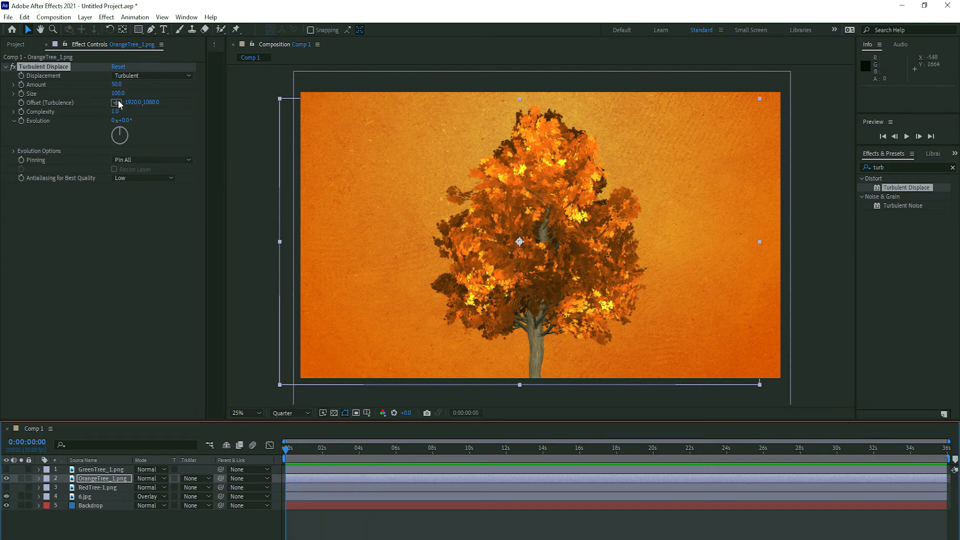
{"action": "left_click", "coordinate": [23, 126]}
{"action": "left_click", "coordinate": [946, 450]}
{"action": "left_click", "coordinate": [114, 122]}
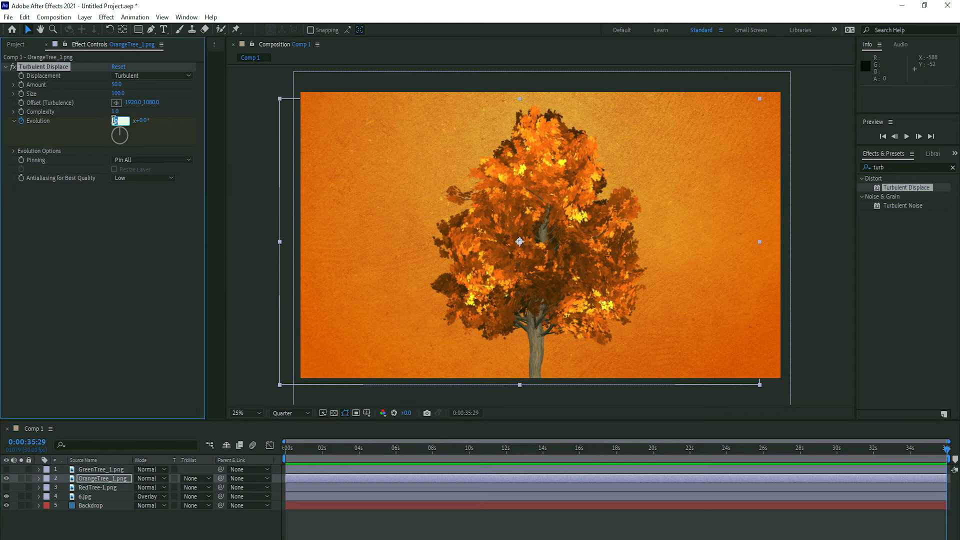
{"action": "key", "text": "Return"}
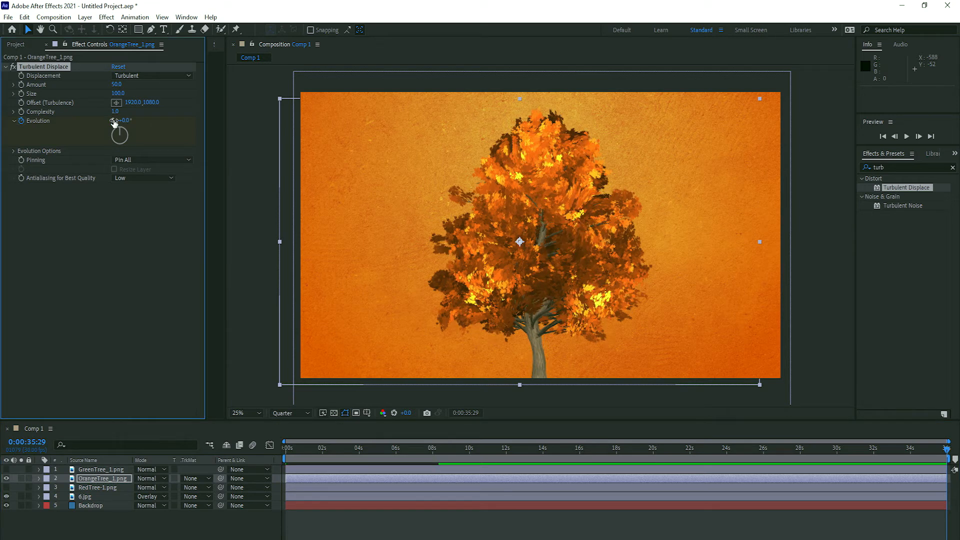
At 0:00:08:00, set Turbulent Displace's Size to 50 and Amount to 25 on the OrangeTree_1.png layer.
{"action": "left_click_drag", "start_coordinate": [292, 457], "coordinate": [435, 442]}
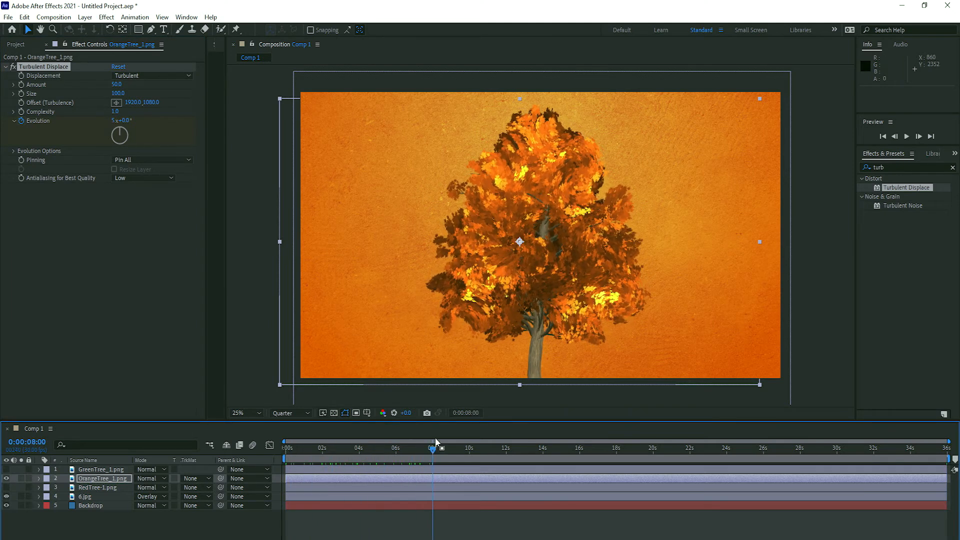
{"action": "left_click", "coordinate": [117, 93]}
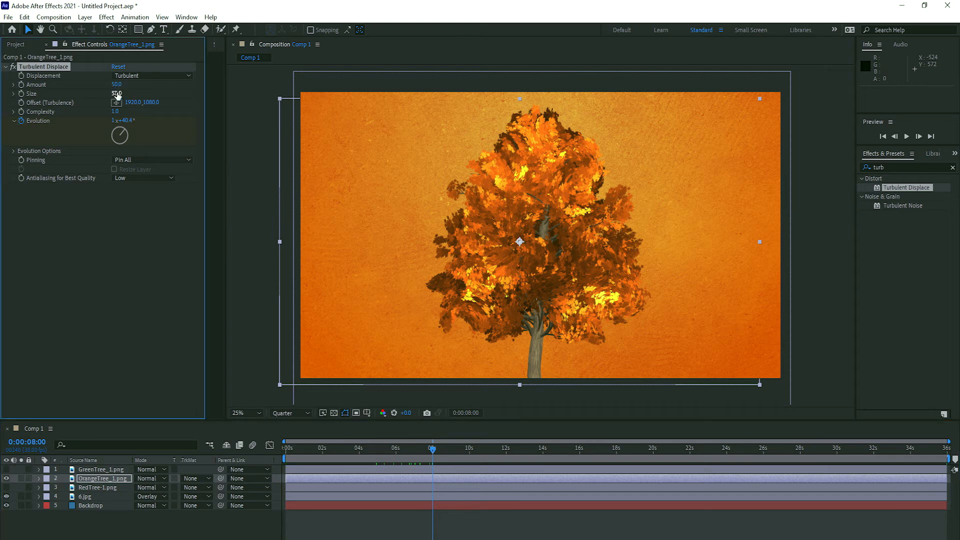
{"action": "left_click", "coordinate": [118, 84]}
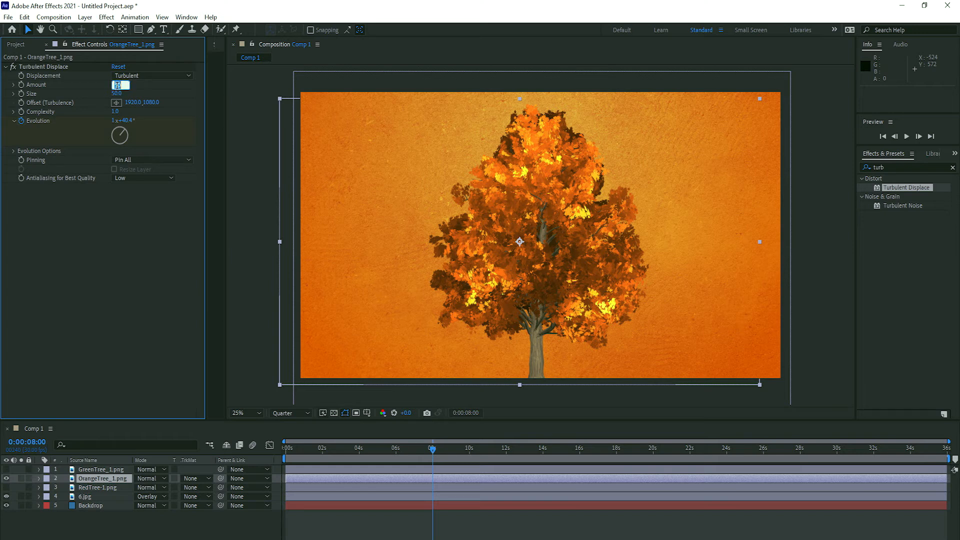
{"action": "key", "text": "Return"}
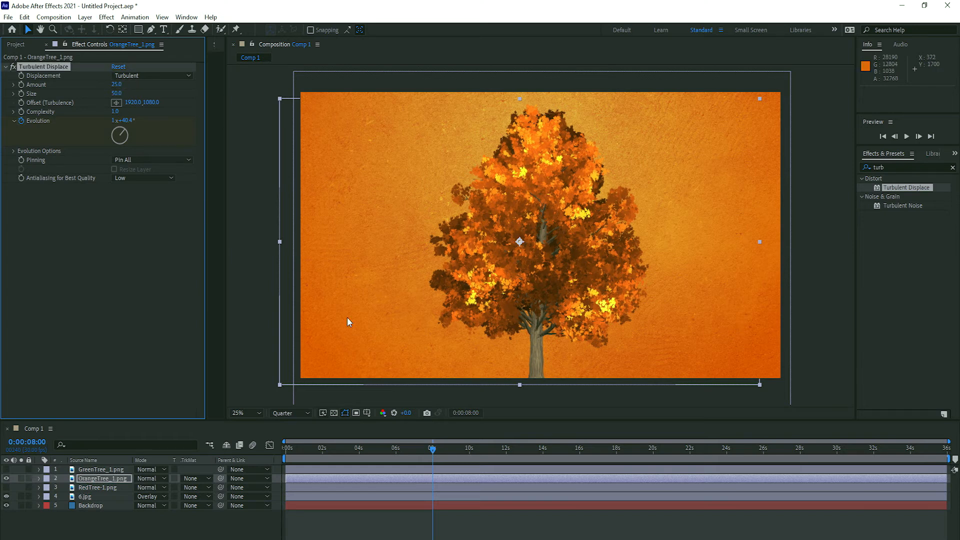
Play the composition from its start and inspect the leaf and trunk motion up close.
{"action": "left_click_drag", "start_coordinate": [303, 461], "coordinate": [273, 458]}
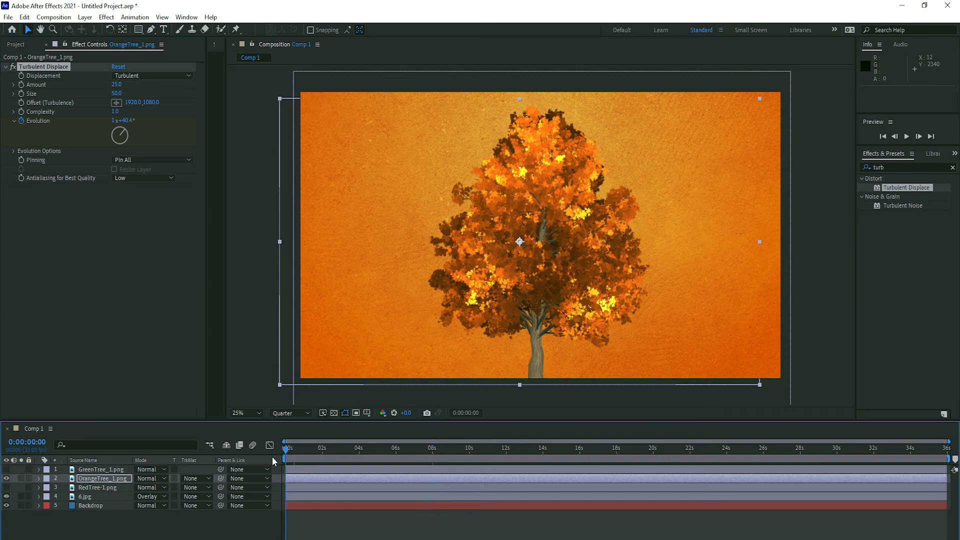
{"action": "key", "text": "space"}
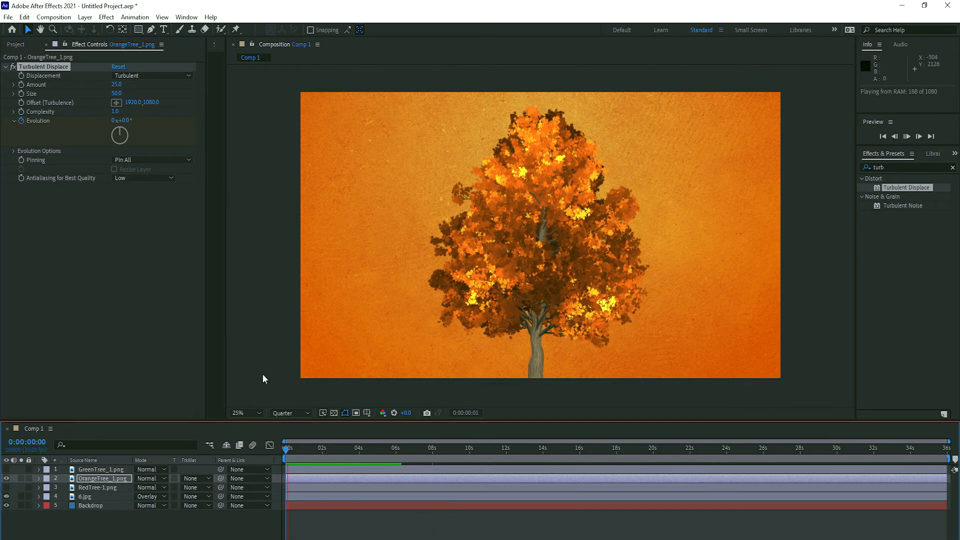
{"action": "scroll", "coordinate": [562, 245], "scroll_direction": "up", "scroll_amount": 2}
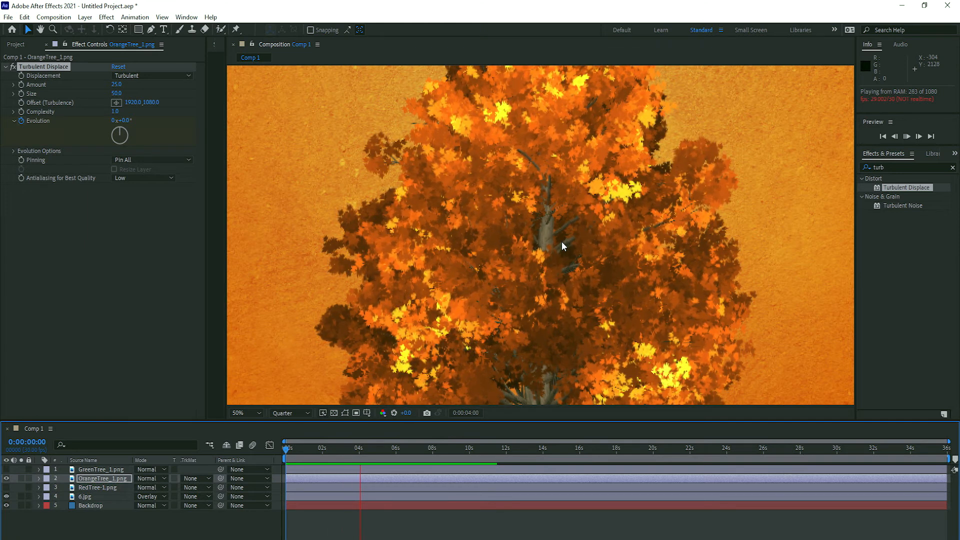
{"action": "scroll", "coordinate": [562, 241], "scroll_direction": "down", "scroll_amount": 2}
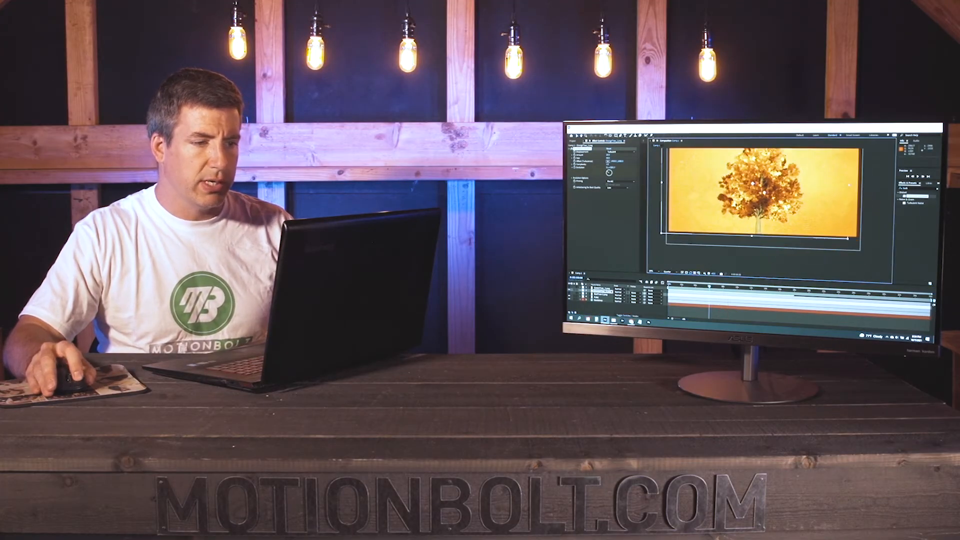
{"action": "scroll", "coordinate": [770, 205], "scroll_direction": "up", "scroll_amount": 2}
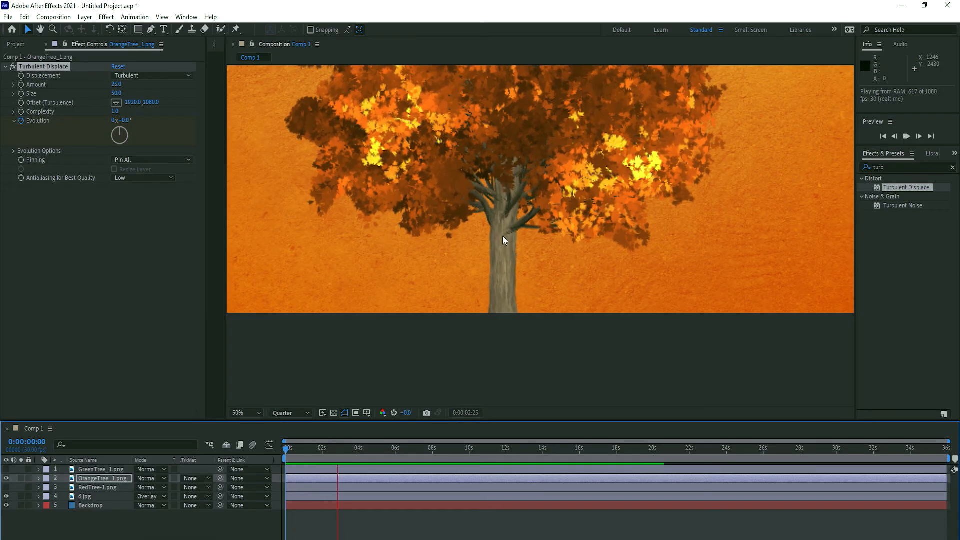
{"action": "scroll", "coordinate": [506, 222], "scroll_direction": "down", "scroll_amount": 2}
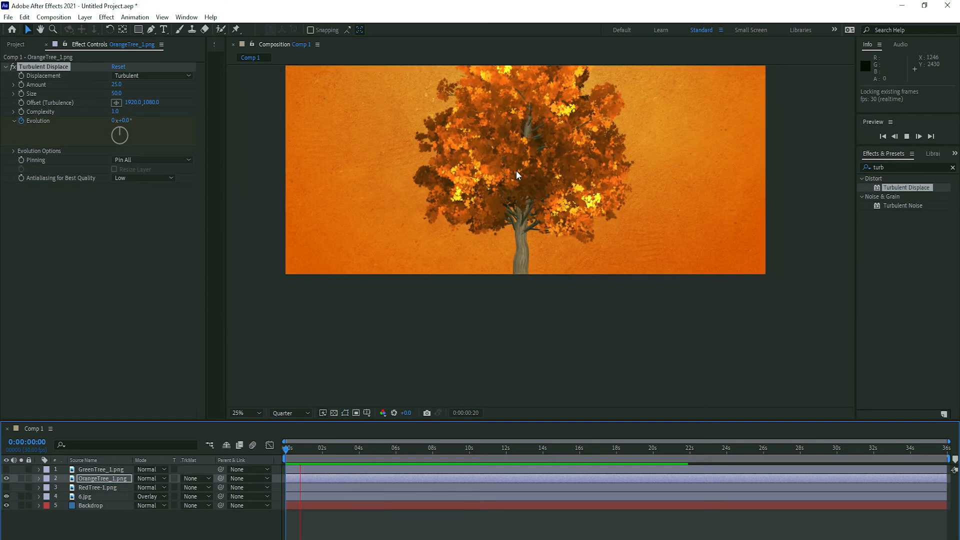
{"action": "key", "text": "h"}
{"action": "left_click_drag", "start_coordinate": [502, 234], "coordinate": [499, 238]}
{"action": "key", "text": "v"}
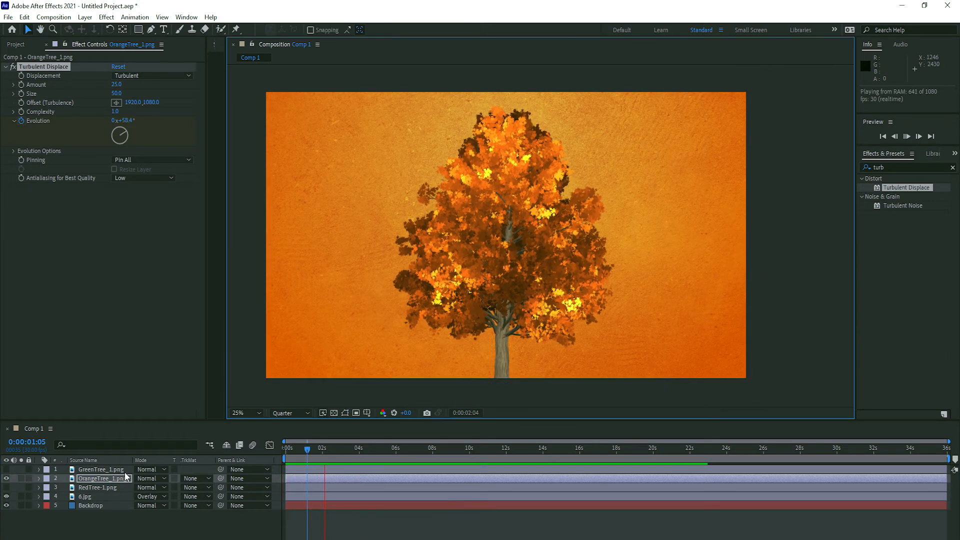
Duplicate the OrangeTree_1.png layer and rename the copy Orange Trunk.
{"action": "left_click", "coordinate": [110, 478]}
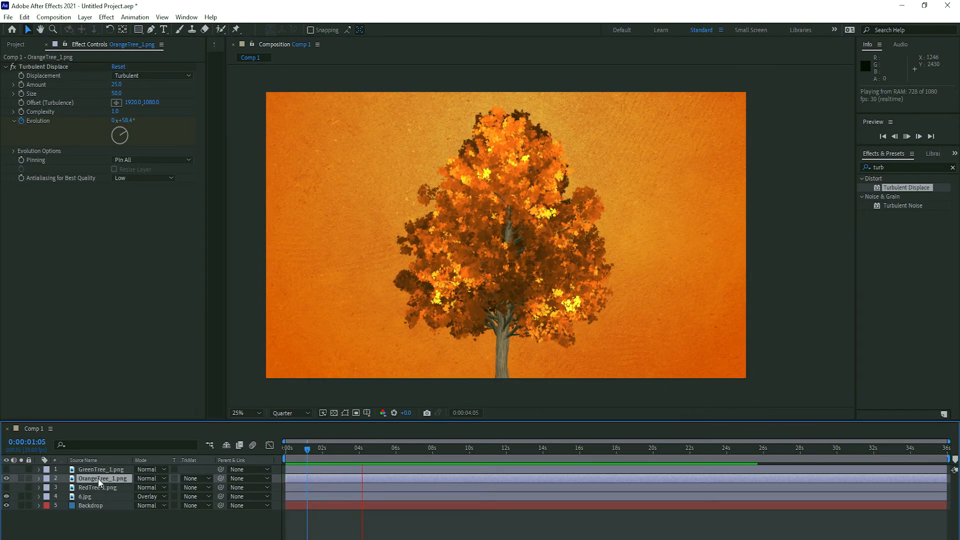
{"action": "key", "text": "ctrl+d"}
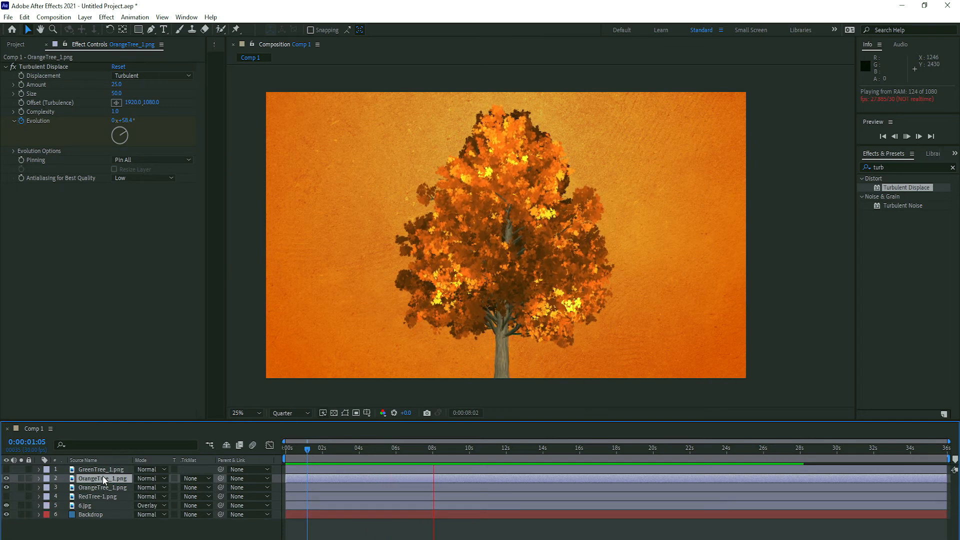
{"action": "key", "text": "Return"}
{"action": "type", "text": "Orange "}
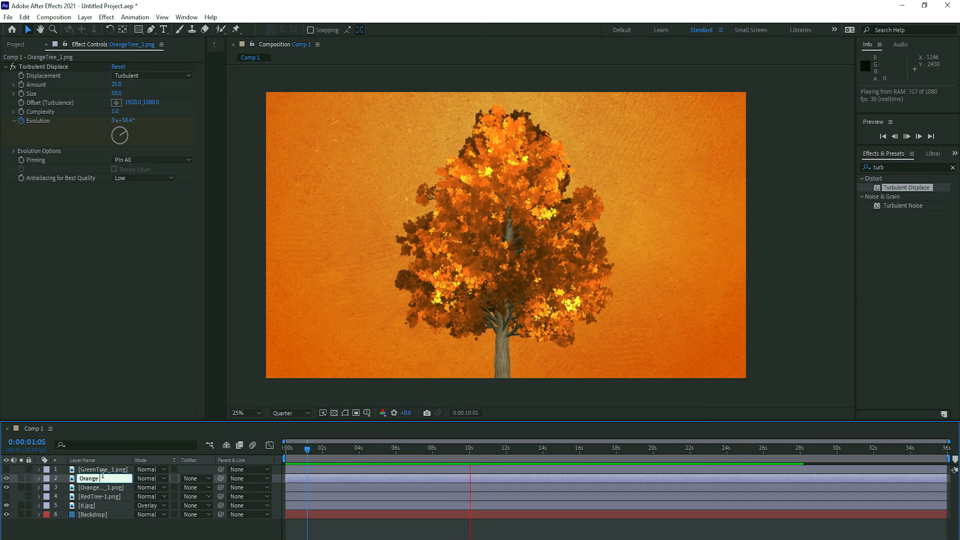
{"action": "type", "text": "Trunk"}
{"action": "key", "text": "Return"}
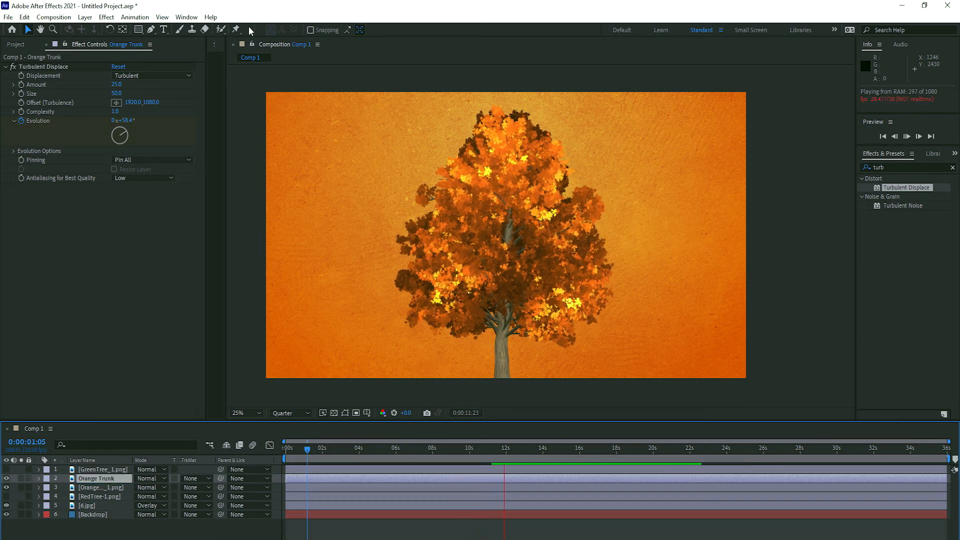
Remove Turbulent Displace from the Orange Trunk layer and draw a closed Pen mask around its trunk and lower branches.
{"action": "left_click", "coordinate": [50, 65]}
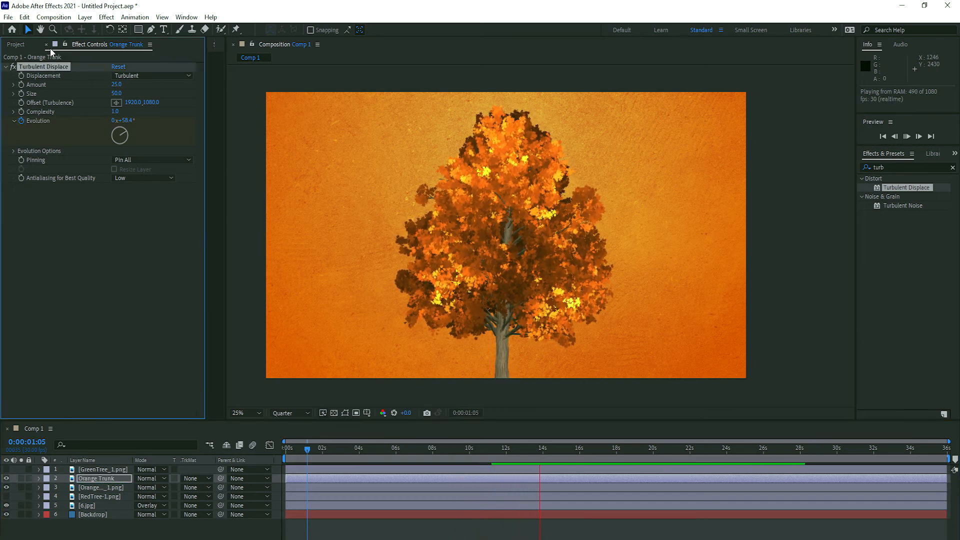
{"action": "key", "text": "Delete"}
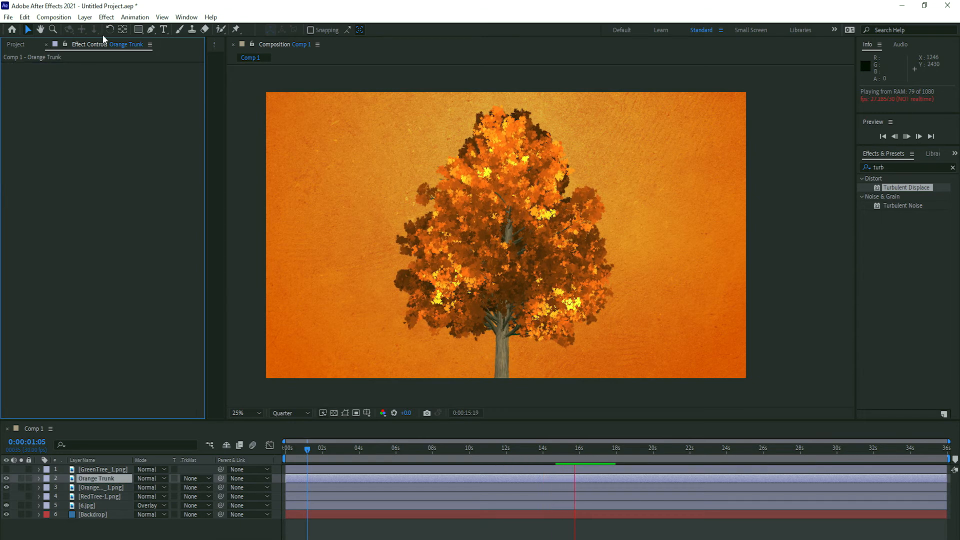
{"action": "left_click", "coordinate": [150, 30]}
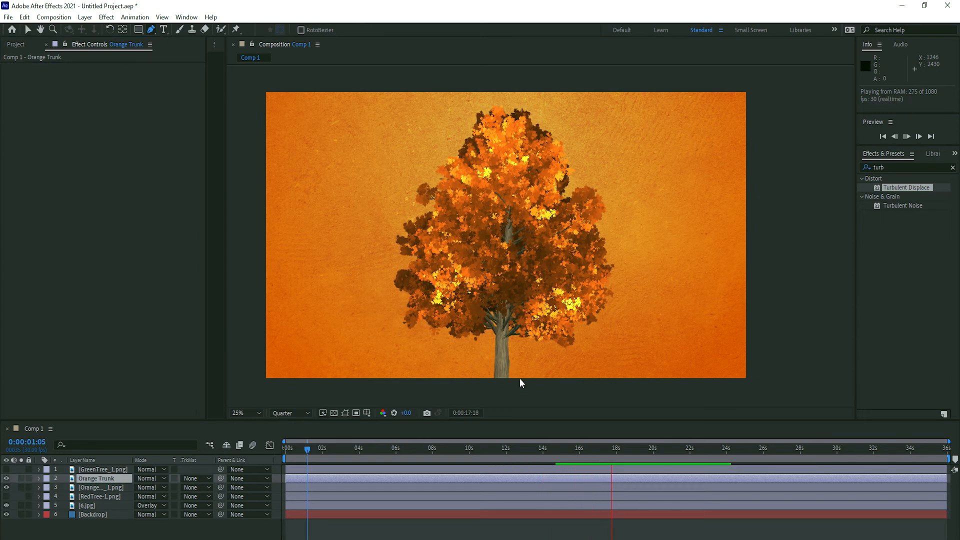
{"action": "left_click", "coordinate": [106, 479]}
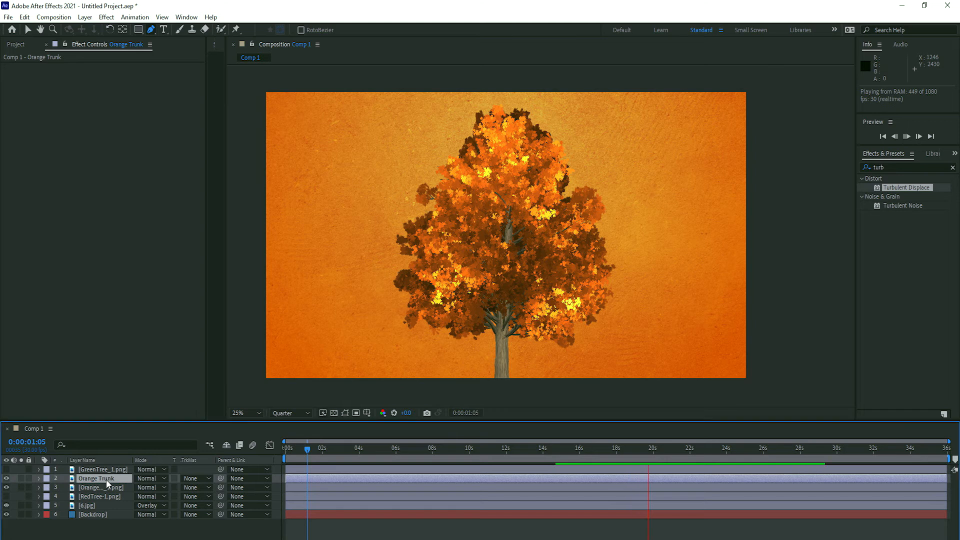
{"action": "left_click", "coordinate": [522, 379]}
{"action": "left_click", "coordinate": [522, 375]}
{"action": "left_click", "coordinate": [528, 333]}
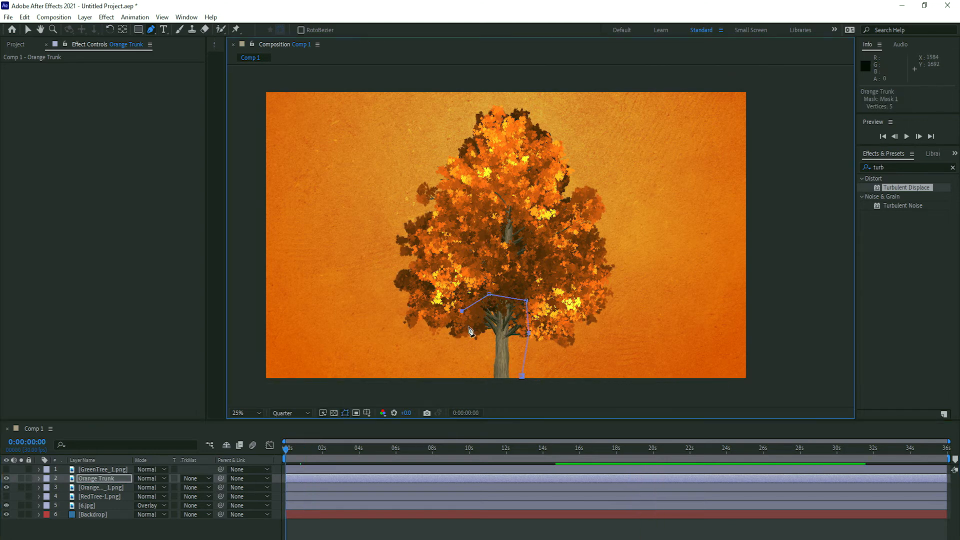
{"action": "left_click", "coordinate": [485, 370]}
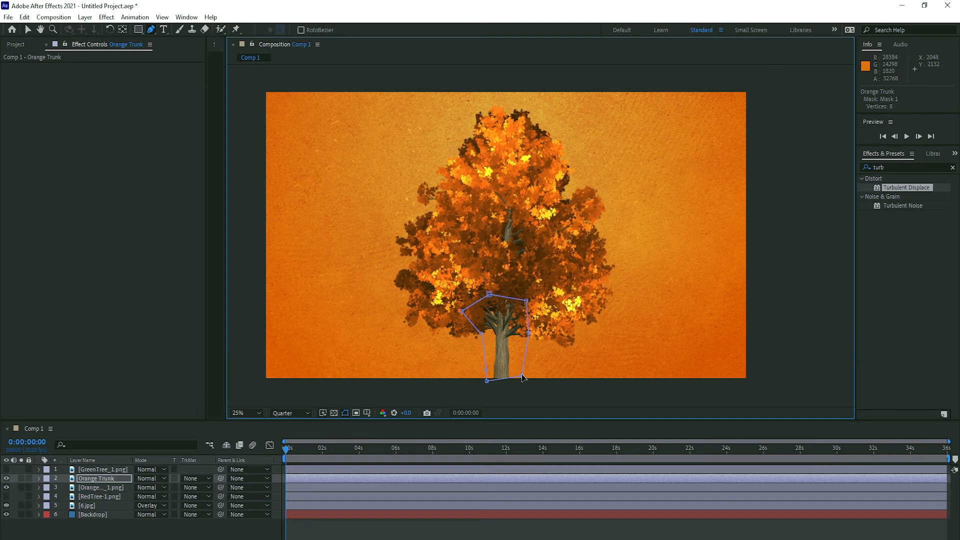
Set the Orange Trunk layer's Mask Feather to 27 pixels.
{"action": "key", "text": "period"}
{"action": "scroll", "coordinate": [517, 366], "scroll_direction": "down", "scroll_amount": 5}
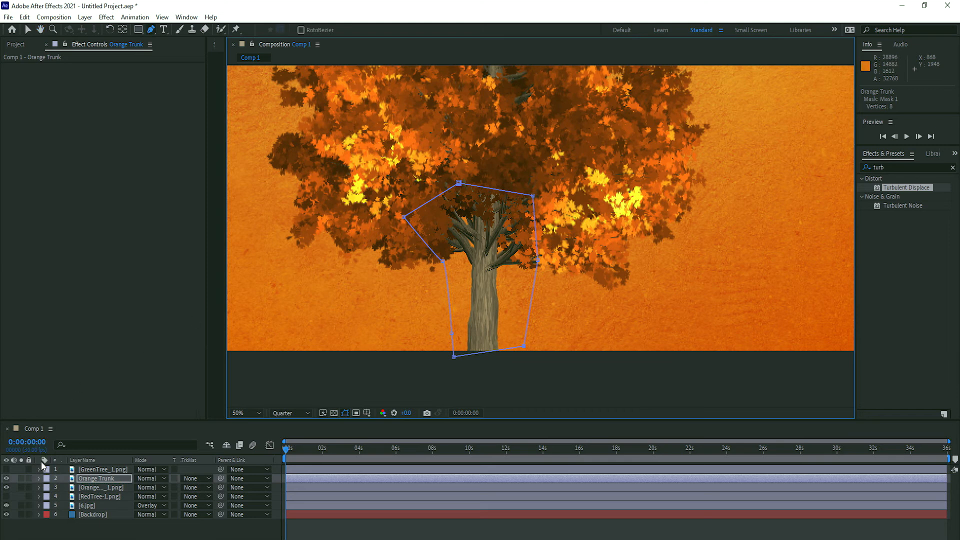
{"action": "left_click", "coordinate": [38, 478]}
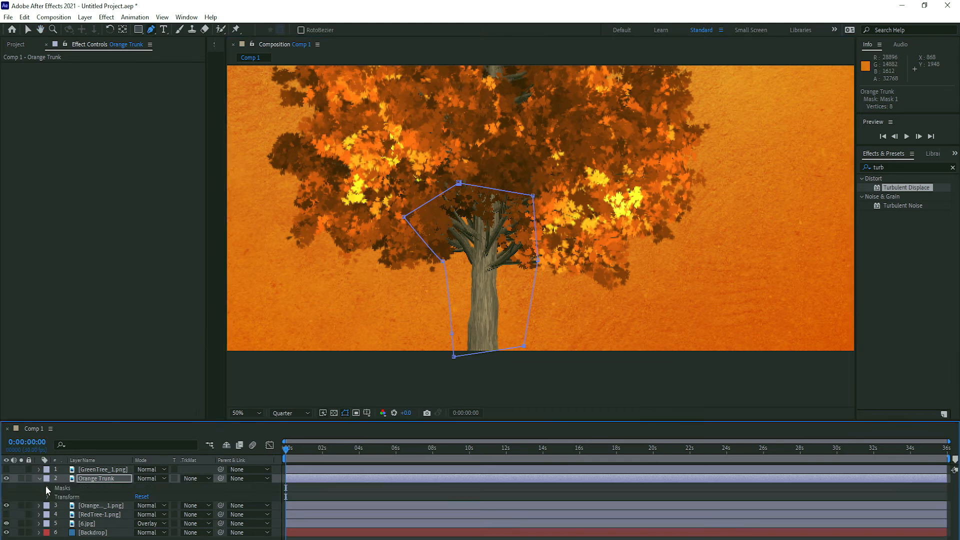
{"action": "left_click", "coordinate": [48, 488]}
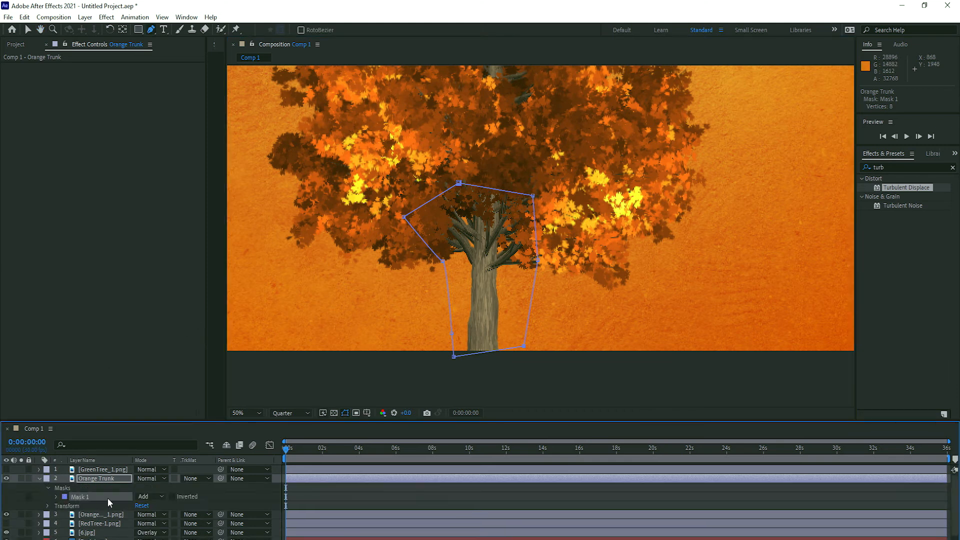
{"action": "left_click", "coordinate": [56, 496]}
{"action": "left_click_drag", "start_coordinate": [156, 515], "coordinate": [175, 513]}
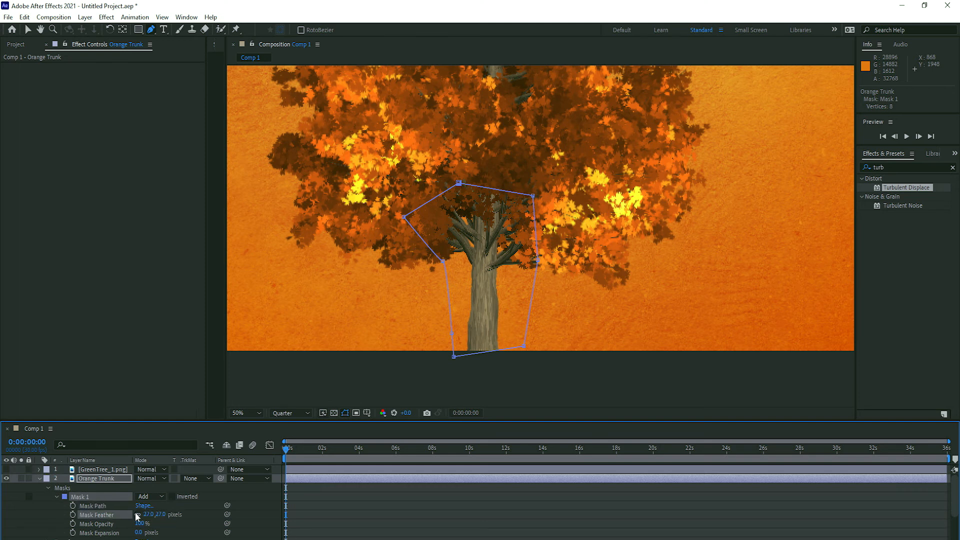
Scale the Orange Trunk layer to 107% and move it to position 1740, 1074 so it covers the trunk beneath.
{"action": "scroll", "coordinate": [116, 507], "scroll_direction": "down", "scroll_amount": 2}
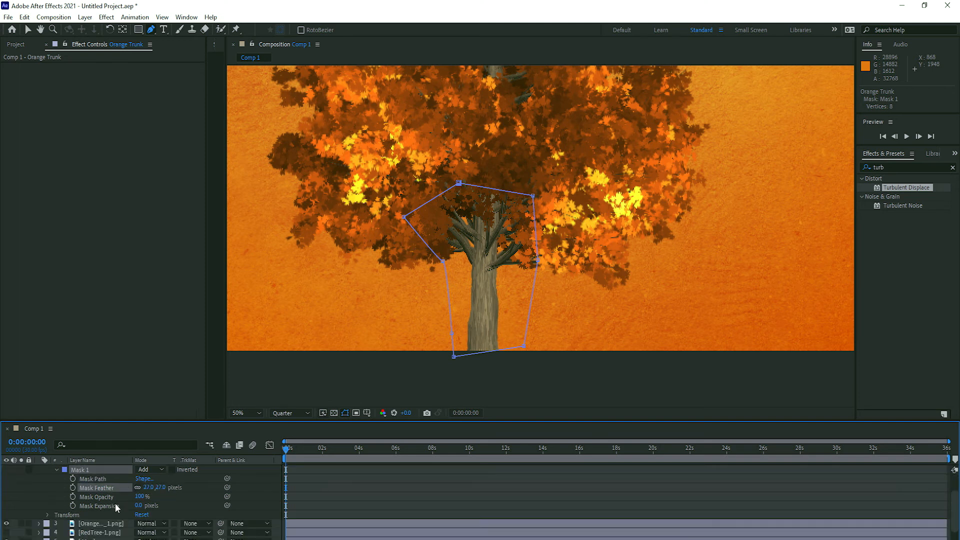
{"action": "left_click", "coordinate": [48, 515]}
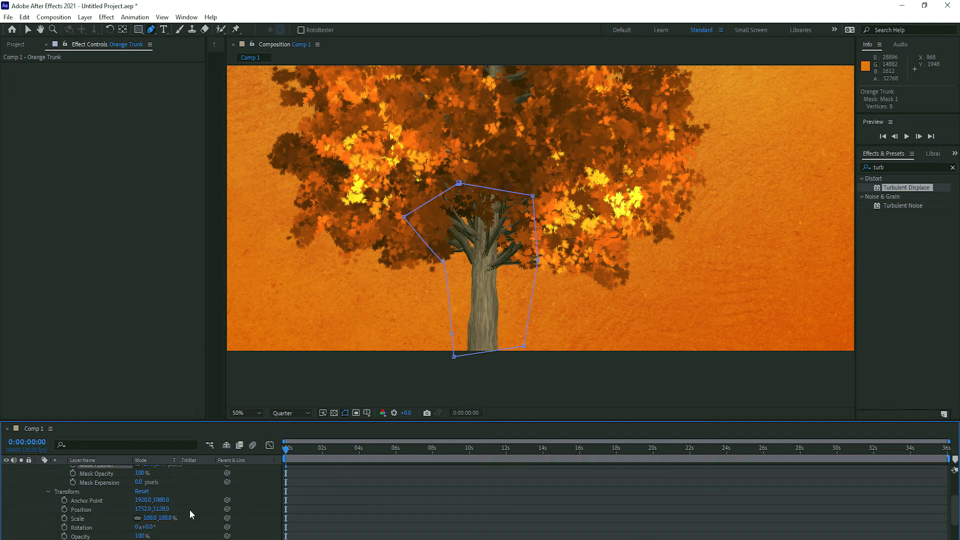
{"action": "scroll", "coordinate": [190, 509], "scroll_direction": "down", "scroll_amount": 2}
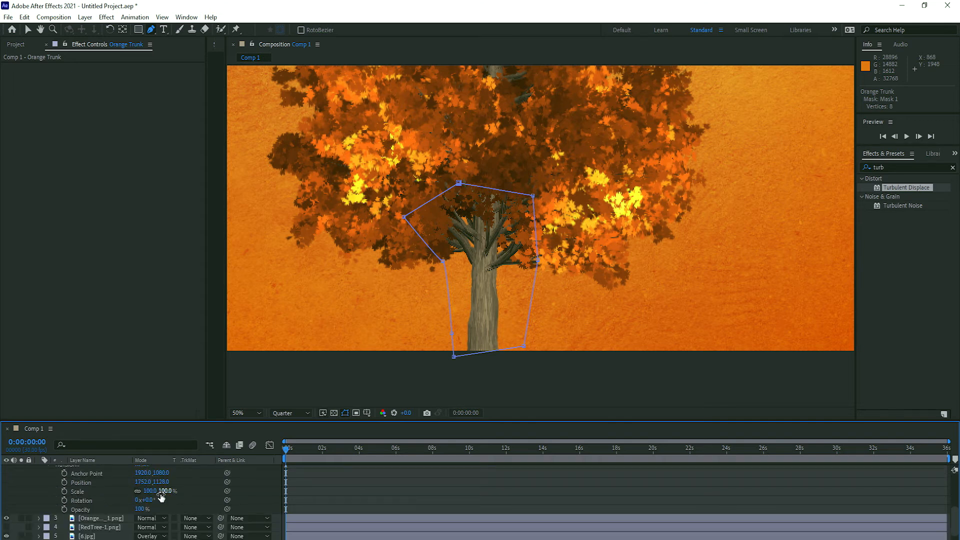
{"action": "left_click_drag", "start_coordinate": [165, 491], "coordinate": [171, 491]}
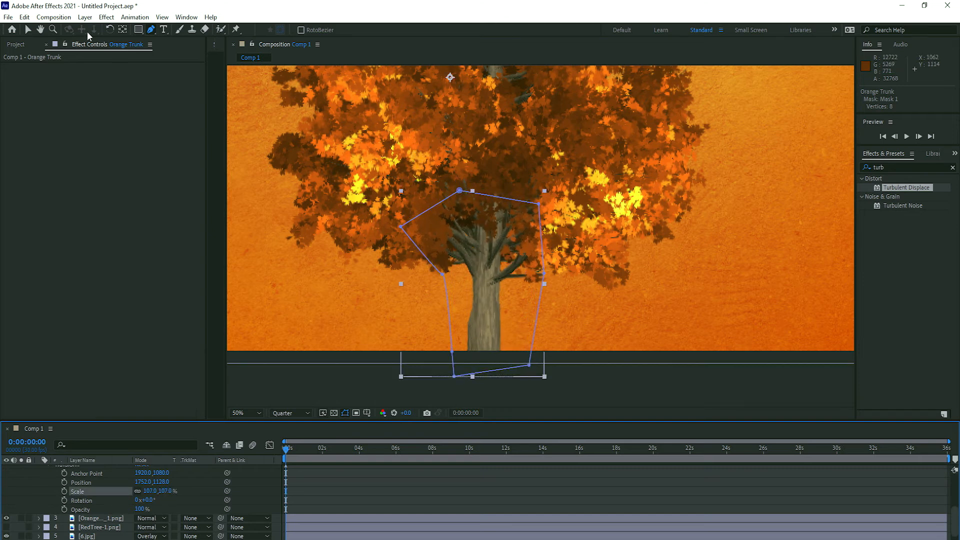
{"action": "left_click", "coordinate": [28, 30]}
{"action": "mouse_move", "coordinate": [481, 307]}
{"action": "left_mouse_down"}
{"action": "mouse_move", "coordinate": [482, 281]}
{"action": "mouse_move", "coordinate": [478, 294]}
{"action": "left_mouse_up"}
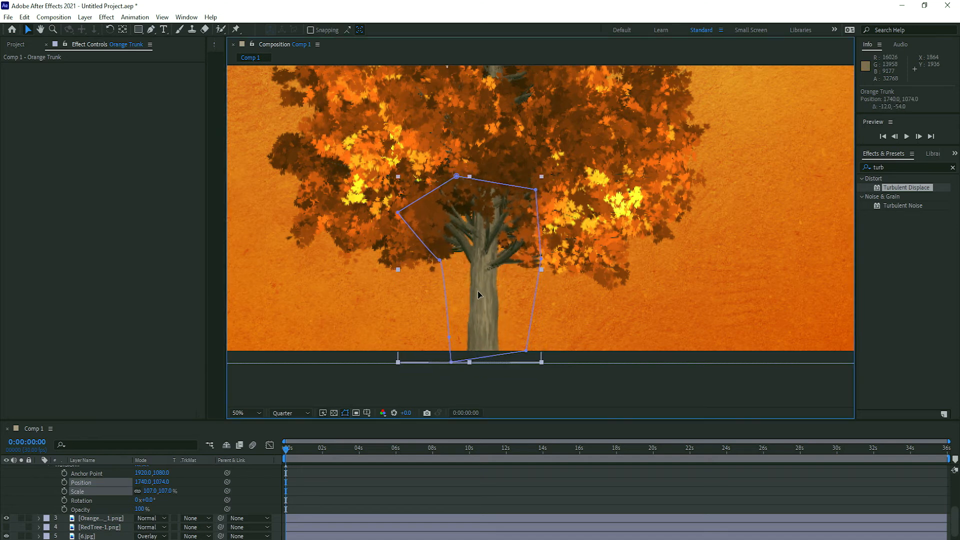
Play the composition to check the moving leaves around the masked trunk, and return to the After Effects window.
{"action": "scroll", "coordinate": [479, 290], "scroll_direction": "down", "scroll_amount": 2}
{"action": "left_click", "coordinate": [616, 179]}
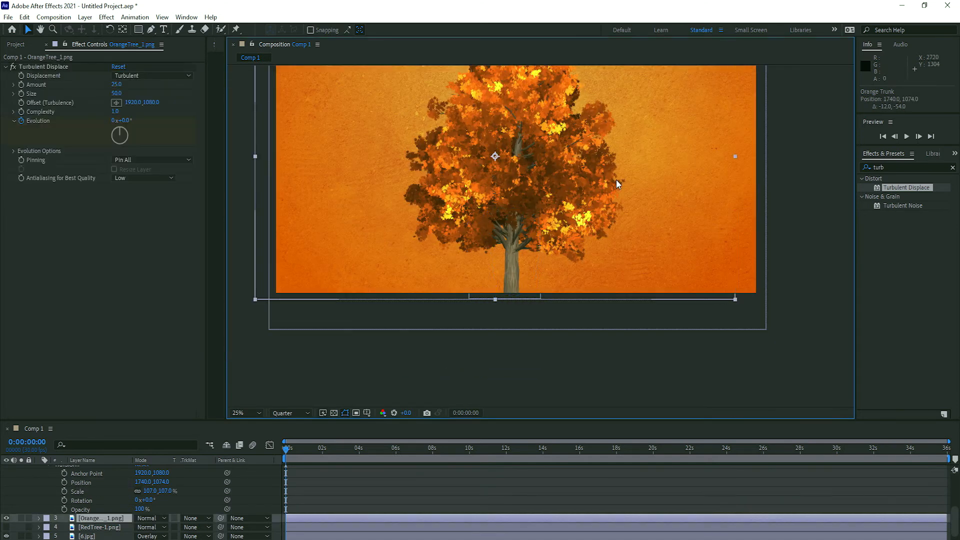
{"action": "key", "text": "space"}
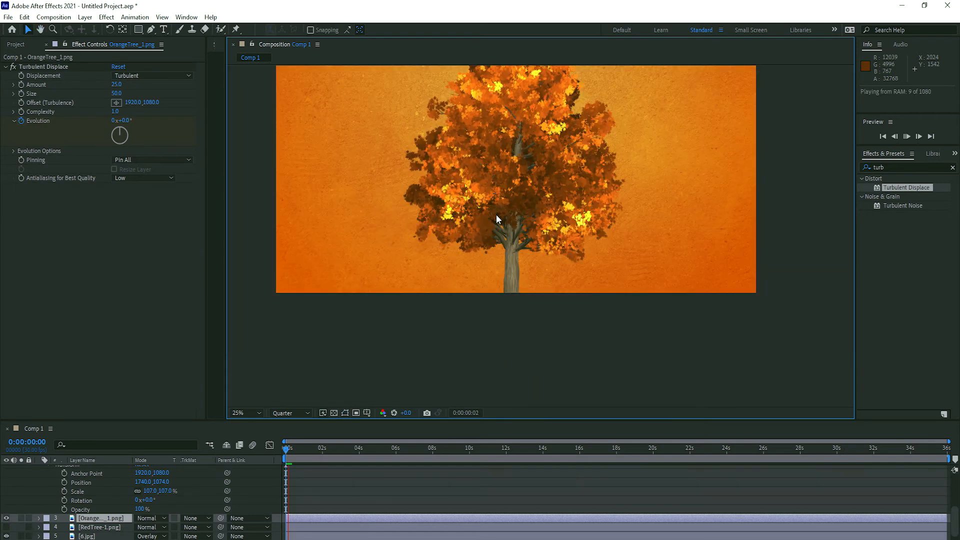
{"action": "left_click_drag", "start_coordinate": [516, 168], "coordinate": [533, 197]}
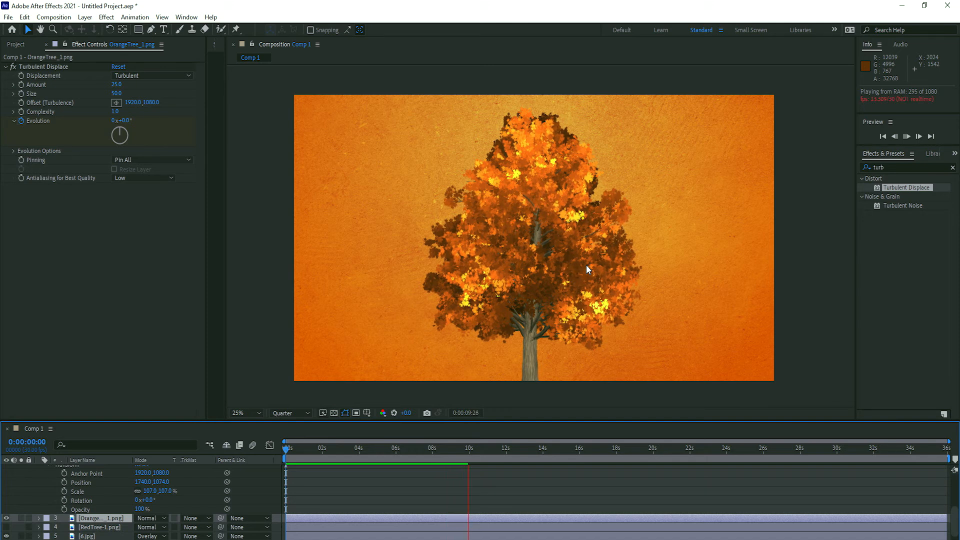
{"action": "left_click", "coordinate": [331, 449]}
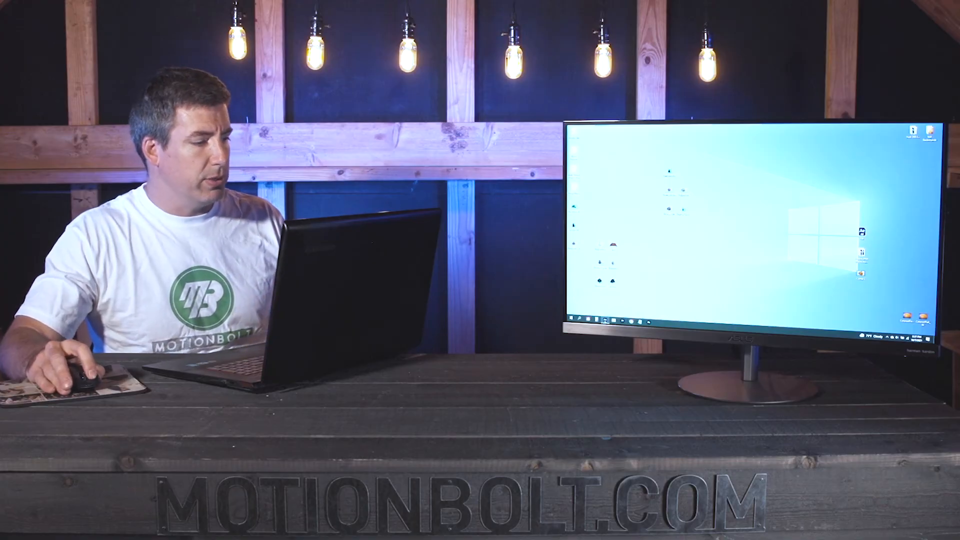
{"action": "left_click", "coordinate": [605, 320]}
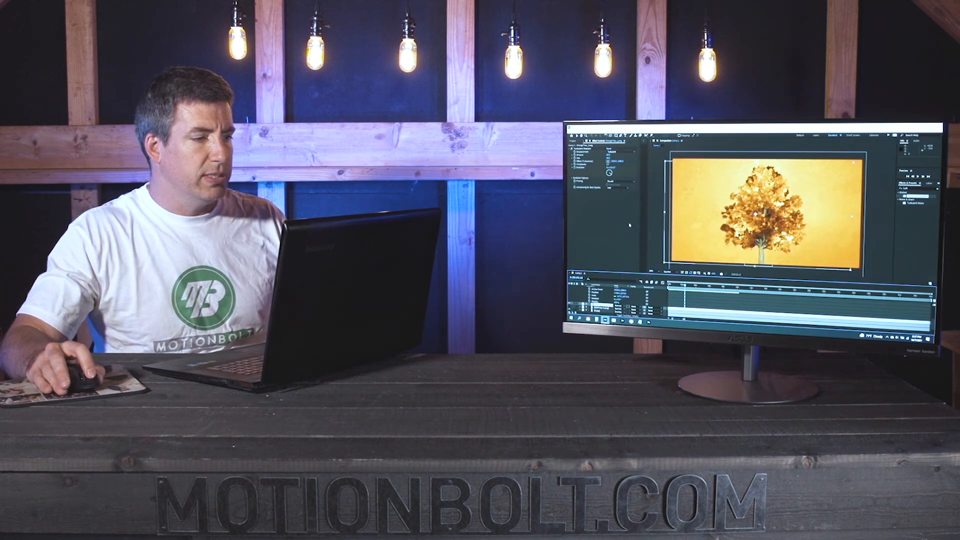
Examine the OrangeAsh.png layer's Turbulent Displace settings and the mask on the Trunk layer in Comp 1 of Fall.aep.
{"action": "left_click", "coordinate": [574, 141]}
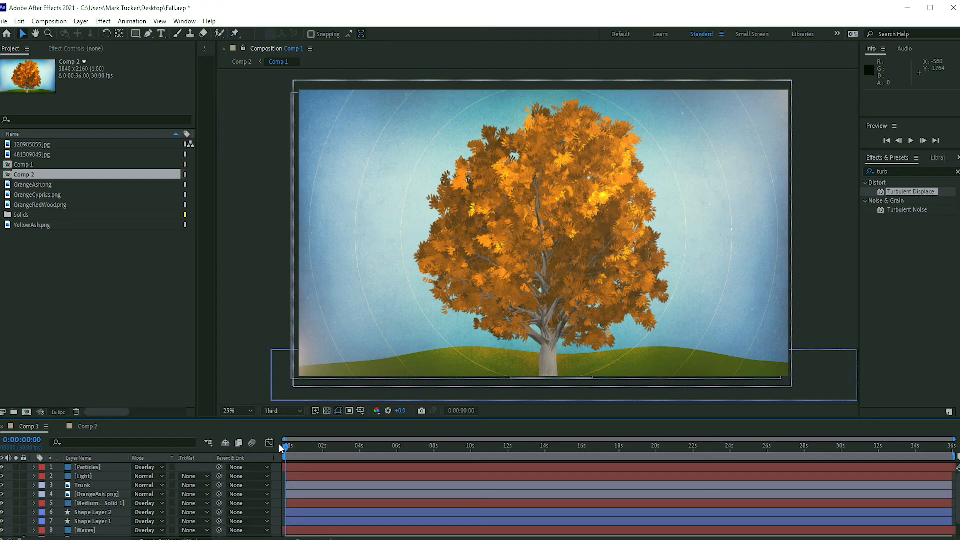
{"action": "scroll", "coordinate": [566, 214], "scroll_direction": "up", "scroll_amount": 2}
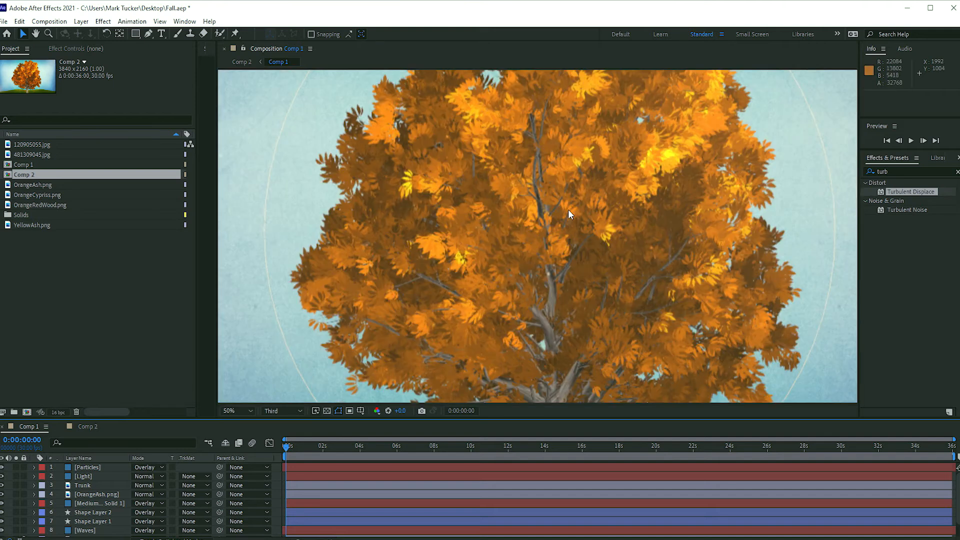
{"action": "left_click", "coordinate": [66, 46]}
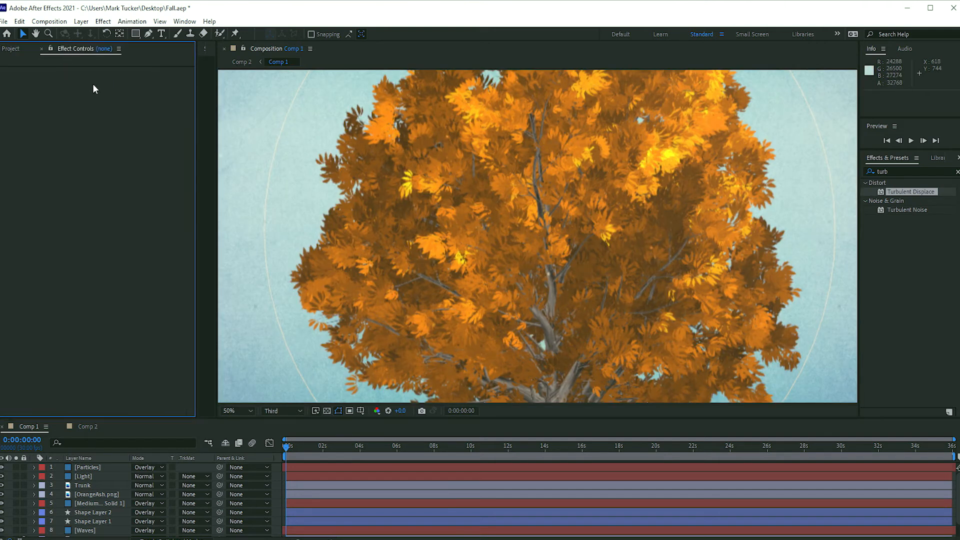
{"action": "left_click", "coordinate": [83, 492]}
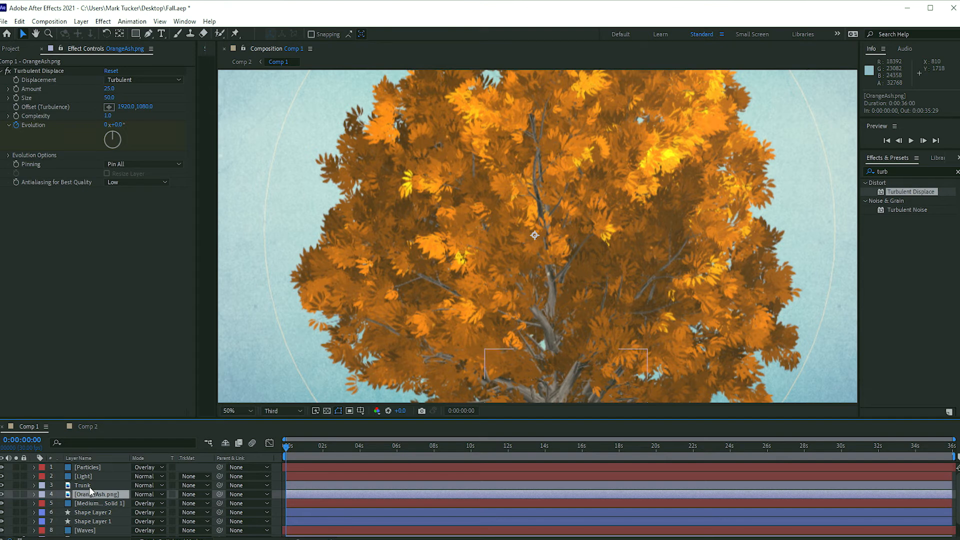
{"action": "left_click", "coordinate": [89, 486]}
{"action": "key", "text": "h"}
{"action": "left_click_drag", "start_coordinate": [571, 310], "coordinate": [561, 262]}
{"action": "scroll", "coordinate": [565, 234], "scroll_direction": "down", "scroll_amount": 2}
{"action": "key", "text": "v"}
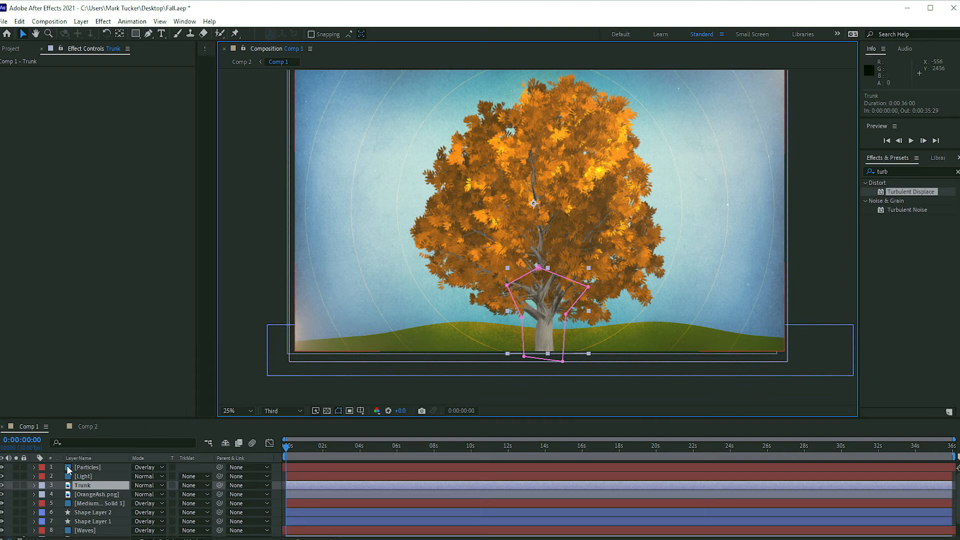
Inspect Shape Layer 1 by toggling its Fill effect off and on and expanding its ellipse contents.
{"action": "left_click", "coordinate": [88, 512]}
{"action": "left_click", "coordinate": [56, 521]}
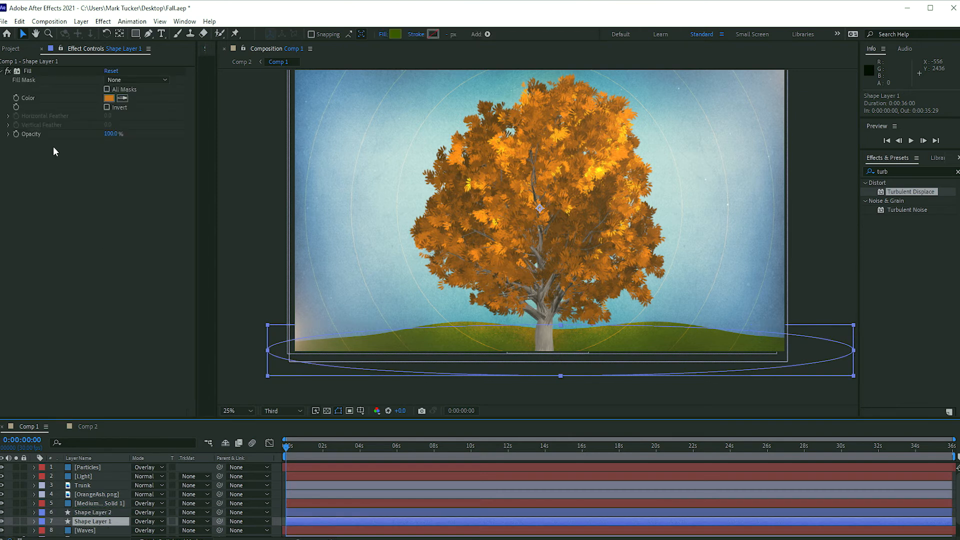
{"action": "left_click", "coordinate": [8, 72]}
{"action": "left_click", "coordinate": [8, 72]}
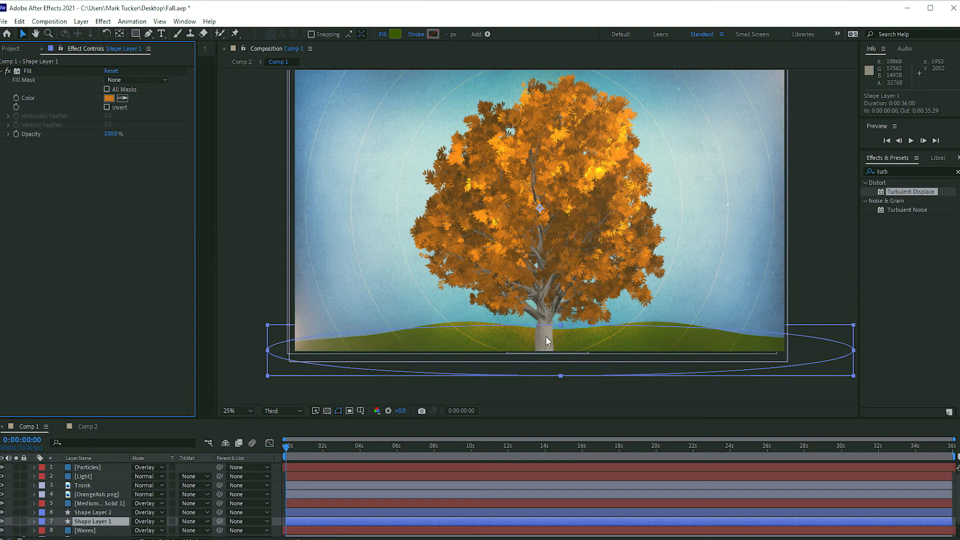
{"action": "left_click", "coordinate": [33, 521]}
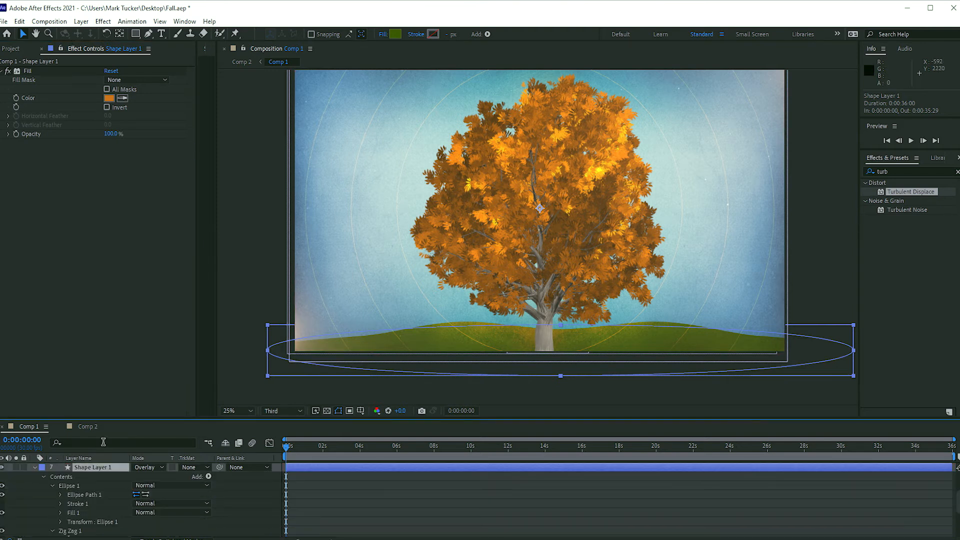
Try removing Zig Zag 1 from Shape Layer 1 to compare the hill outline, and undo the removal.
{"action": "left_click", "coordinate": [209, 477]}
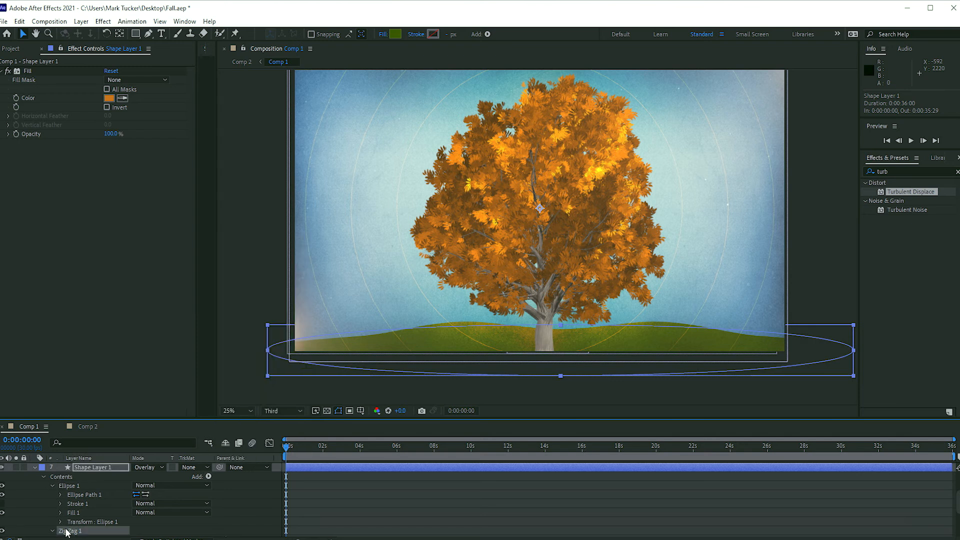
{"action": "key", "text": "Delete"}
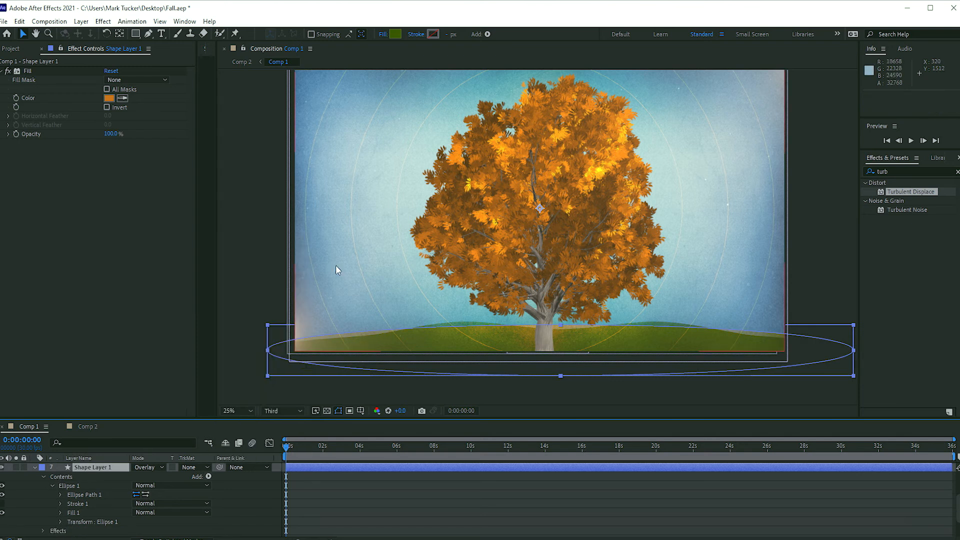
{"action": "key", "text": "ctrl+z"}
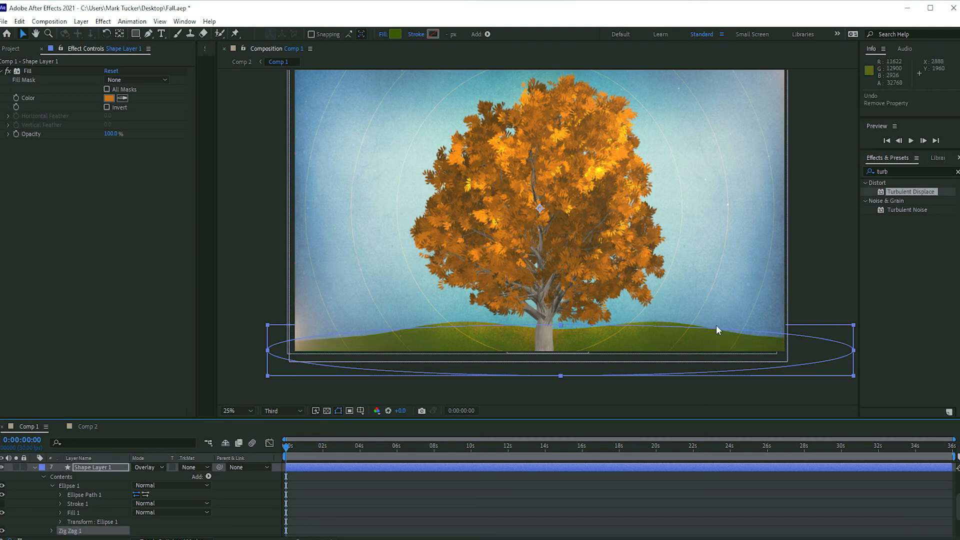
{"action": "left_click", "coordinate": [35, 468]}
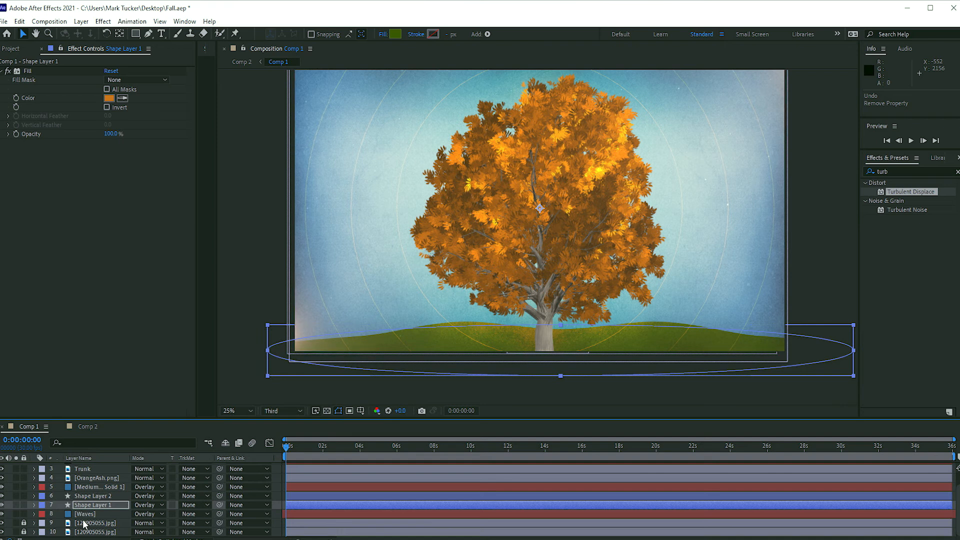
Examine the Particles layer's Trapcode Particular emitter settings in Comp 1.
{"action": "left_click", "coordinate": [51, 497]}
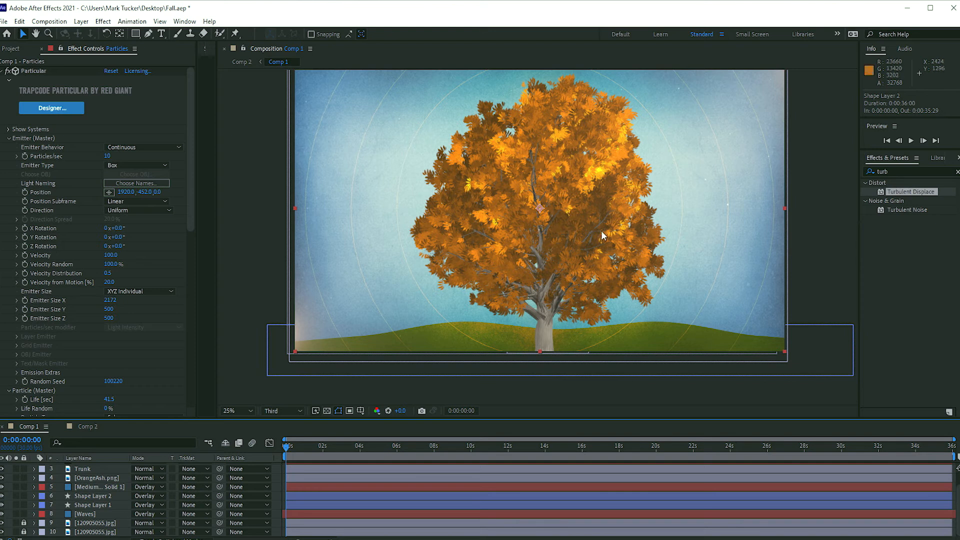
{"action": "key", "text": "period"}
{"action": "key", "text": "comma"}
Open Comp 2 and change its viewer's preview resolution.
{"action": "left_click", "coordinate": [88, 426]}
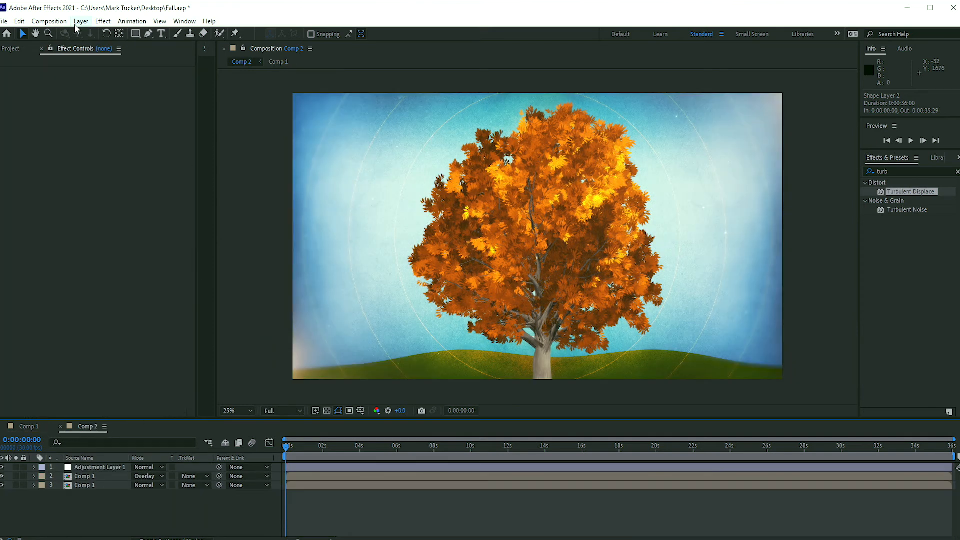
{"action": "left_click", "coordinate": [932, 9]}
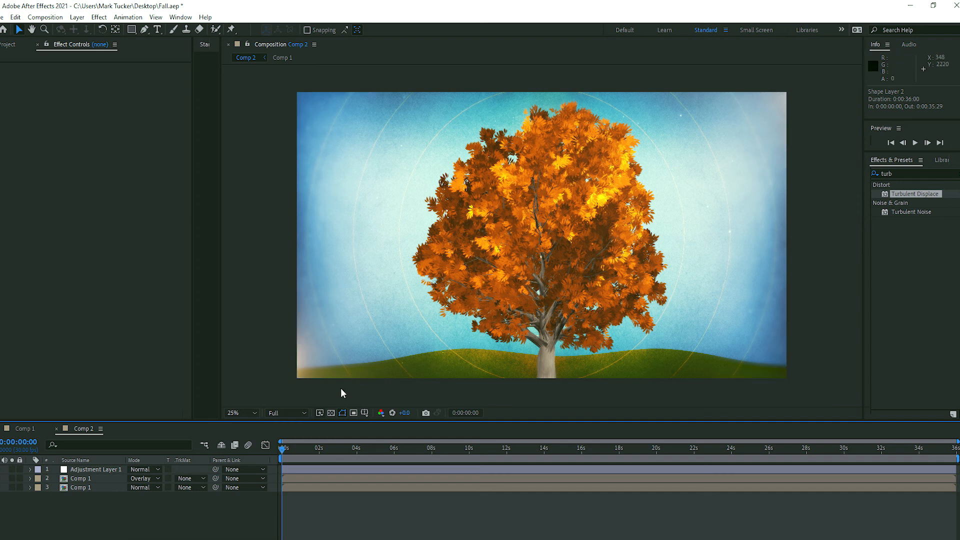
{"action": "left_click", "coordinate": [288, 413]}
{"action": "left_click", "coordinate": [287, 469]}
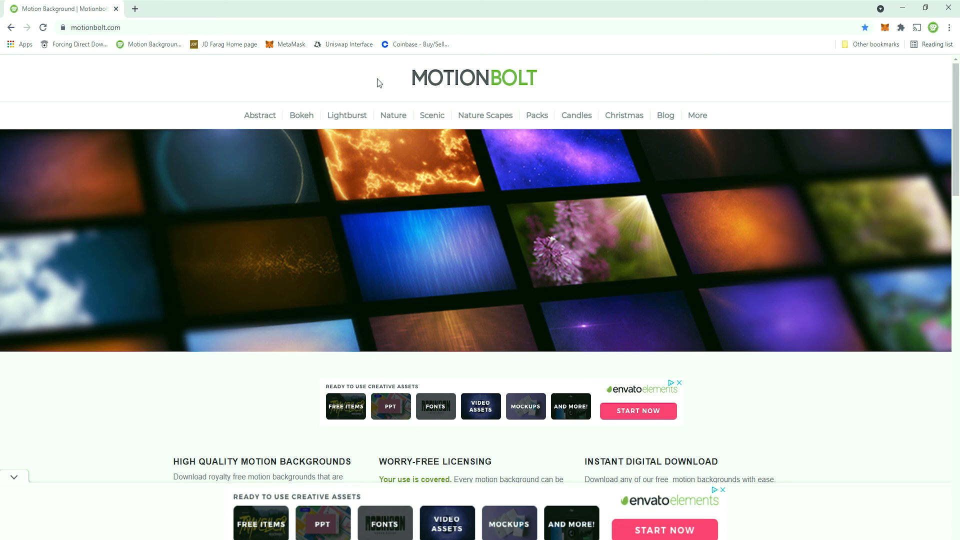
Browse the 4K & HD motion backgrounds on the motionbolt.com home page in the web browser.
{"action": "scroll", "coordinate": [477, 149], "scroll_direction": "down", "scroll_amount": 3}
{"action": "scroll", "coordinate": [476, 150], "scroll_direction": "down", "scroll_amount": 7}
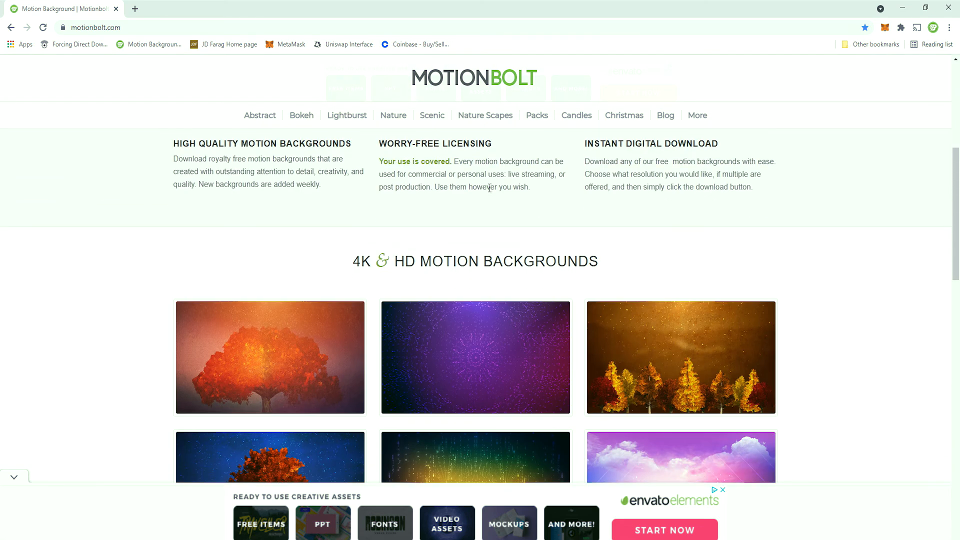
{"action": "scroll", "coordinate": [588, 310], "scroll_direction": "down", "scroll_amount": 14}
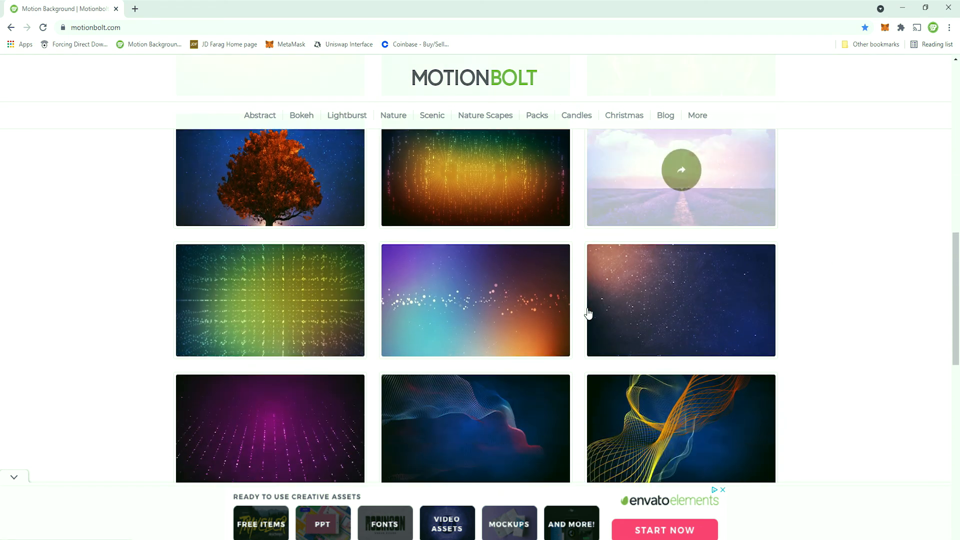
{"action": "scroll", "coordinate": [588, 317], "scroll_direction": "up", "scroll_amount": 5}
{"action": "scroll", "coordinate": [587, 318], "scroll_direction": "up", "scroll_amount": 19}
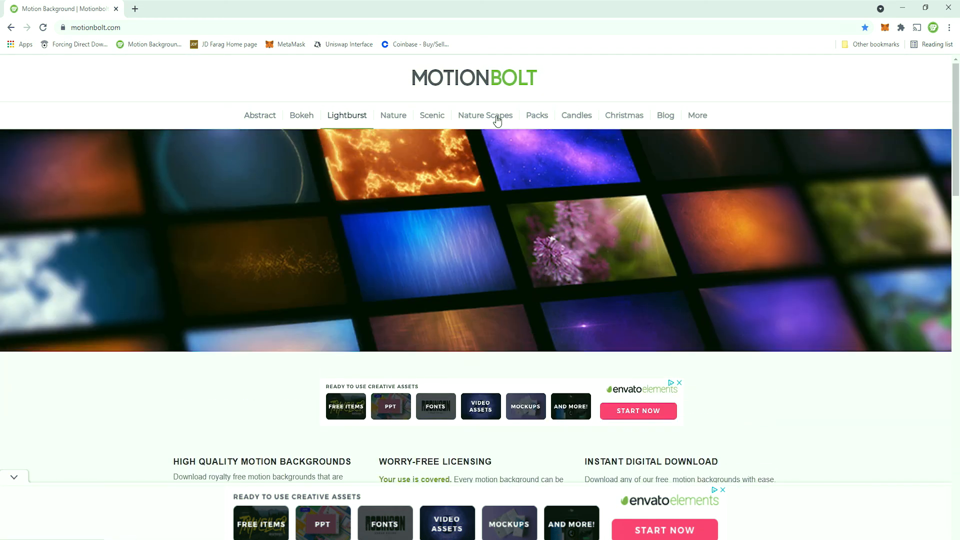
Open the Motionbolt Blog page and look through its articles, including the 5 Free Autumn Tree PNGs post.
{"action": "left_click", "coordinate": [662, 121]}
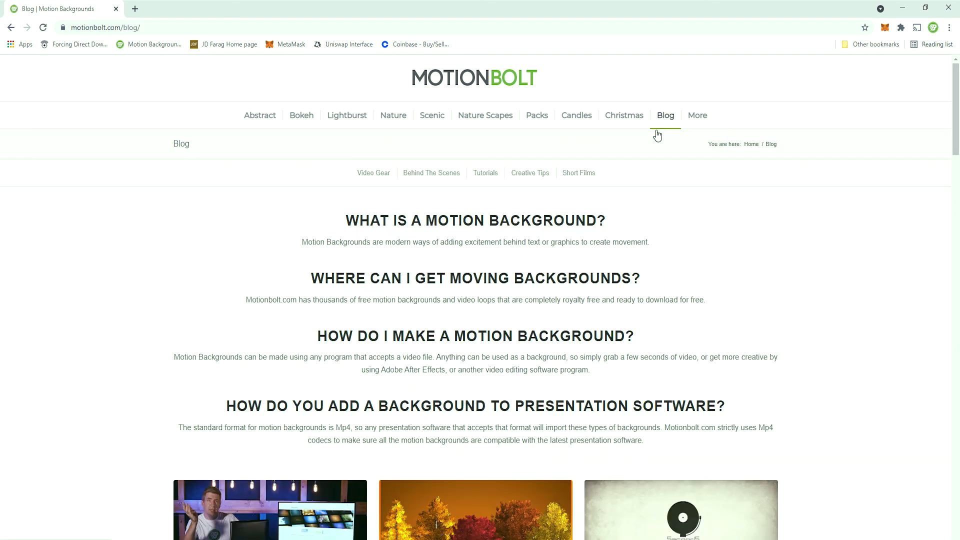
{"action": "scroll", "coordinate": [642, 193], "scroll_direction": "down", "scroll_amount": 4}
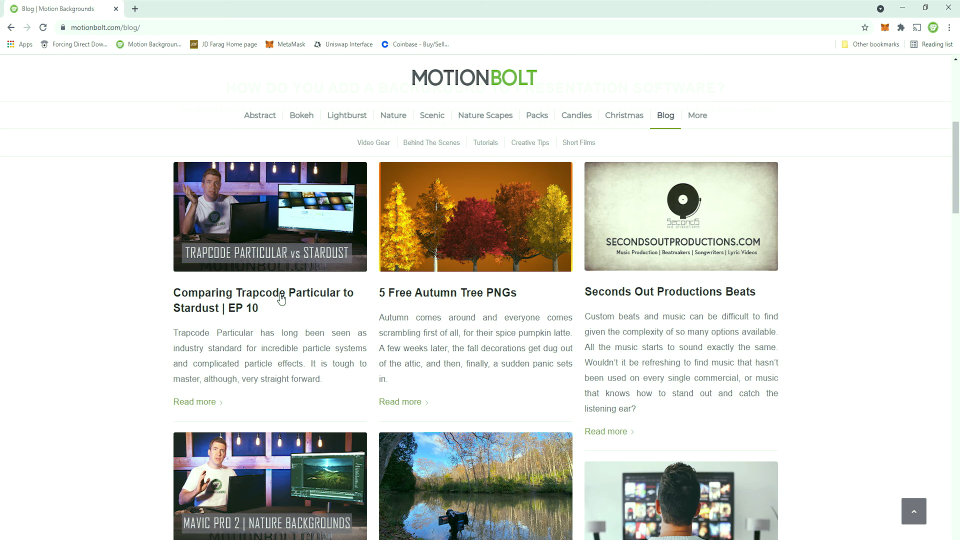
{"action": "scroll", "coordinate": [318, 298], "scroll_direction": "down", "scroll_amount": 5}
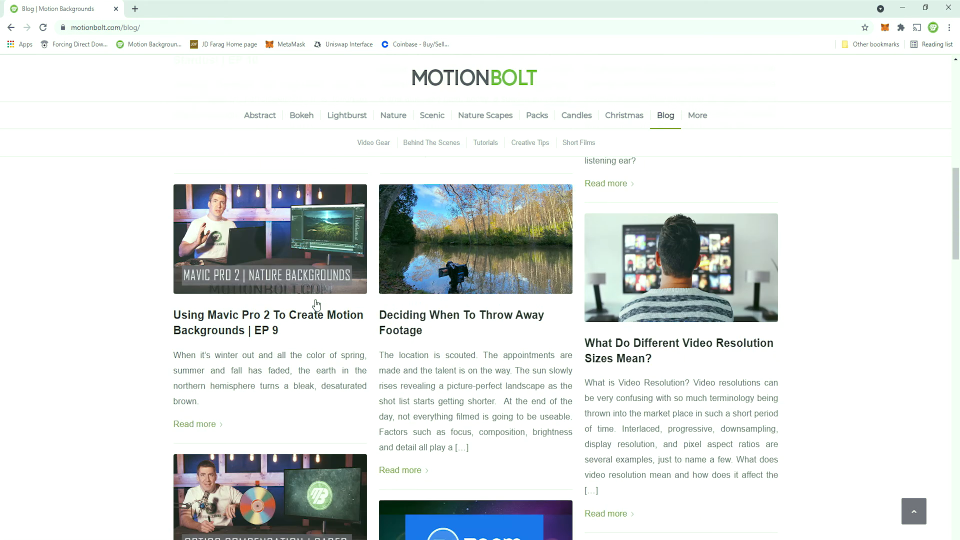
{"action": "scroll", "coordinate": [224, 246], "scroll_direction": "down", "scroll_amount": 4}
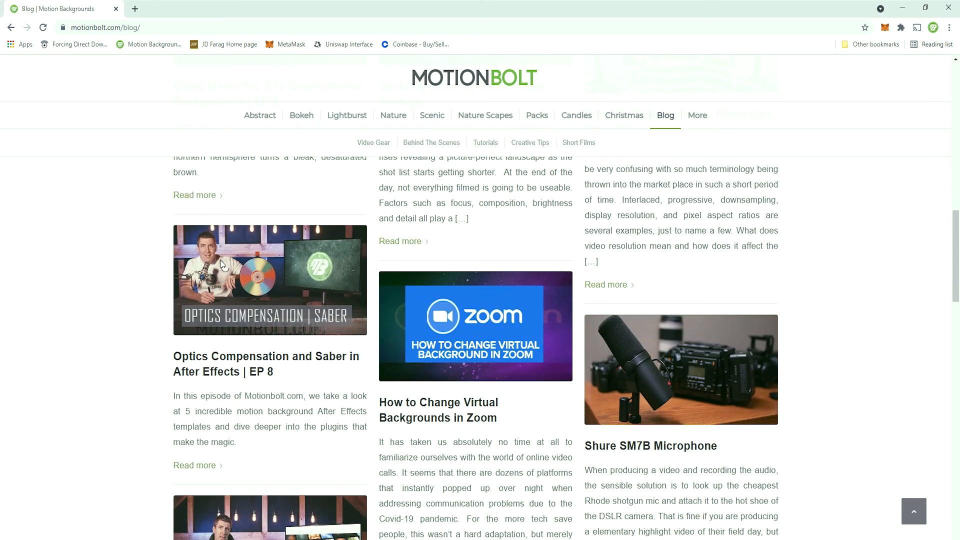
{"action": "scroll", "coordinate": [696, 242], "scroll_direction": "up", "scroll_amount": 12}
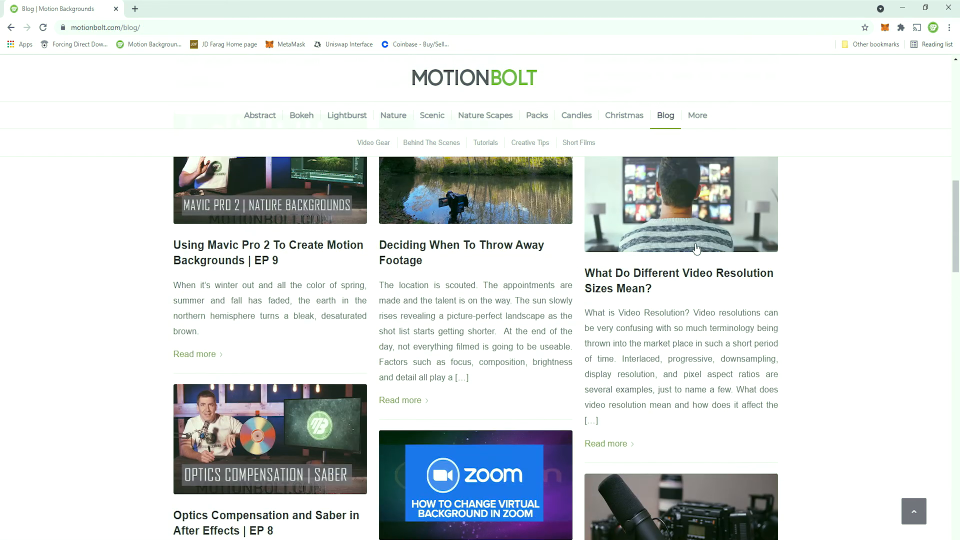
{"action": "scroll", "coordinate": [695, 249], "scroll_direction": "down", "scroll_amount": 1}
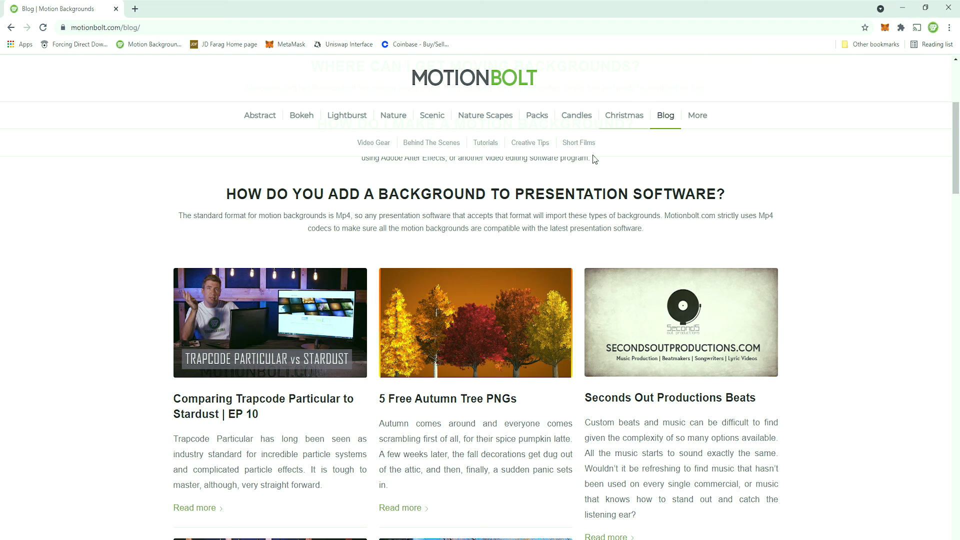
{"action": "scroll", "coordinate": [594, 159], "scroll_direction": "up", "scroll_amount": 4}
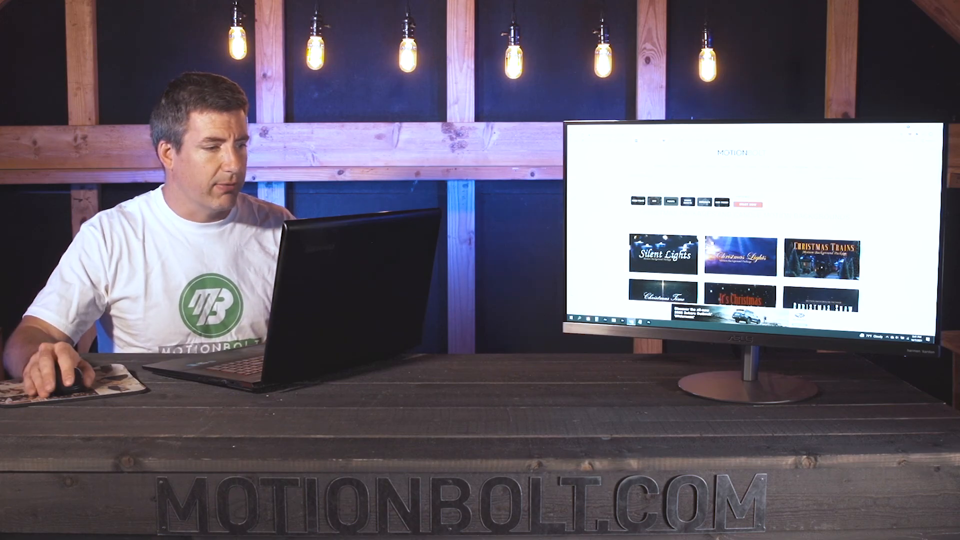
Look through the background packs and motion backgrounds on the Motionbolt Christmas page.
{"action": "scroll", "coordinate": [745, 240], "scroll_direction": "down", "scroll_amount": 3}
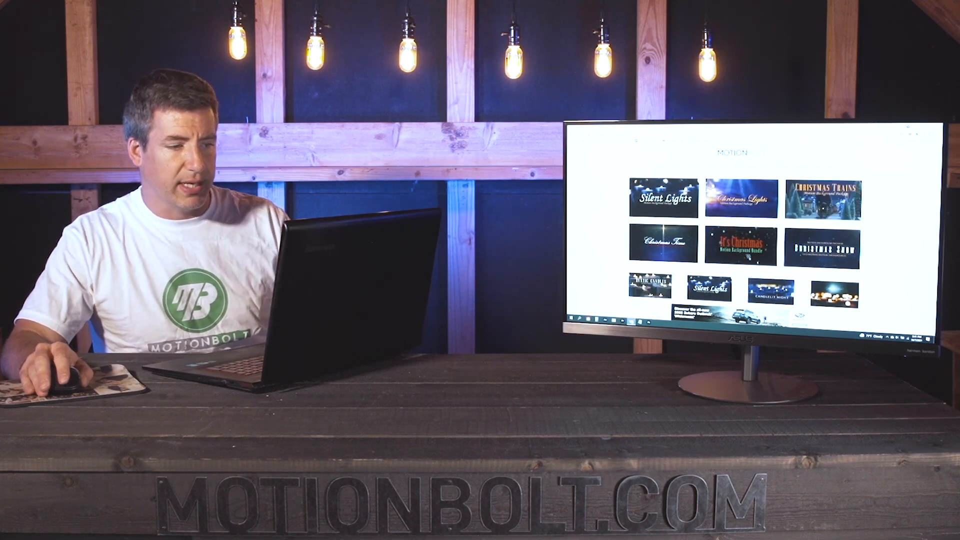
{"action": "scroll", "coordinate": [744, 240], "scroll_direction": "down", "scroll_amount": 5}
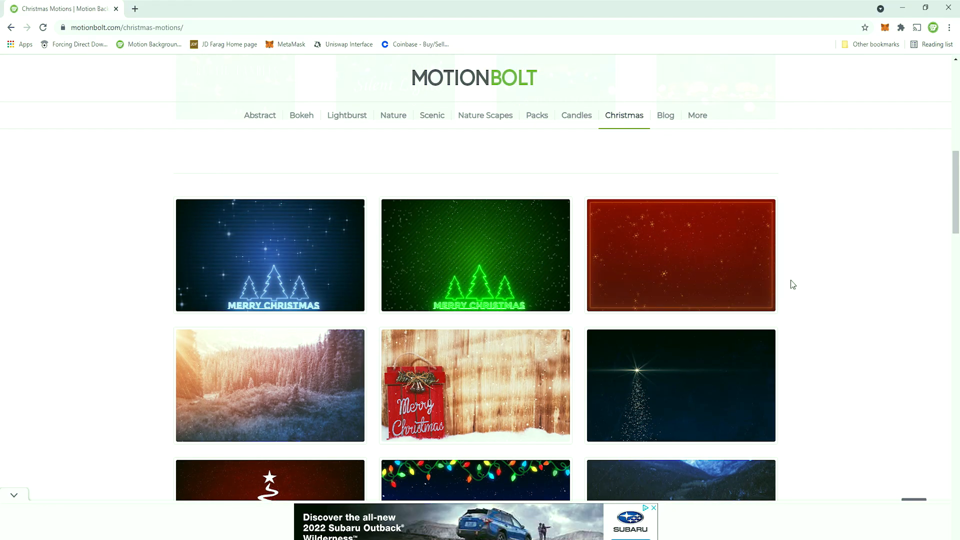
{"action": "scroll", "coordinate": [875, 285], "scroll_direction": "down", "scroll_amount": 1}
{"action": "scroll", "coordinate": [876, 288], "scroll_direction": "down", "scroll_amount": 2}
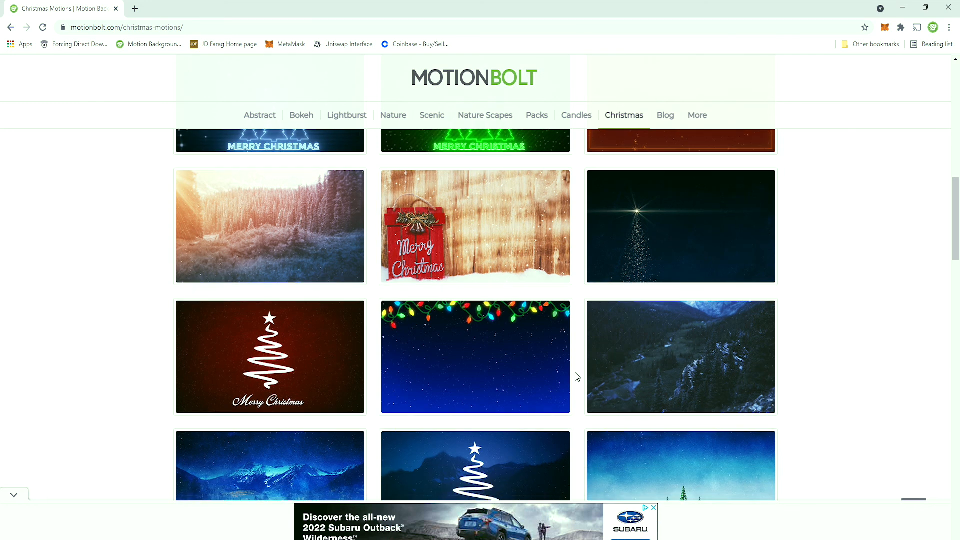
{"action": "scroll", "coordinate": [800, 330], "scroll_direction": "down", "scroll_amount": 2}
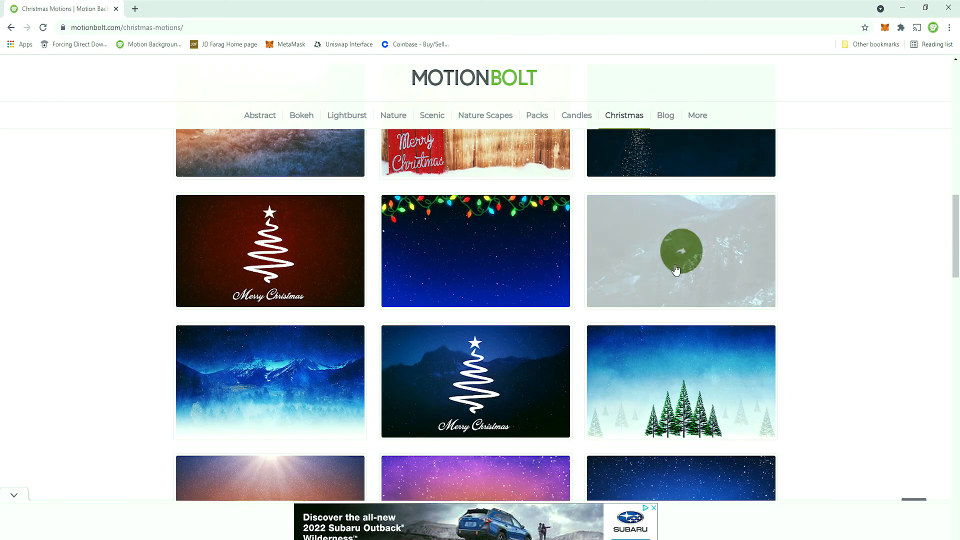
{"action": "scroll", "coordinate": [677, 270], "scroll_direction": "down", "scroll_amount": 2}
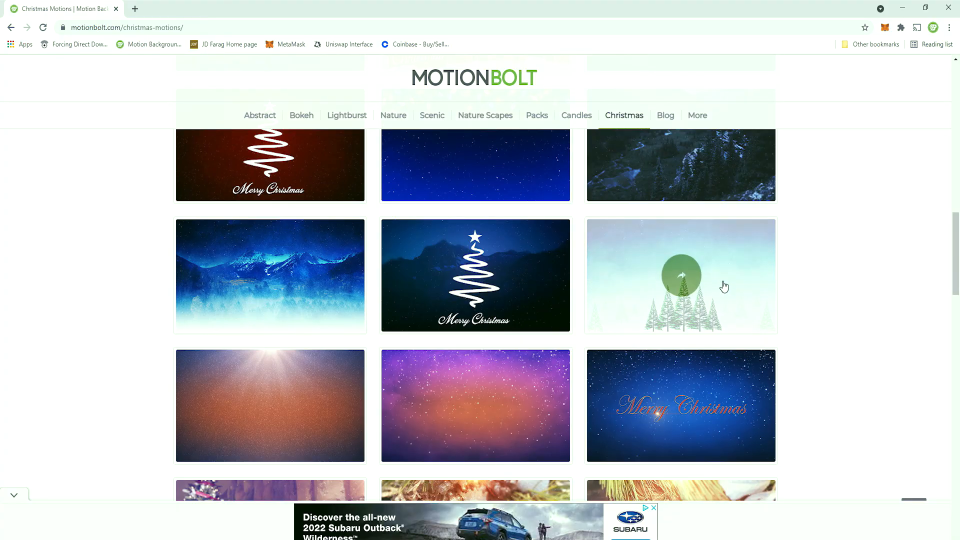
{"action": "scroll", "coordinate": [848, 263], "scroll_direction": "down", "scroll_amount": 3}
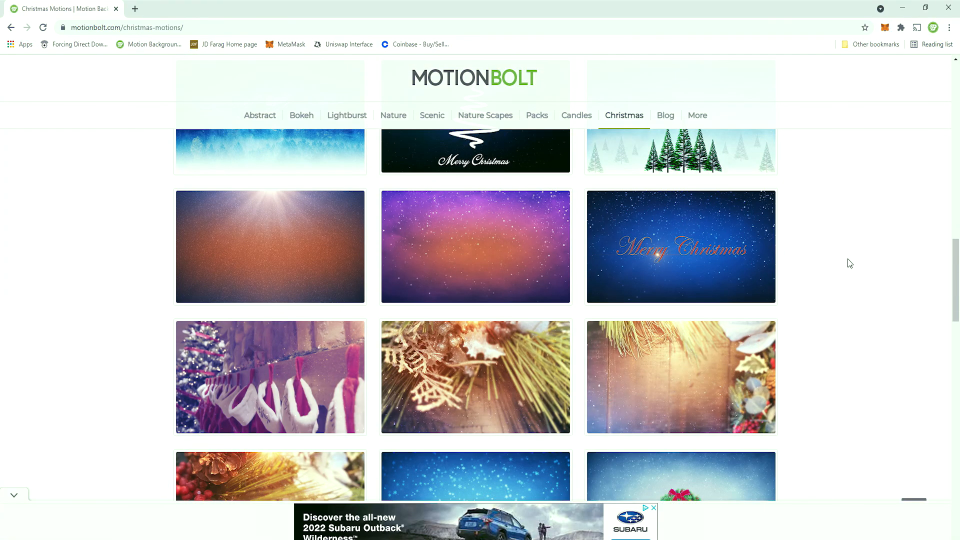
{"action": "scroll", "coordinate": [869, 266], "scroll_direction": "down", "scroll_amount": 6}
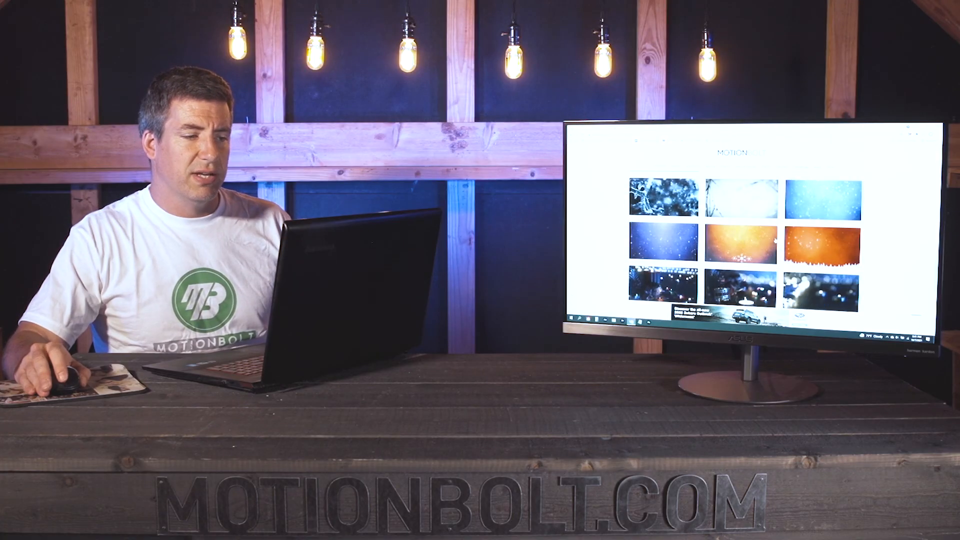
{"action": "scroll", "coordinate": [745, 235], "scroll_direction": "down", "scroll_amount": 10}
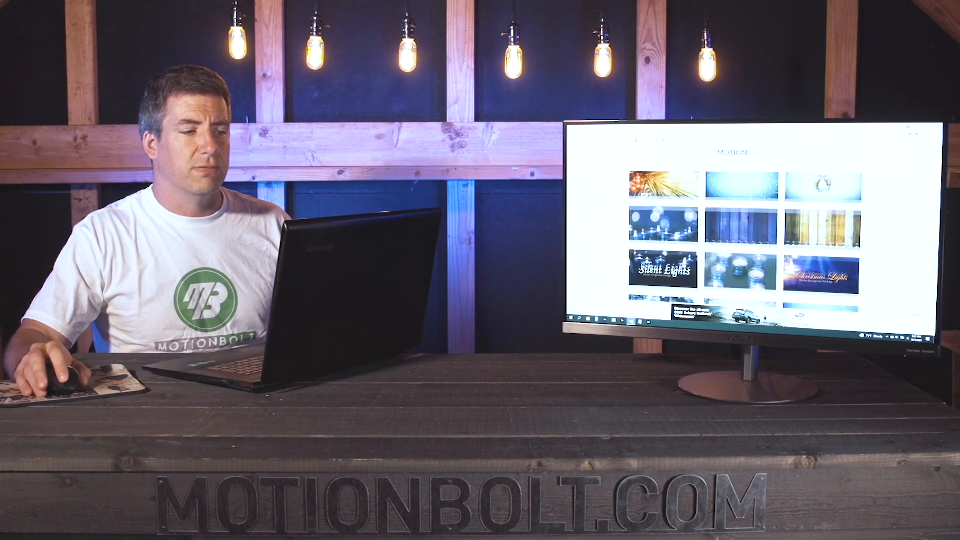
{"action": "scroll", "coordinate": [744, 235], "scroll_direction": "down", "scroll_amount": 10}
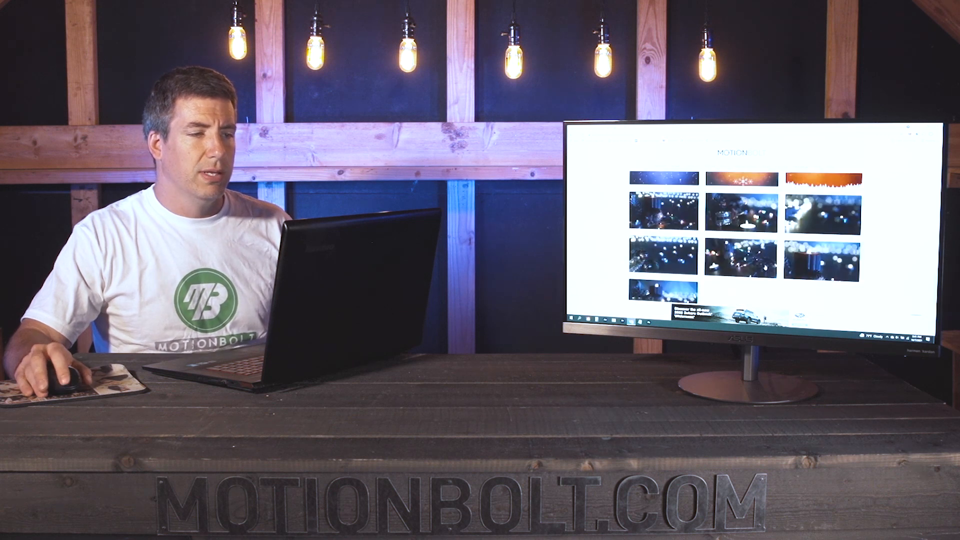
{"action": "scroll", "coordinate": [745, 235], "scroll_direction": "up", "scroll_amount": 10}
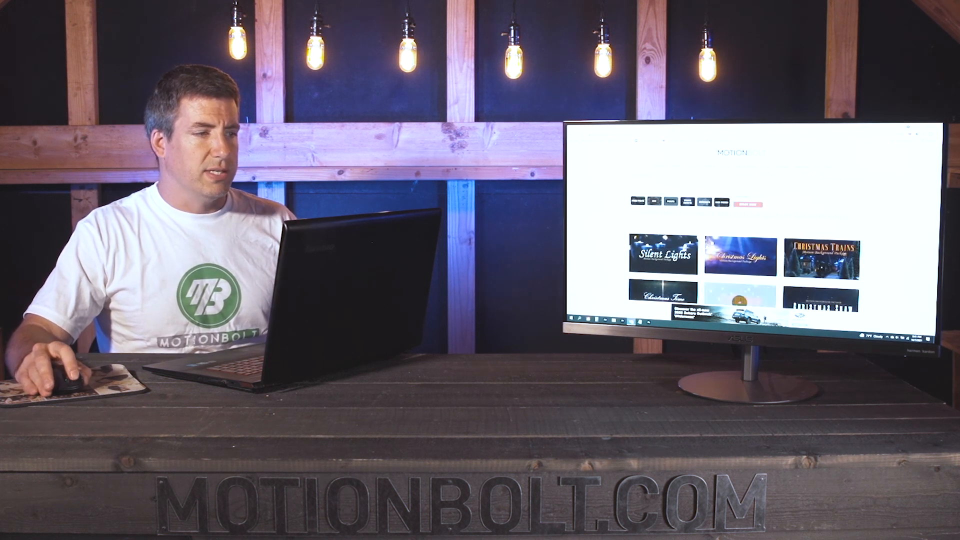